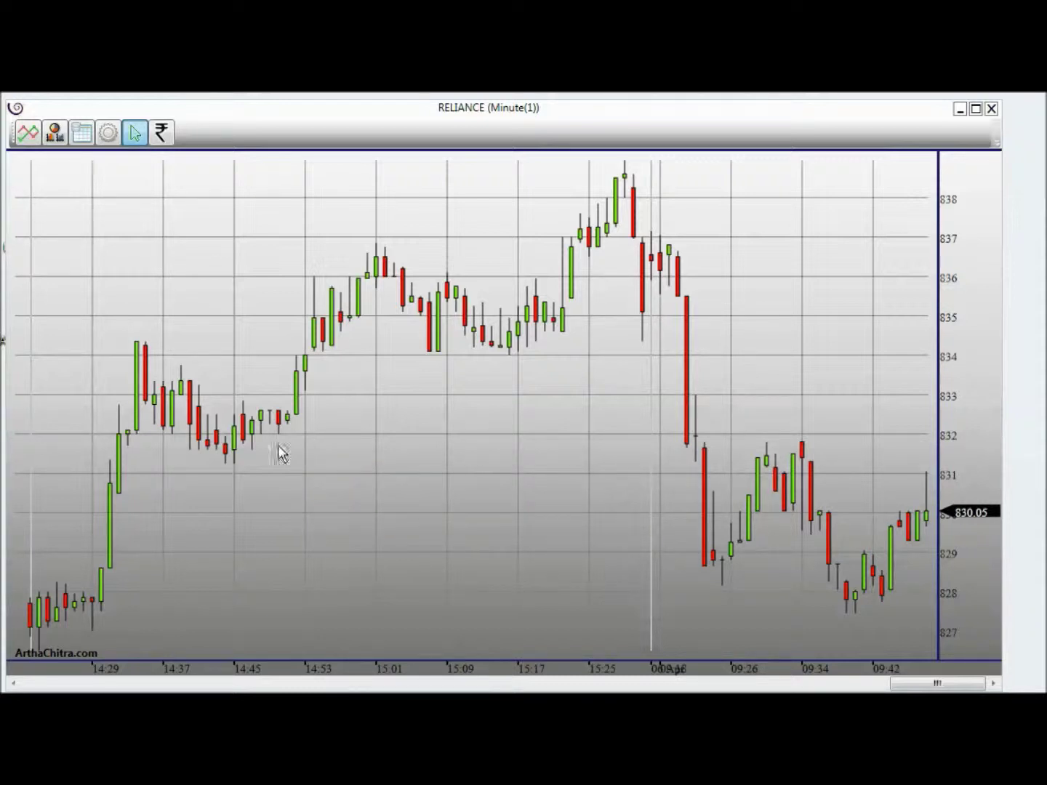
Step: Add the RSI indicator to the RELIANCE chart's selected indicators and open its parameters
{"action": "left_click", "coordinate": [418, 411]}
{"action": "right_click", "coordinate": [402, 363]}
{"action": "left_click", "coordinate": [514, 409]}
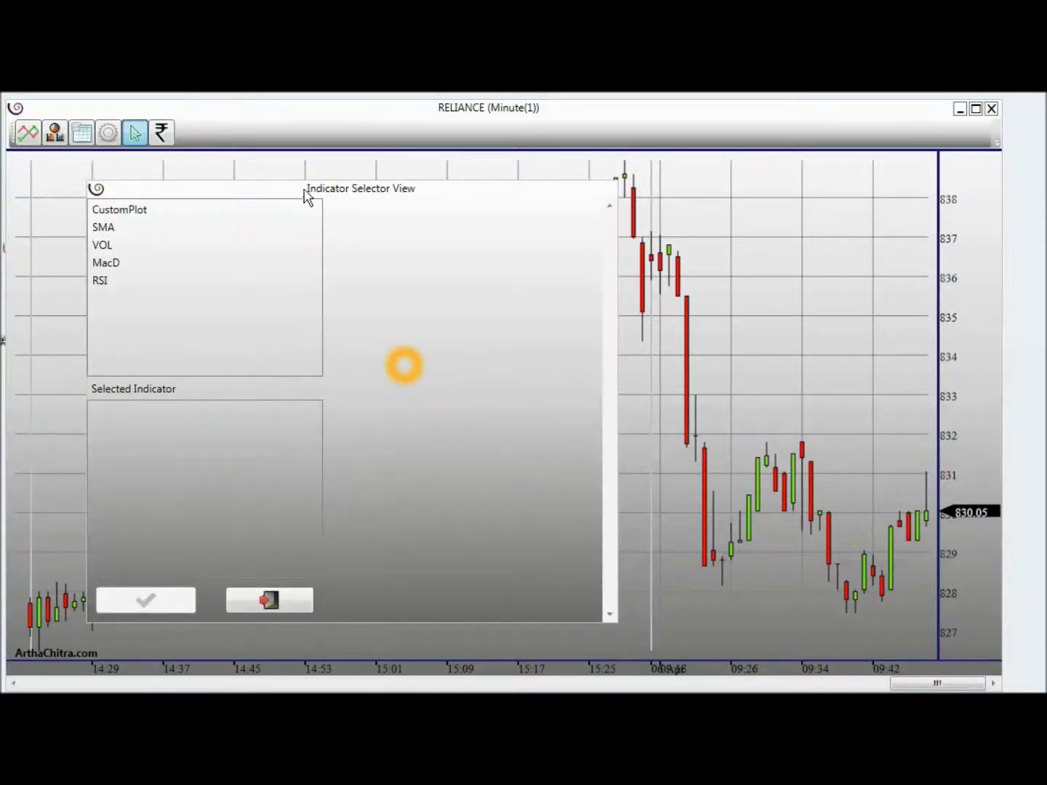
{"action": "left_click_drag", "start_coordinate": [306, 193], "coordinate": [472, 197]}
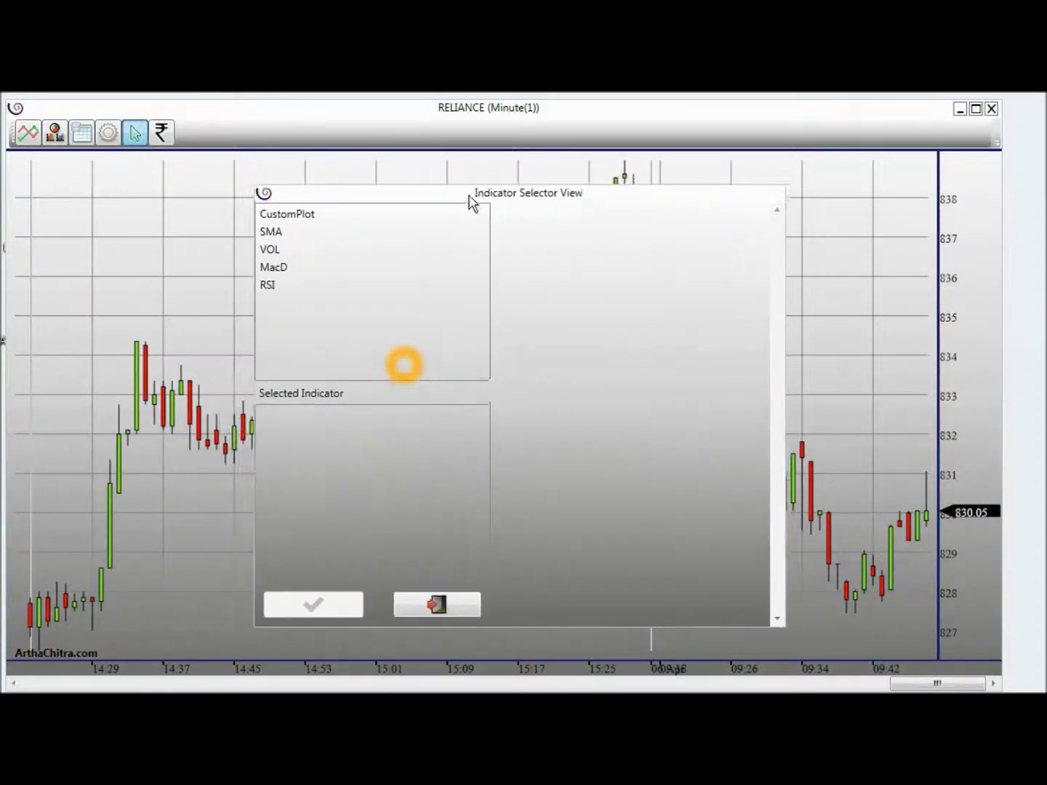
{"action": "left_click", "coordinate": [272, 289]}
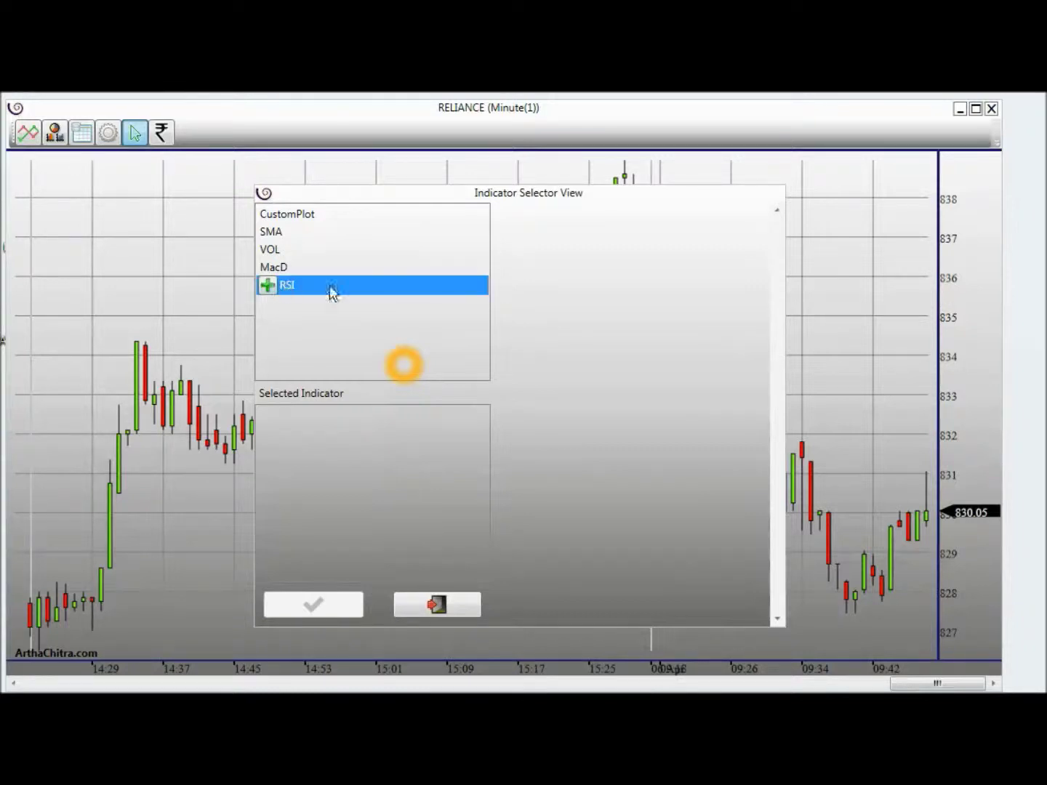
{"action": "left_click", "coordinate": [268, 288]}
{"action": "left_click", "coordinate": [297, 416]}
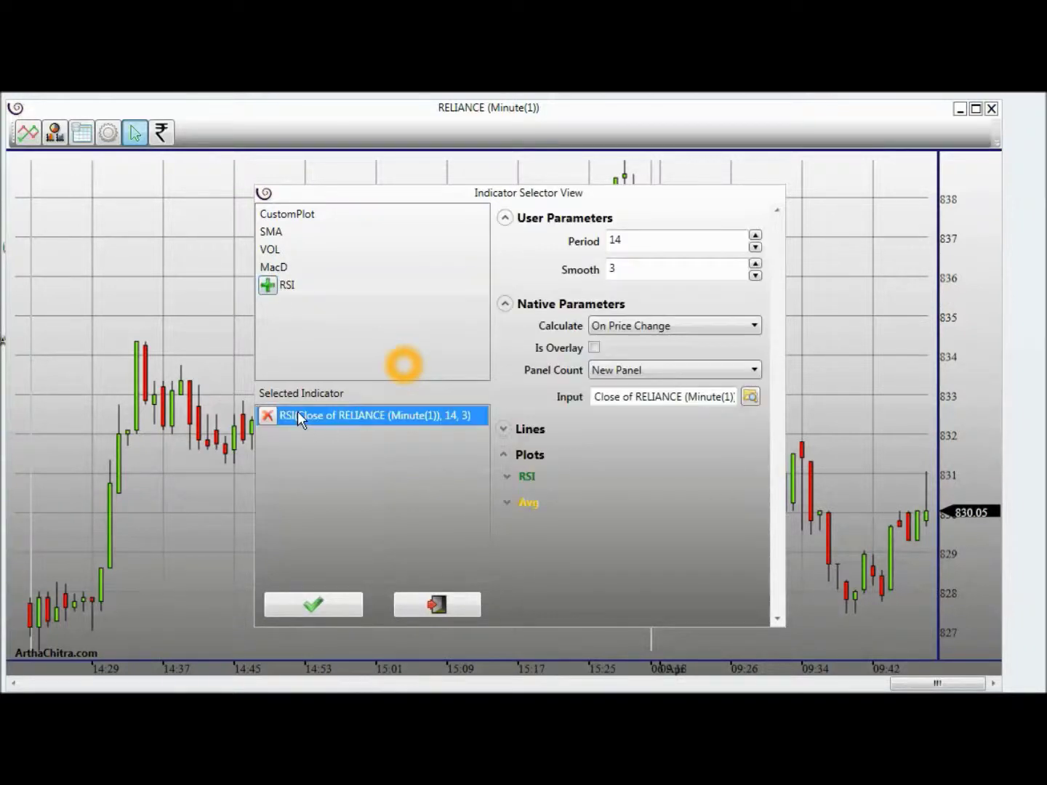
Step: Expand the Avg and RSI plot settings and set the RSI's Upper line value to 76
{"action": "left_click", "coordinate": [507, 500]}
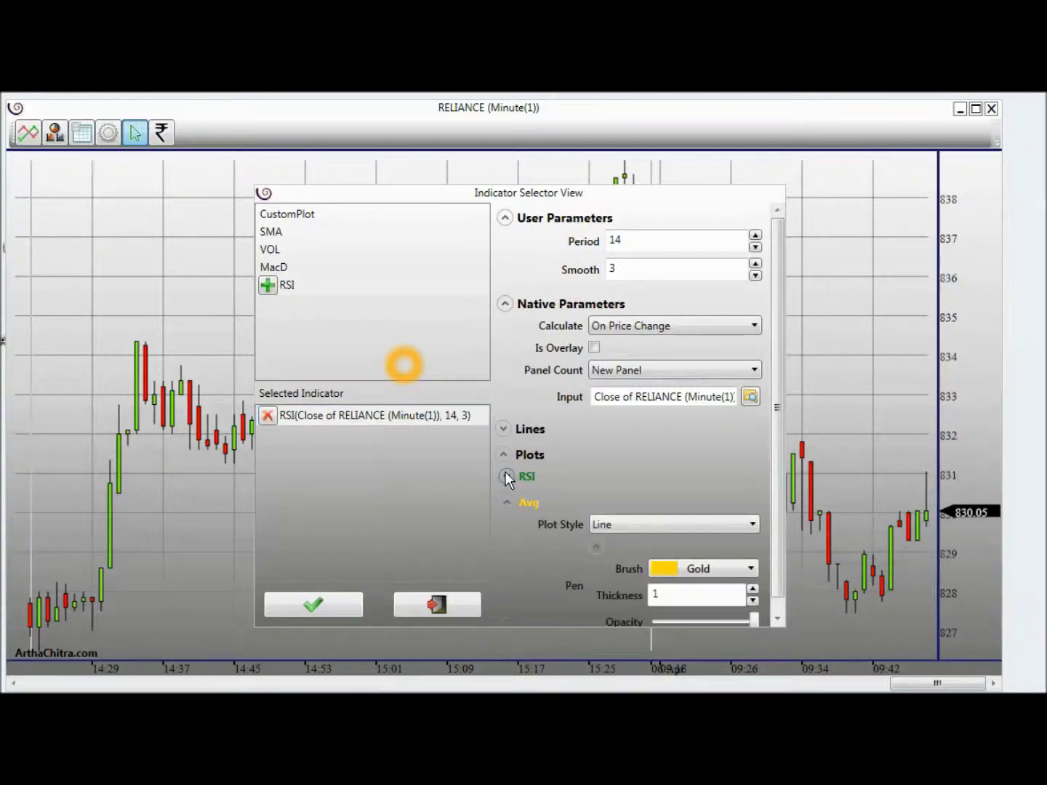
{"action": "left_click", "coordinate": [508, 476]}
{"action": "scroll", "coordinate": [591, 455], "scroll_direction": "down", "scroll_amount": 3}
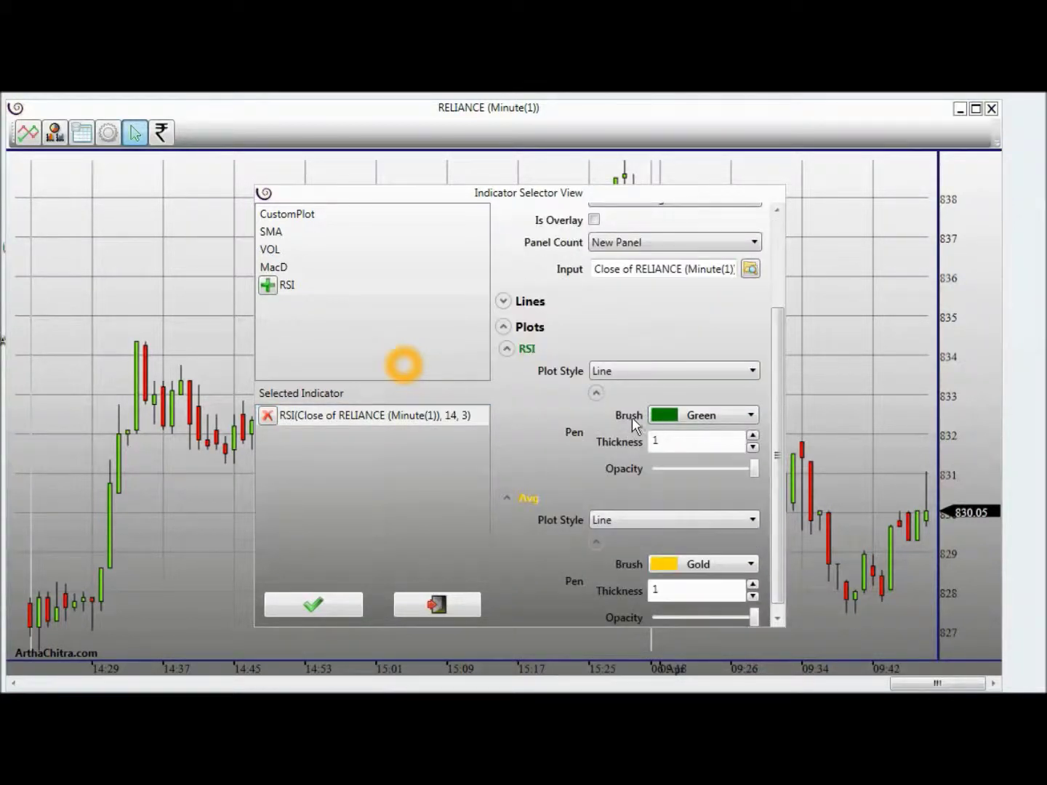
{"action": "scroll", "coordinate": [531, 407], "scroll_direction": "down", "scroll_amount": 1}
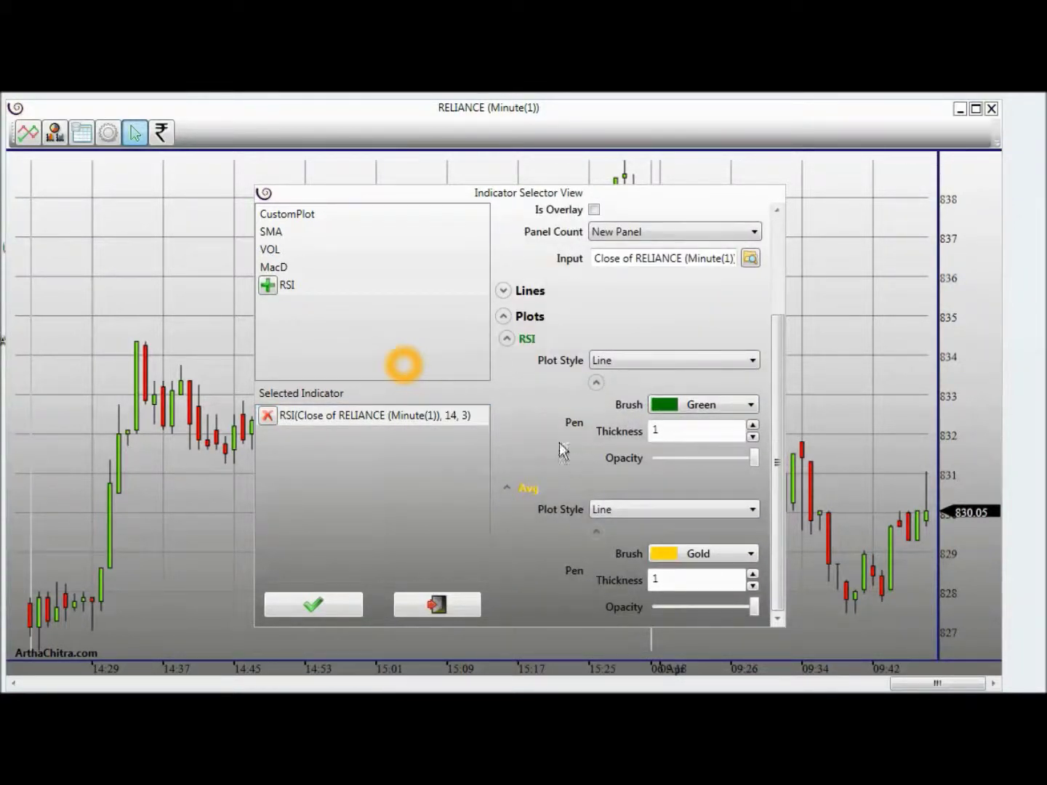
{"action": "left_click", "coordinate": [503, 291]}
{"action": "left_click", "coordinate": [508, 314]}
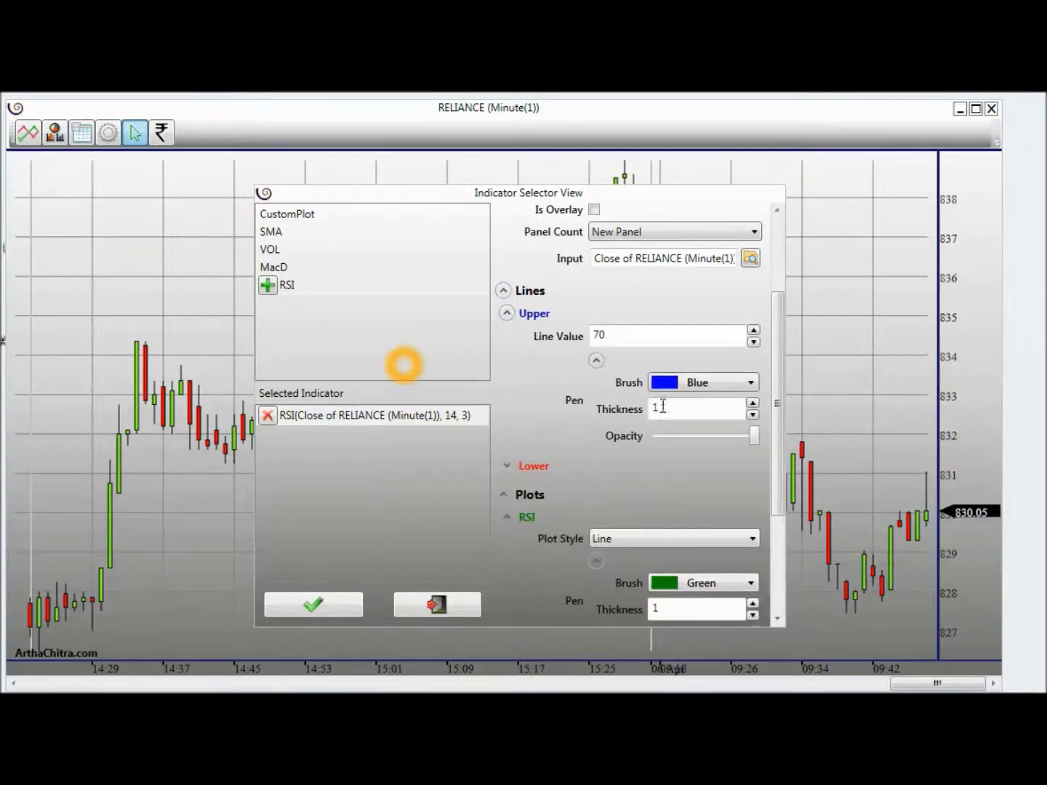
{"action": "scroll", "coordinate": [657, 422], "scroll_direction": "up", "scroll_amount": 5}
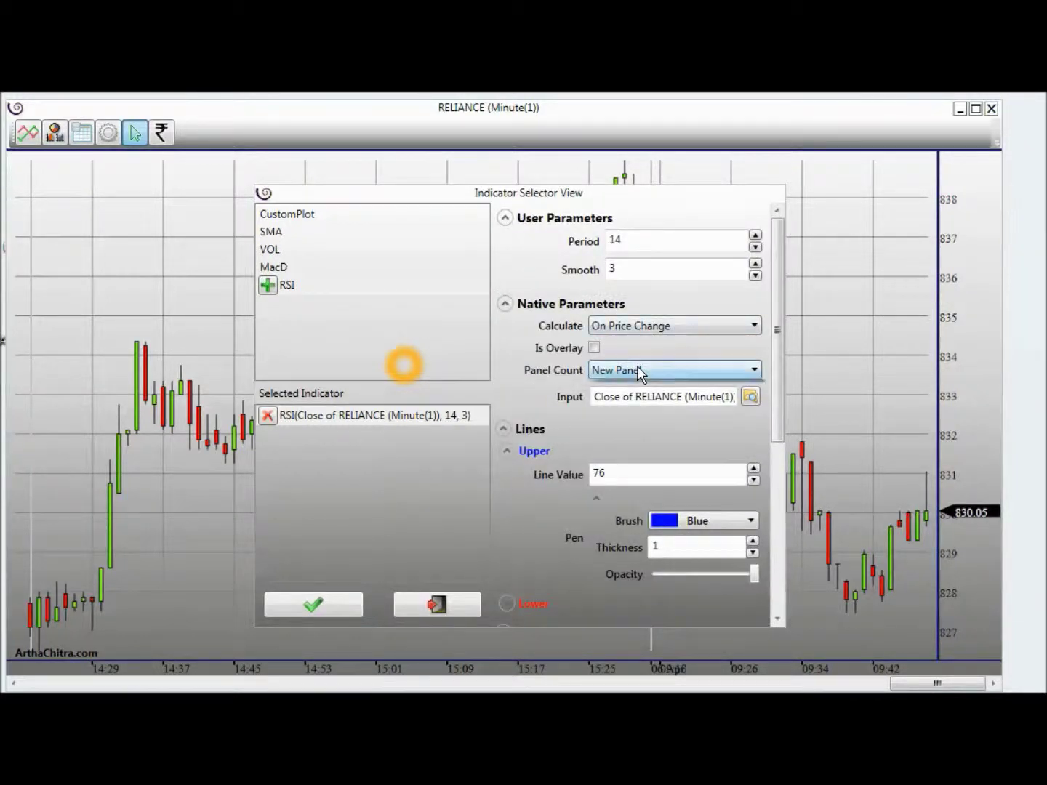
Step: Review the RSI's panel placement options and available input series, leaving it in a new panel with its existing input
{"action": "left_click", "coordinate": [639, 370]}
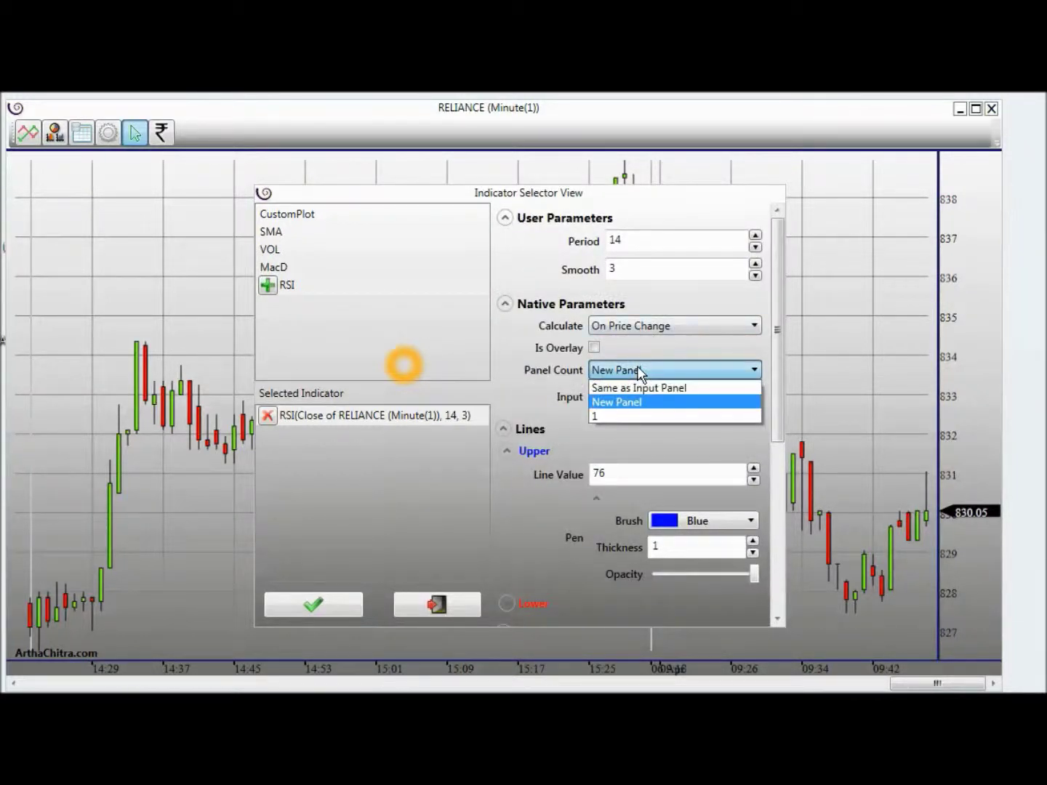
{"action": "left_click", "coordinate": [619, 405]}
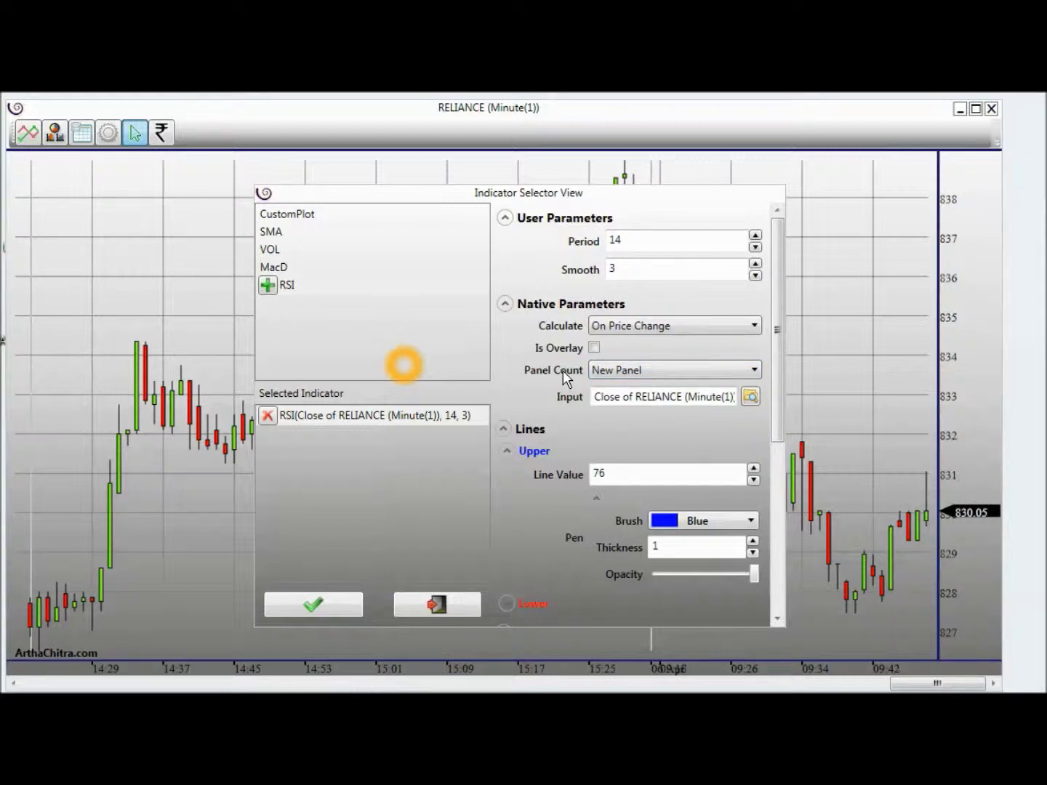
{"action": "left_click", "coordinate": [748, 397]}
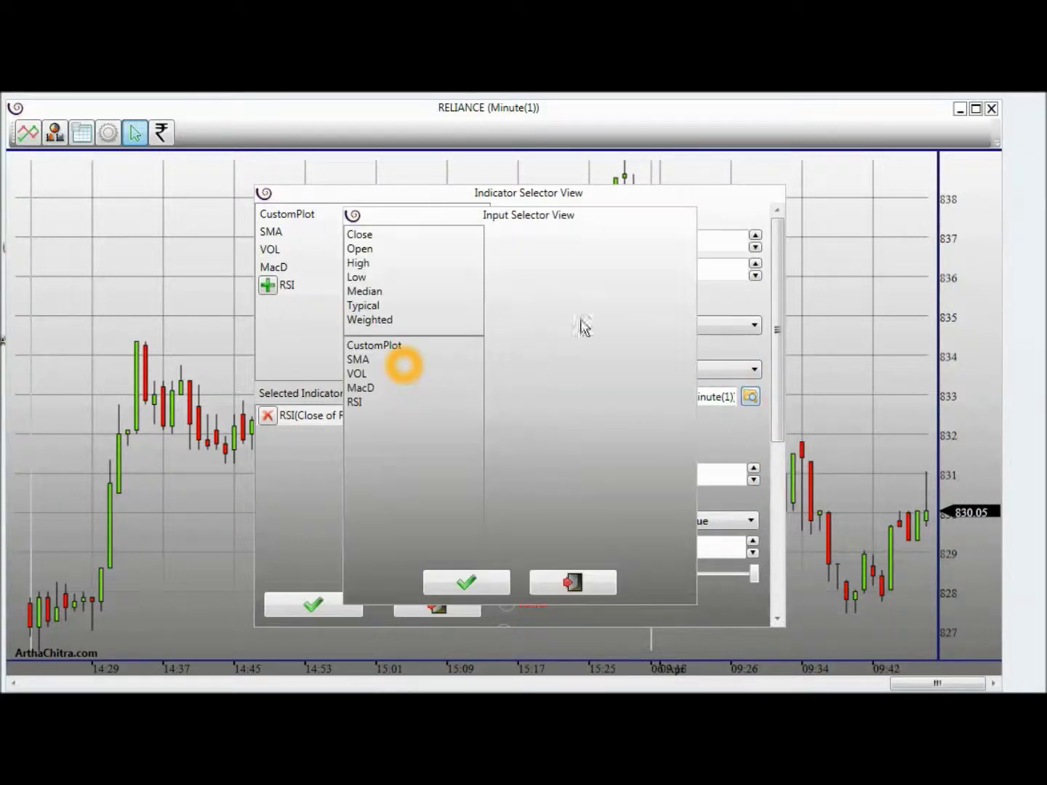
{"action": "left_click", "coordinate": [586, 580]}
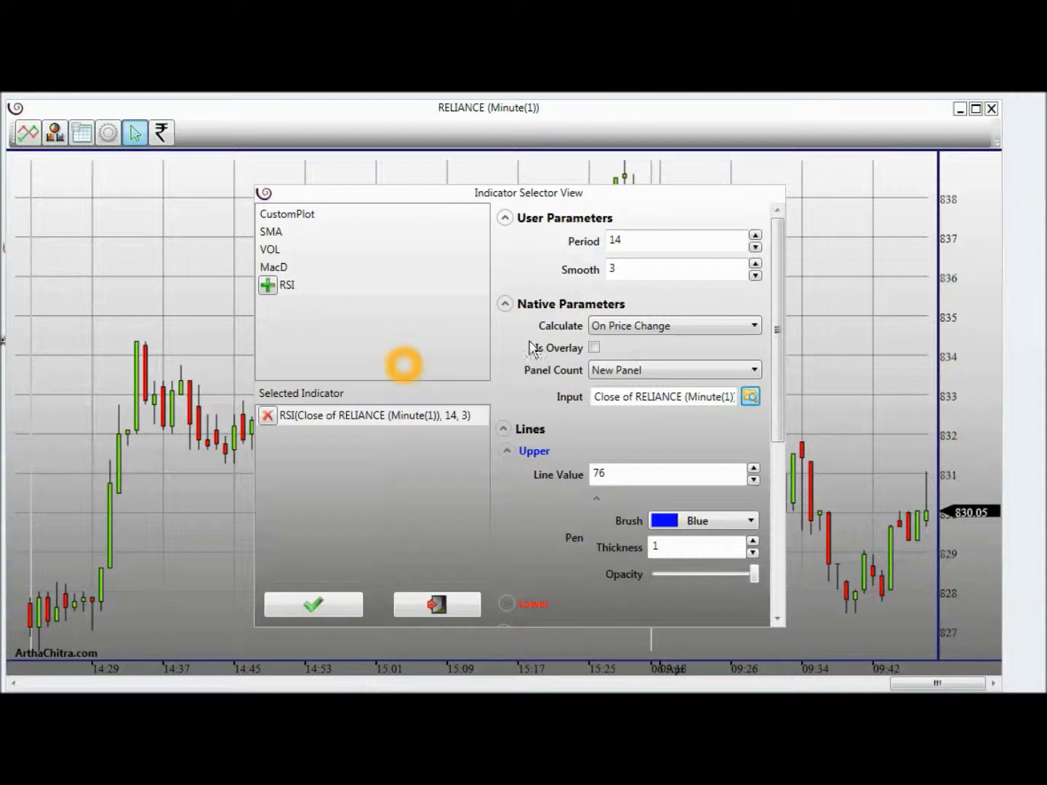
Step: Apply the RSI to the chart with period 14 and smooth 3, and enlarge its panel
{"action": "left_click", "coordinate": [648, 241]}
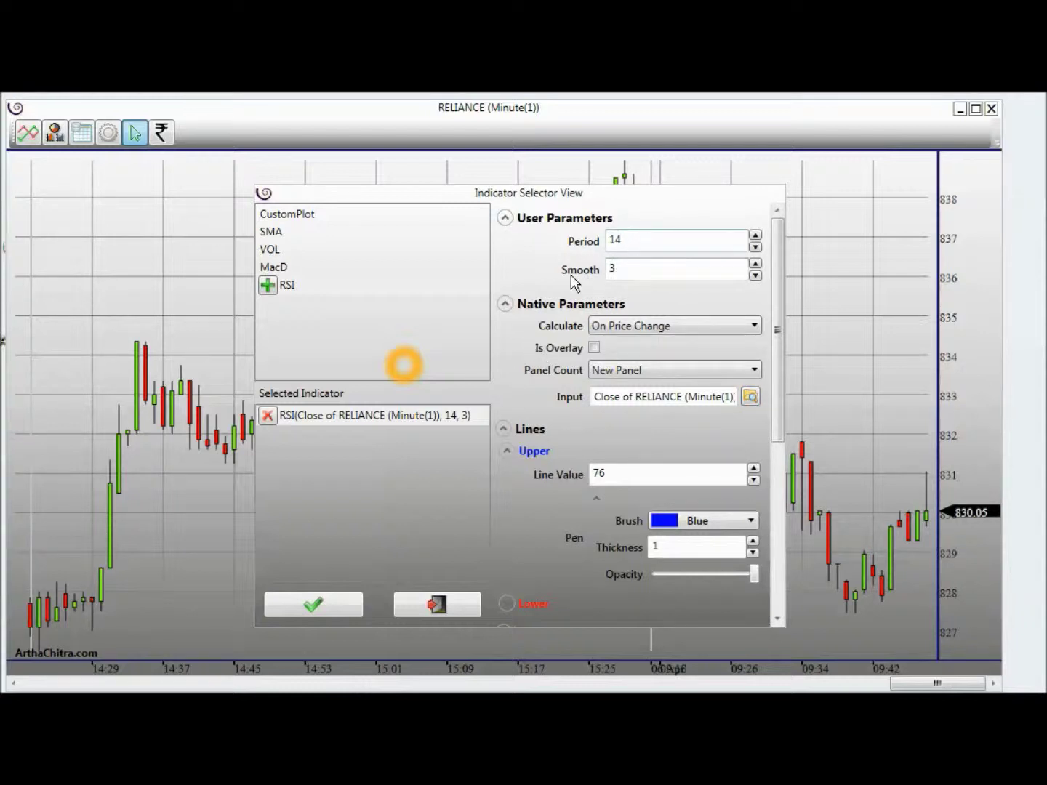
{"action": "left_click", "coordinate": [665, 277]}
{"action": "left_click", "coordinate": [314, 600]}
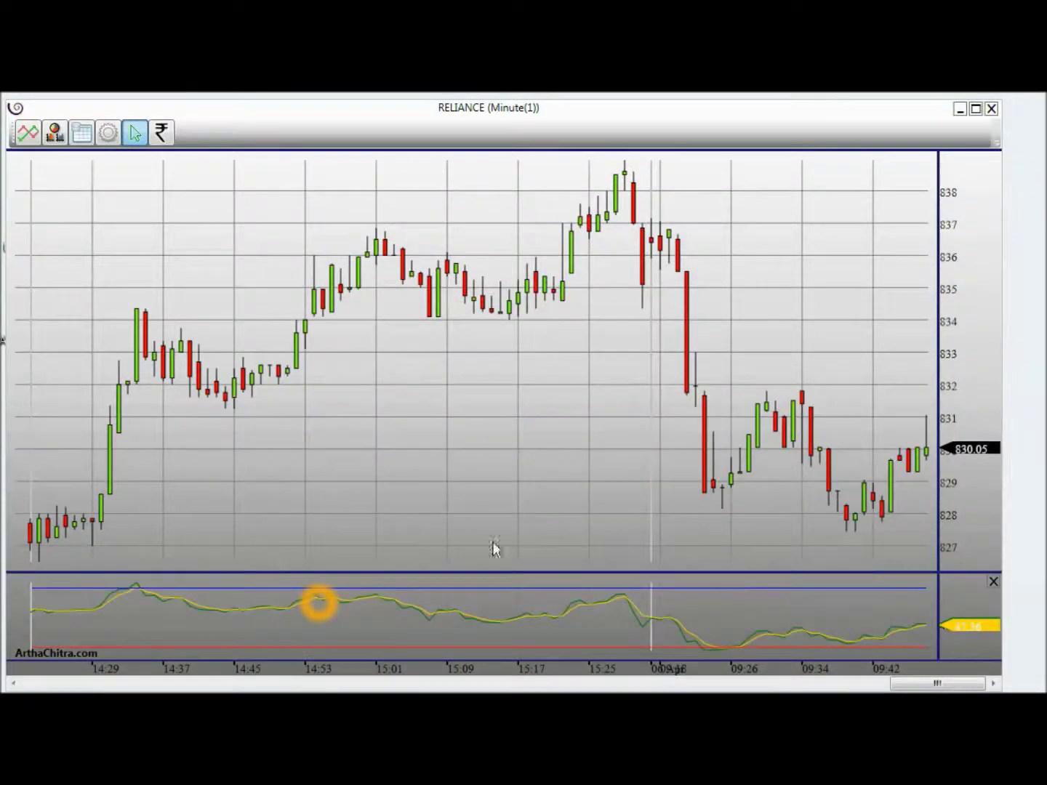
{"action": "left_click_drag", "start_coordinate": [495, 497], "coordinate": [495, 474]}
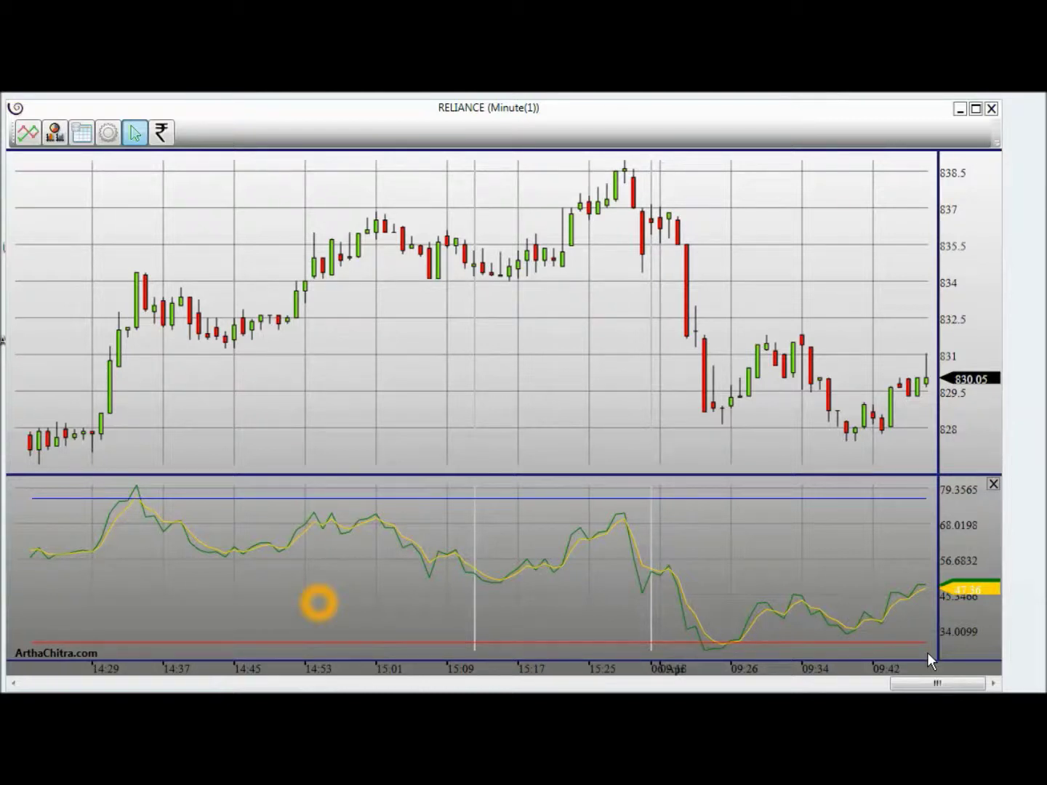
Step: Add the MacD indicator to the chart in a new panel, using its default parameters
{"action": "right_click", "coordinate": [366, 342]}
{"action": "left_click", "coordinate": [422, 378]}
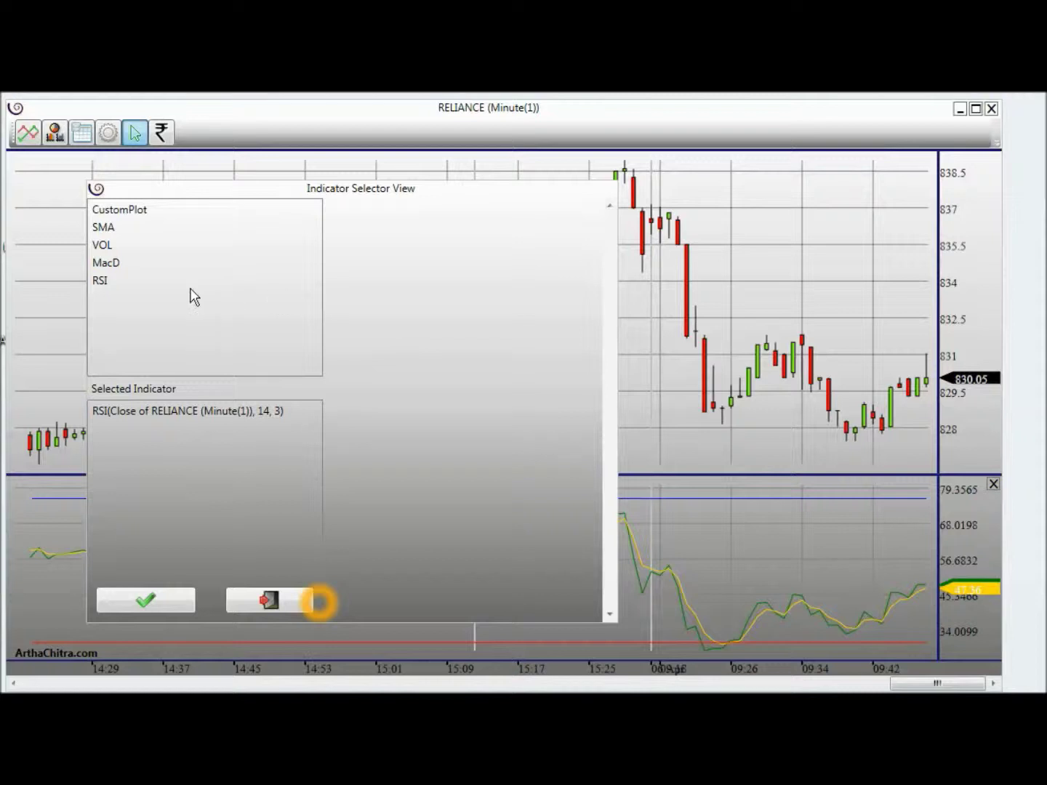
{"action": "double_click", "coordinate": [111, 262]}
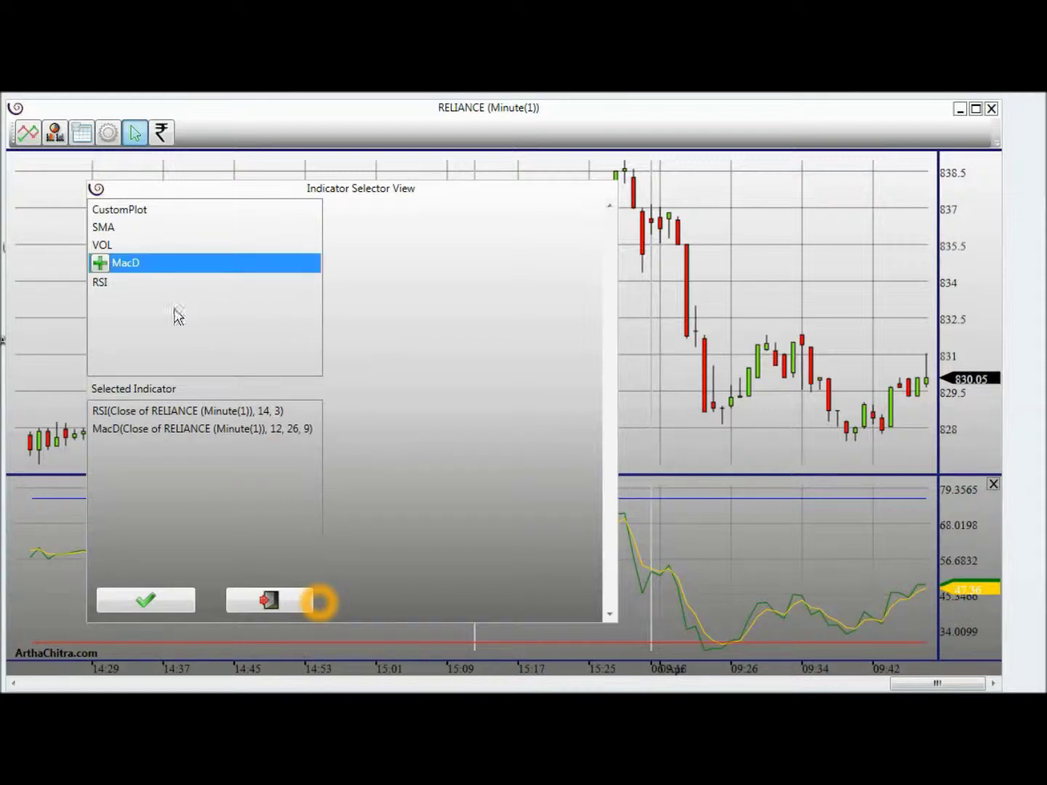
{"action": "left_click", "coordinate": [155, 425]}
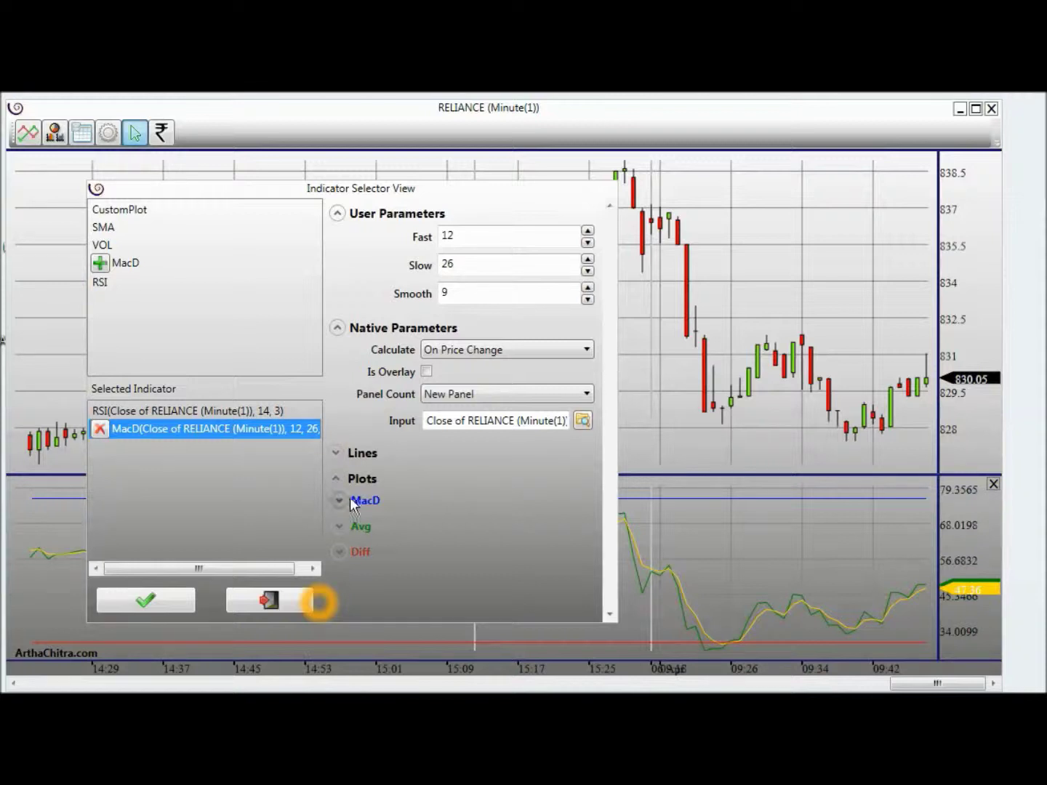
{"action": "left_click", "coordinate": [138, 599]}
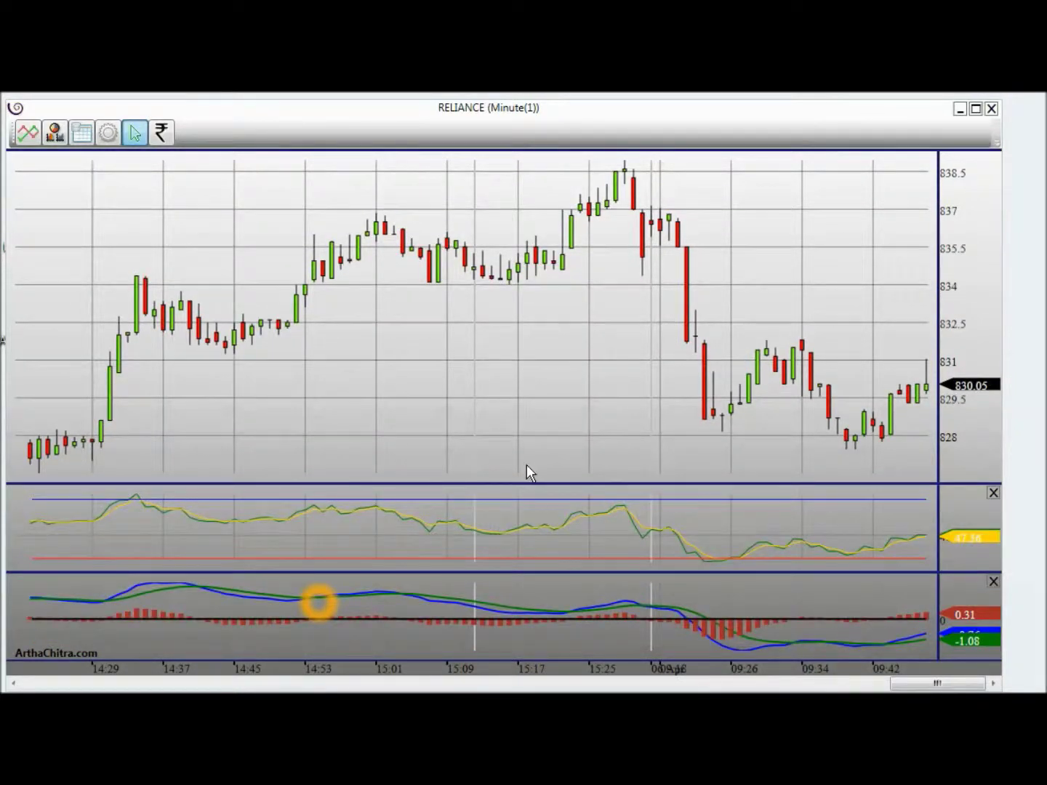
Step: Enlarge the RSI and MacD panels beneath the price chart
{"action": "left_click_drag", "start_coordinate": [520, 486], "coordinate": [533, 424]}
{"action": "left_click_drag", "start_coordinate": [511, 571], "coordinate": [519, 543]}
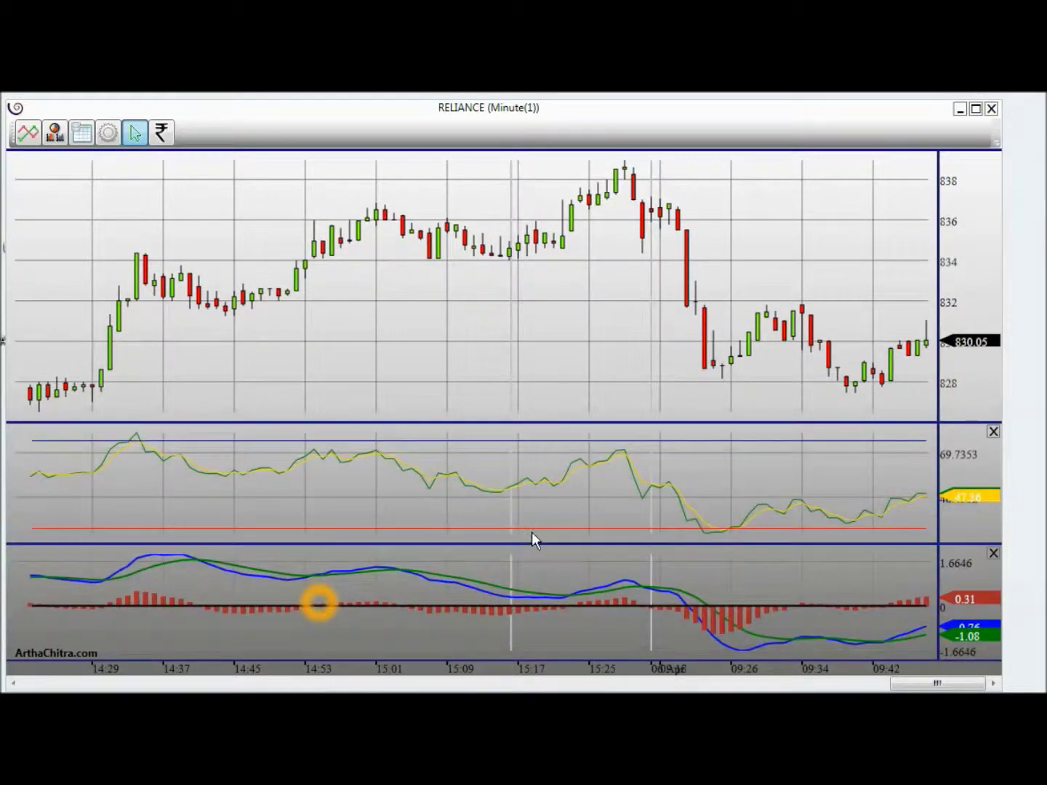
{"action": "left_click", "coordinate": [447, 361]}
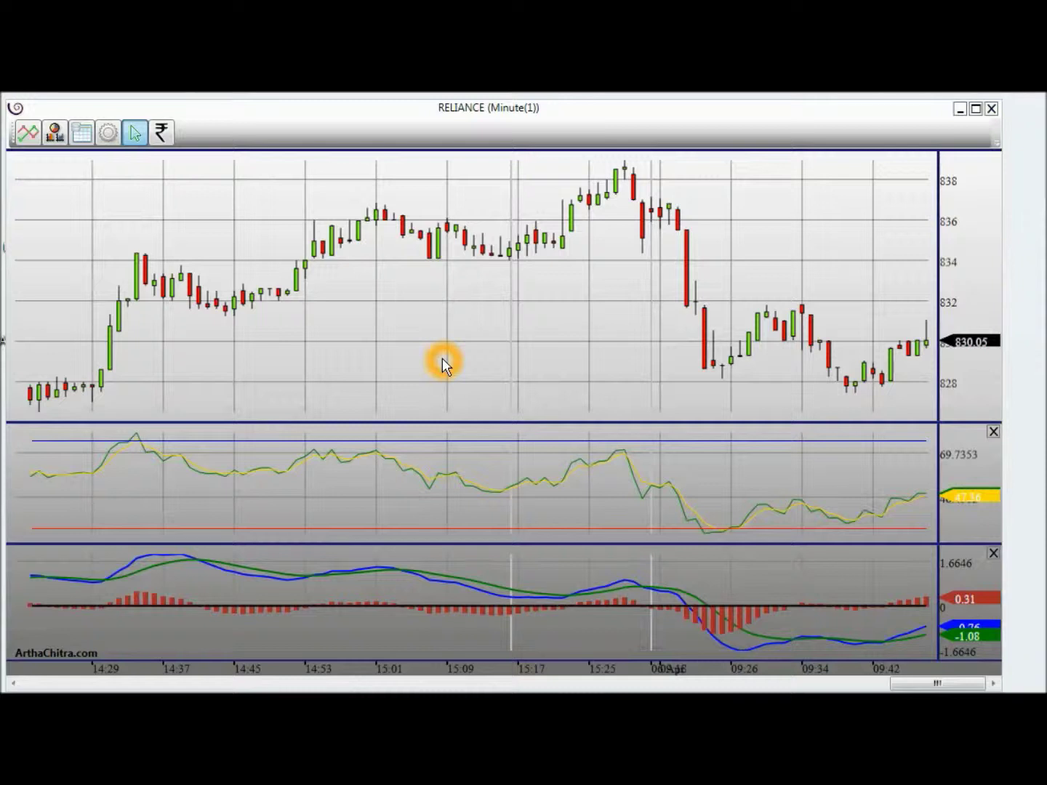
Step: Change the price chart's style from Candlestick to OHLC and close the style settings
{"action": "left_click", "coordinate": [346, 287]}
{"action": "right_click", "coordinate": [437, 327]}
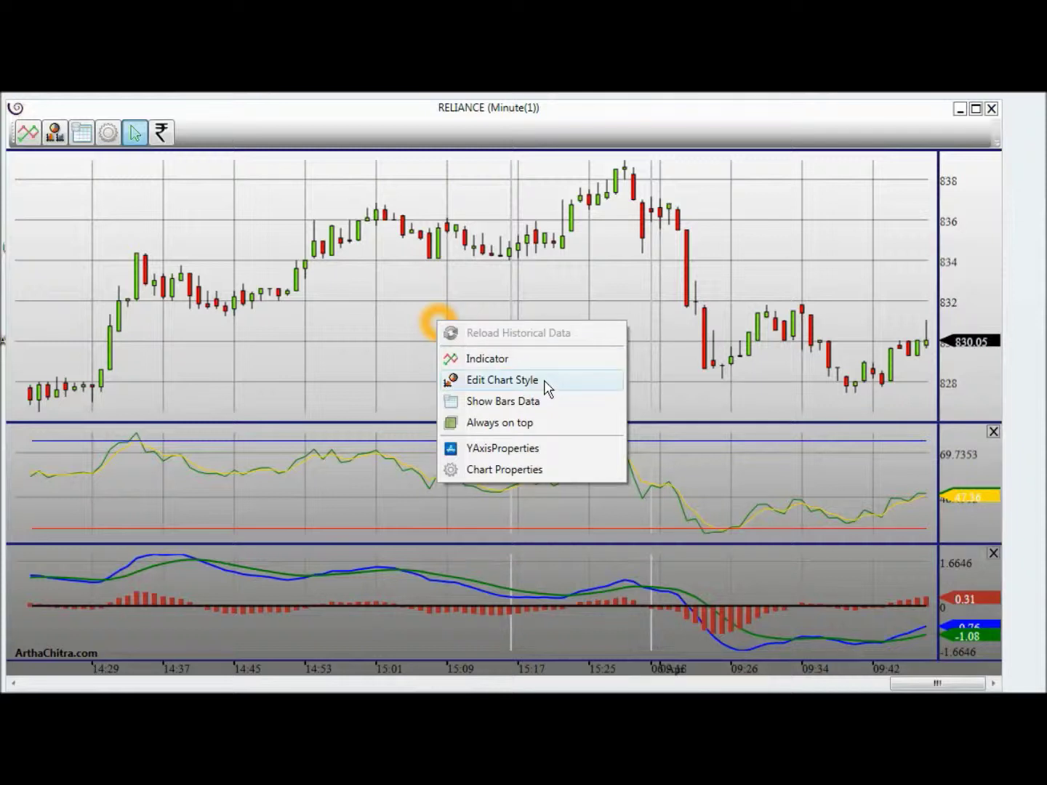
{"action": "left_click", "coordinate": [600, 375]}
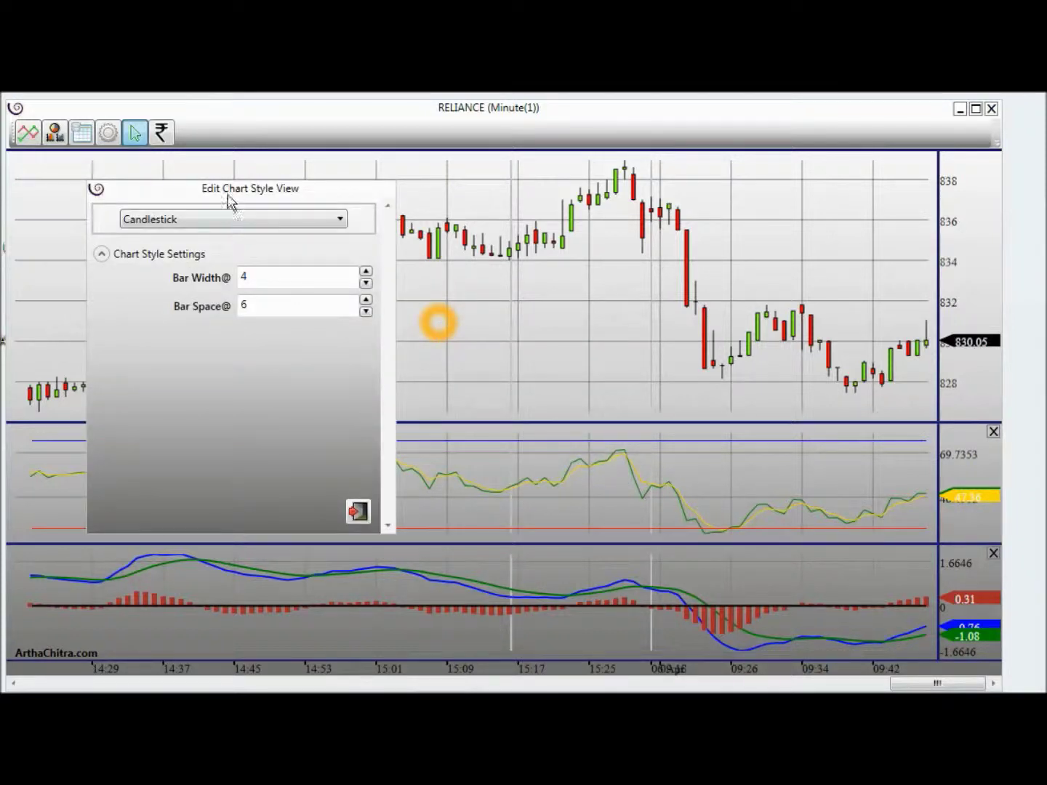
{"action": "left_click_drag", "start_coordinate": [231, 205], "coordinate": [468, 209]}
{"action": "left_click", "coordinate": [486, 232]}
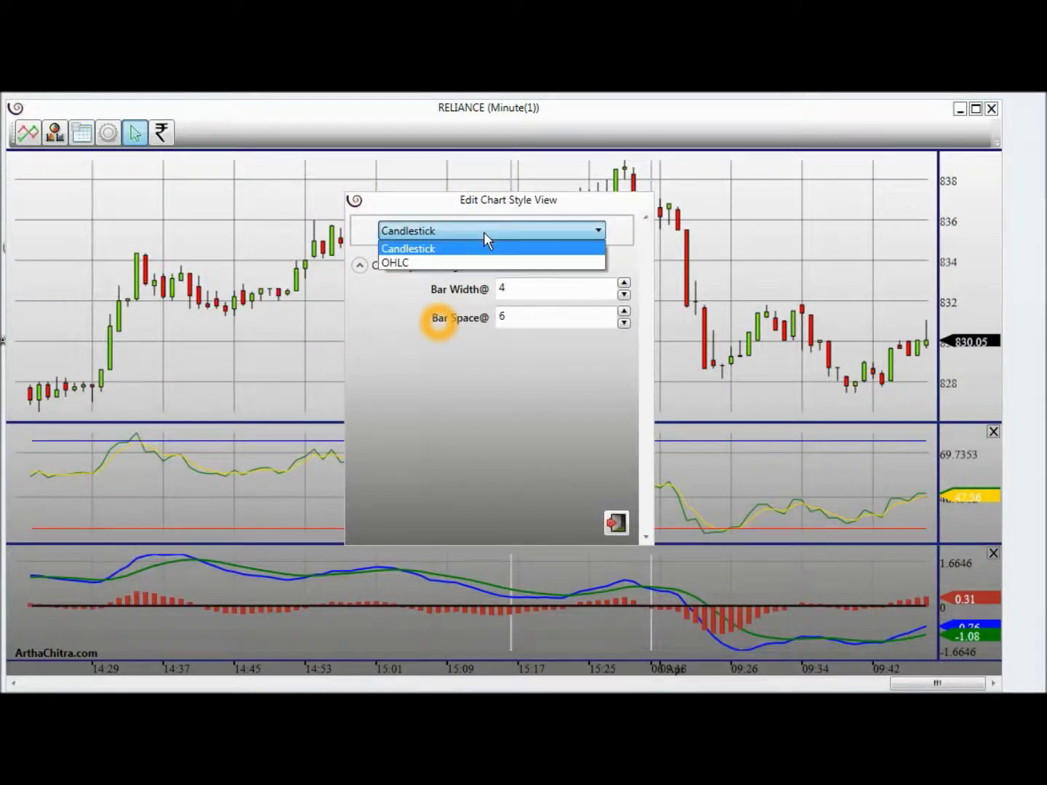
{"action": "left_click", "coordinate": [439, 263]}
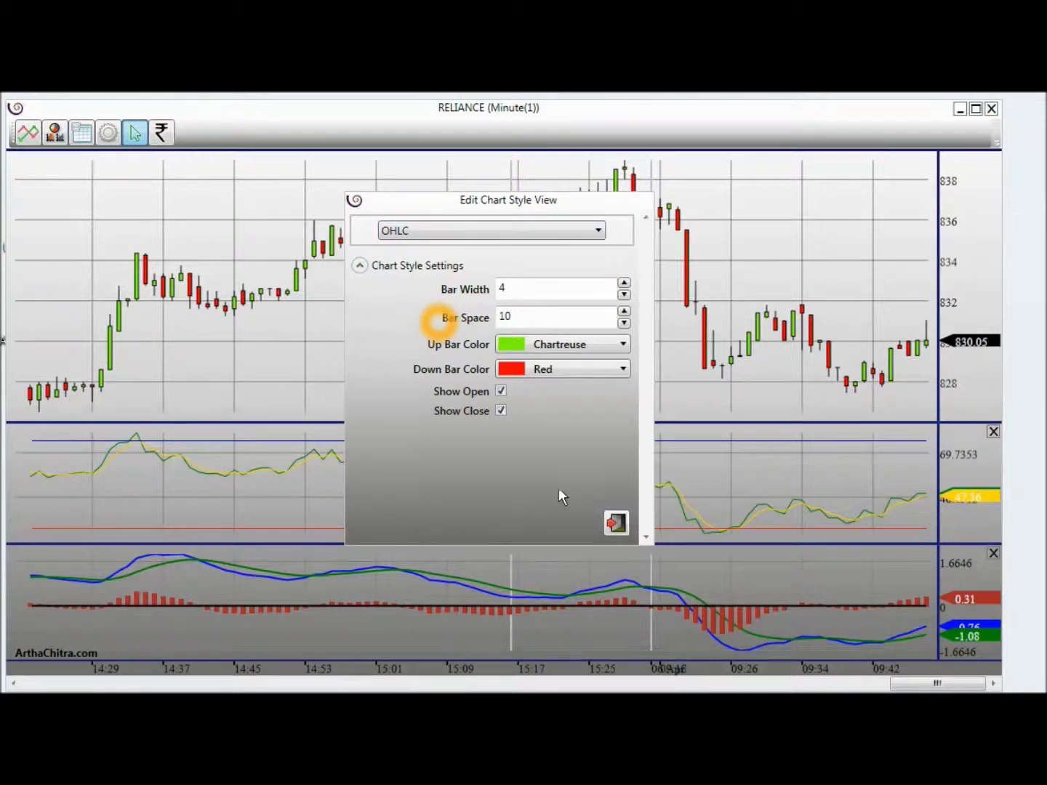
{"action": "left_click", "coordinate": [612, 523]}
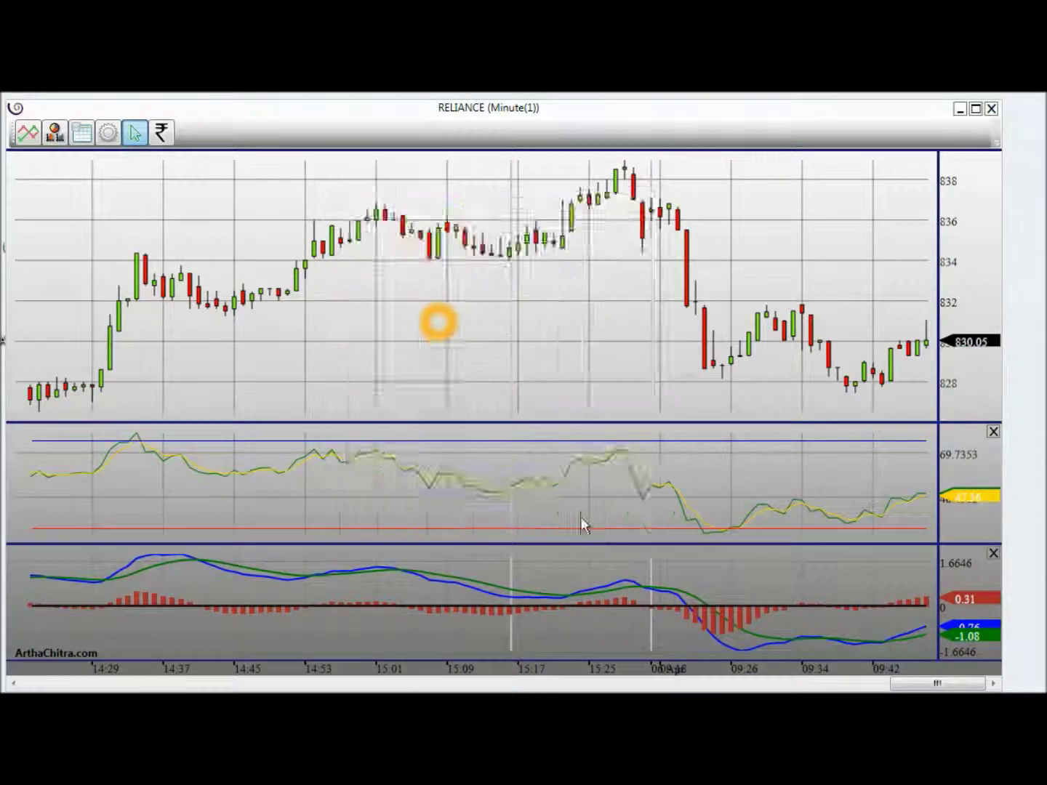
{"action": "left_click", "coordinate": [388, 377]}
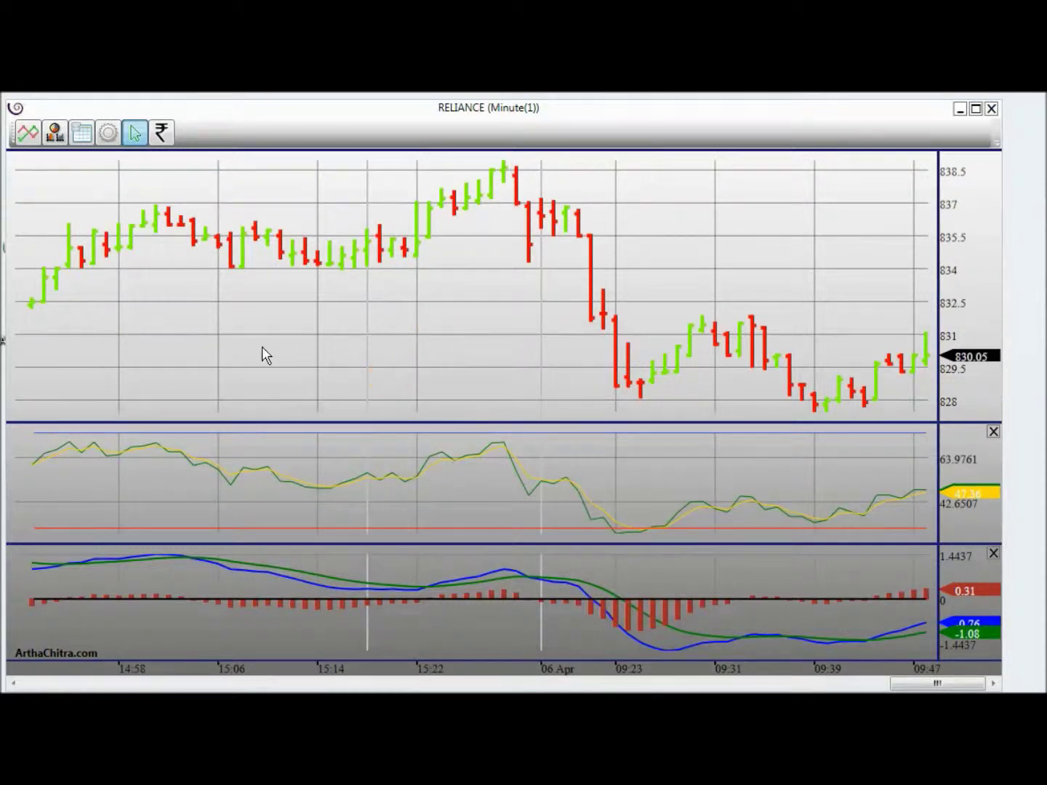
Step: Review the chart's selected indicators and the RSI entry, and leave the indicator selector without applying changes
{"action": "left_click", "coordinate": [39, 223]}
{"action": "left_click", "coordinate": [29, 136]}
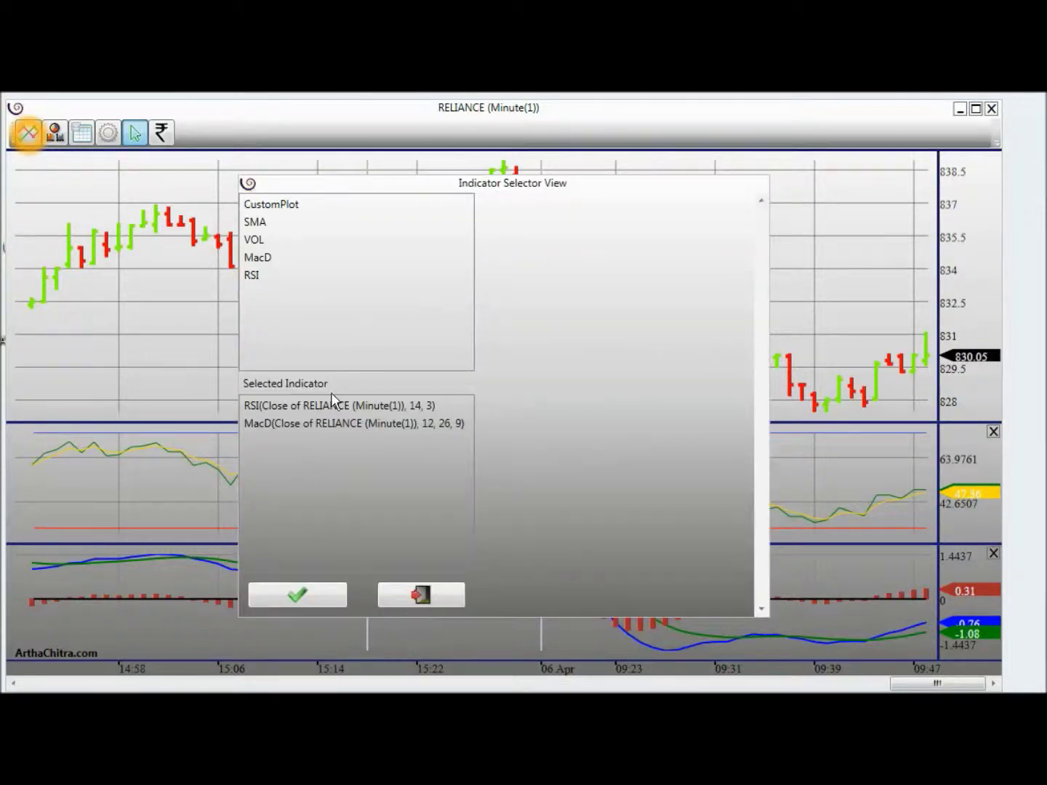
{"action": "left_click", "coordinate": [325, 405]}
{"action": "left_click", "coordinate": [442, 597]}
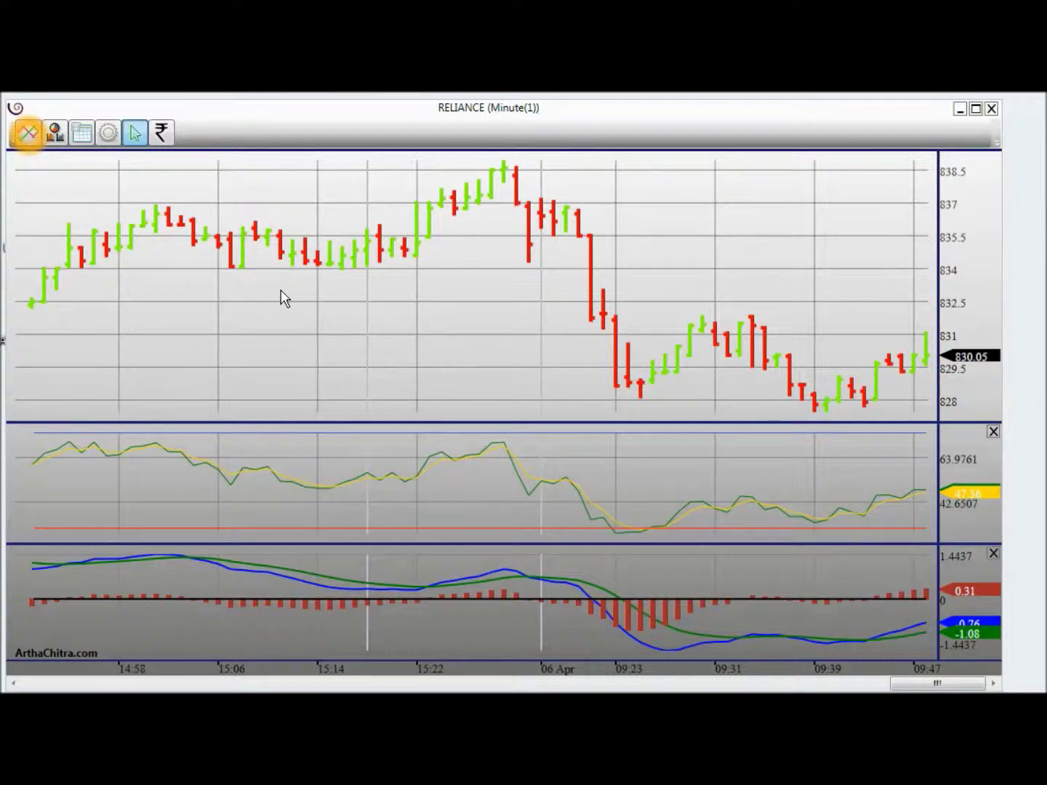
Step: Show the chart's bars data, examine the time, OHLC and volume rows through 6 April, and close the table
{"action": "left_click", "coordinate": [82, 138]}
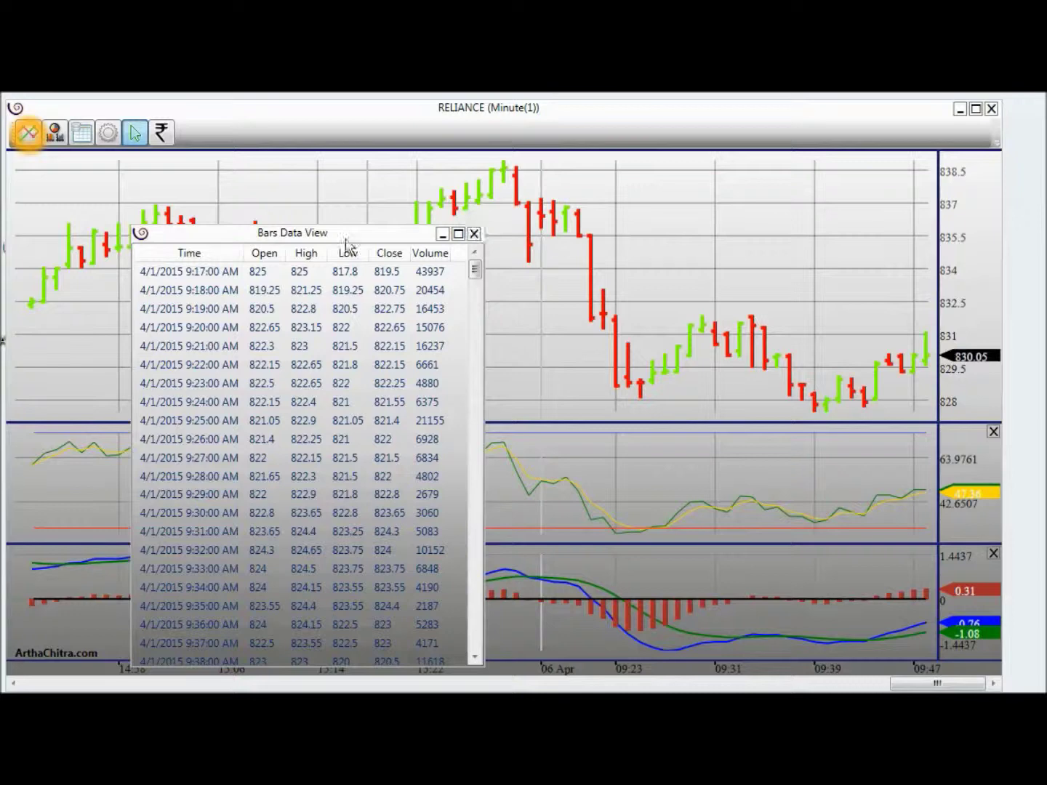
{"action": "left_click_drag", "start_coordinate": [343, 239], "coordinate": [512, 219]}
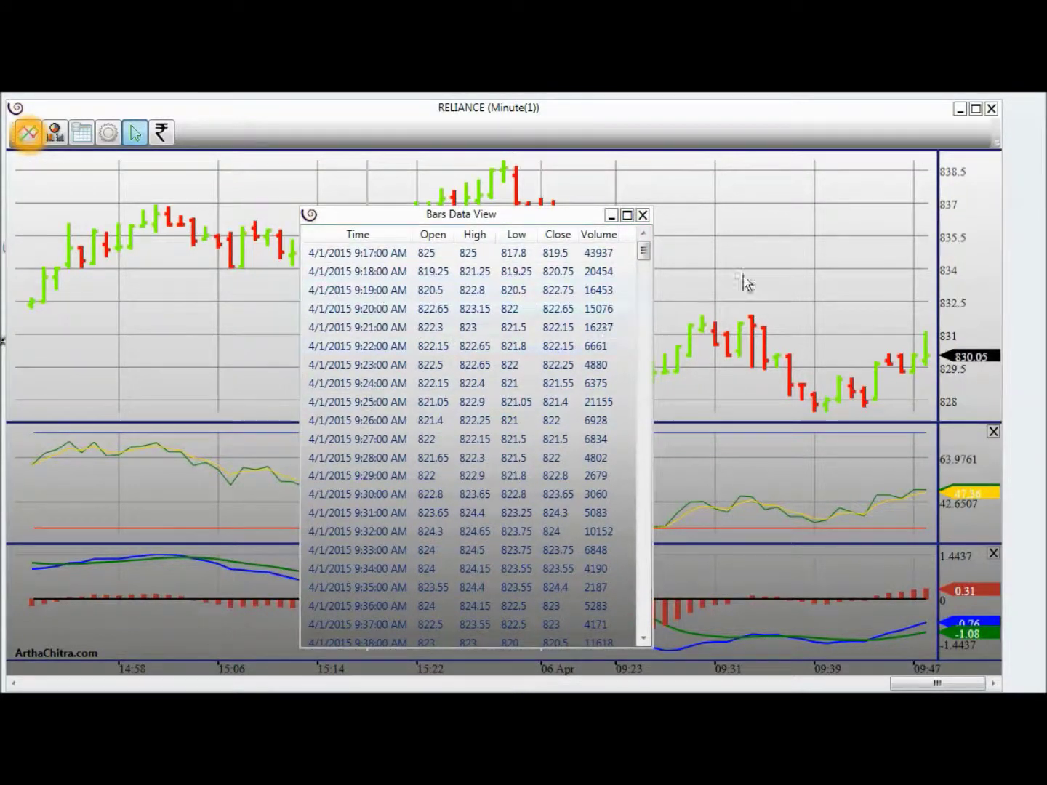
{"action": "scroll", "coordinate": [647, 257], "scroll_direction": "down", "scroll_amount": 5}
{"action": "left_click_drag", "start_coordinate": [647, 395], "coordinate": [644, 592]}
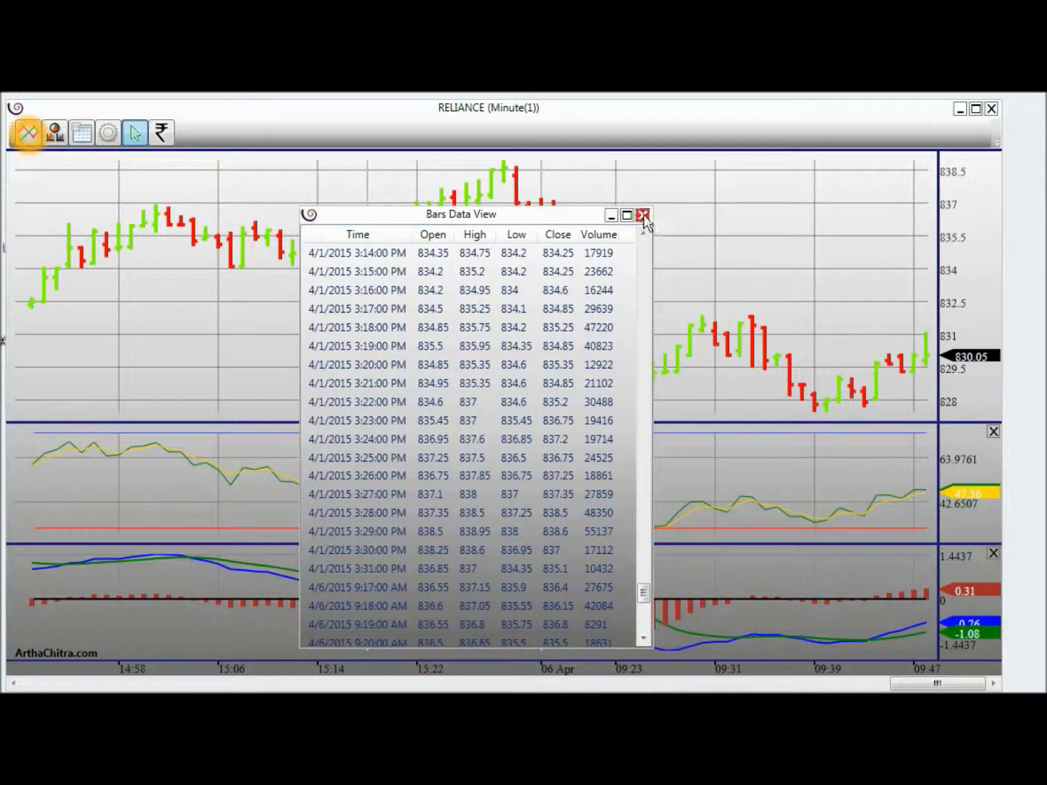
{"action": "left_click", "coordinate": [642, 214]}
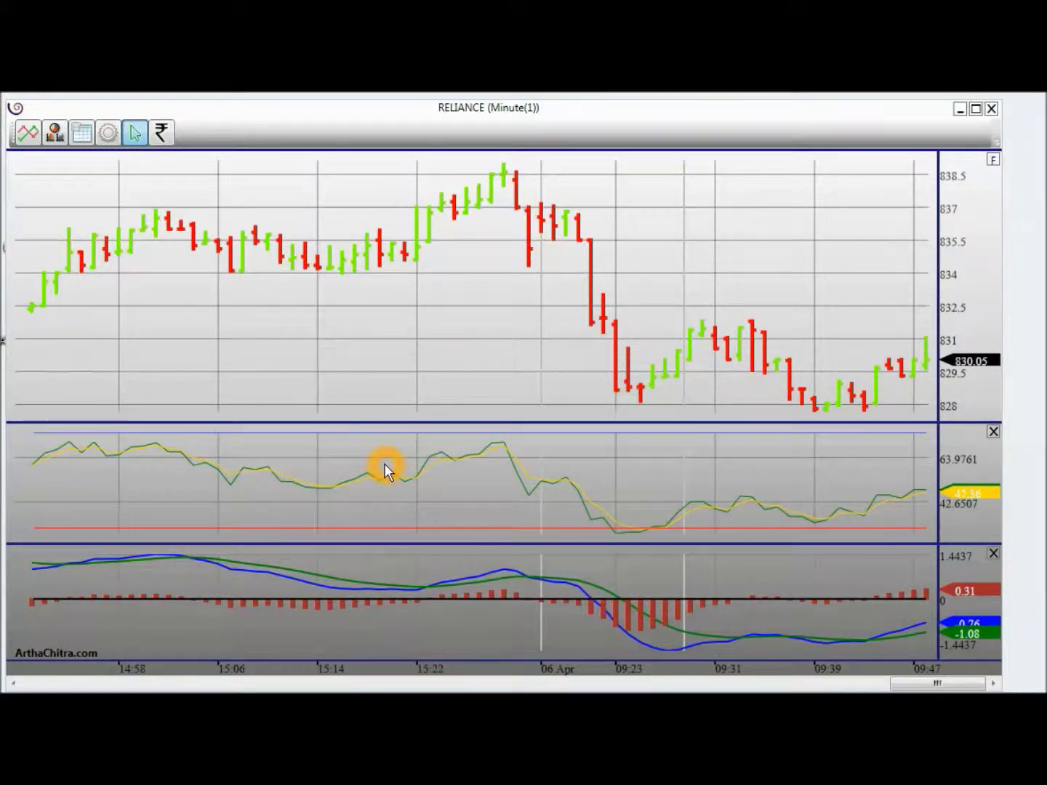
{"action": "left_click", "coordinate": [397, 310]}
{"action": "mouse_move", "coordinate": [397, 311]}
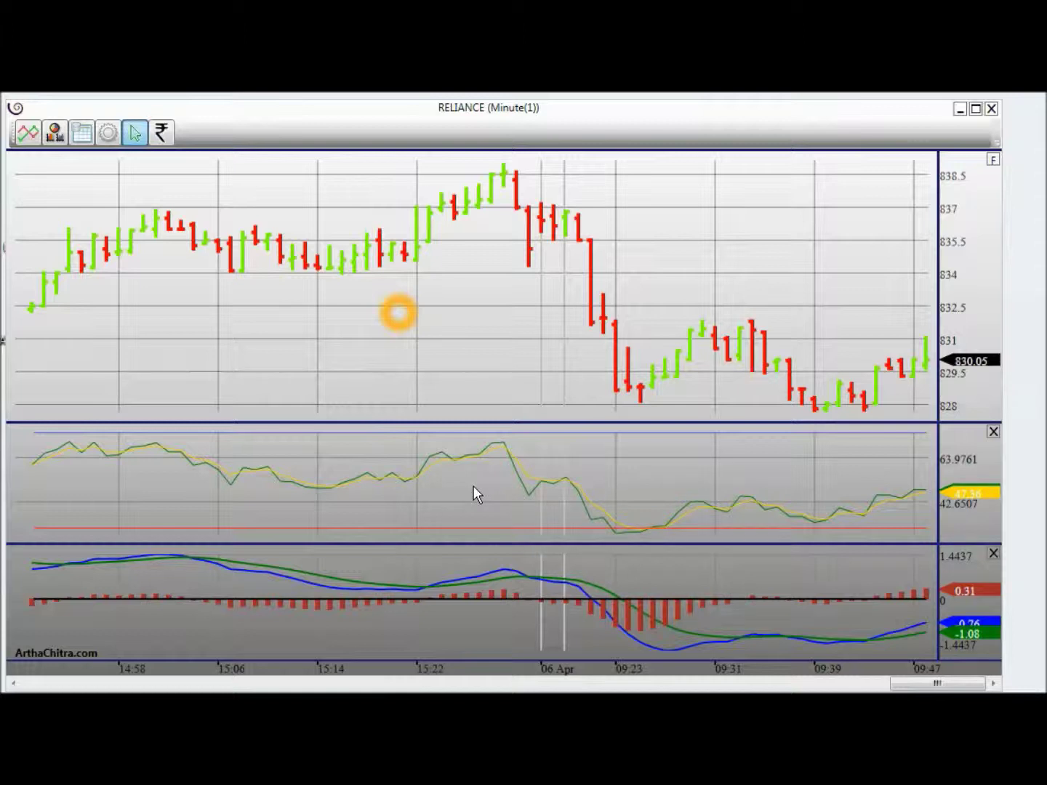
Step: Resize the price, RSI and MacD panels by moving their splitters, and widen the price-axis column
{"action": "mouse_move", "coordinate": [473, 487]}
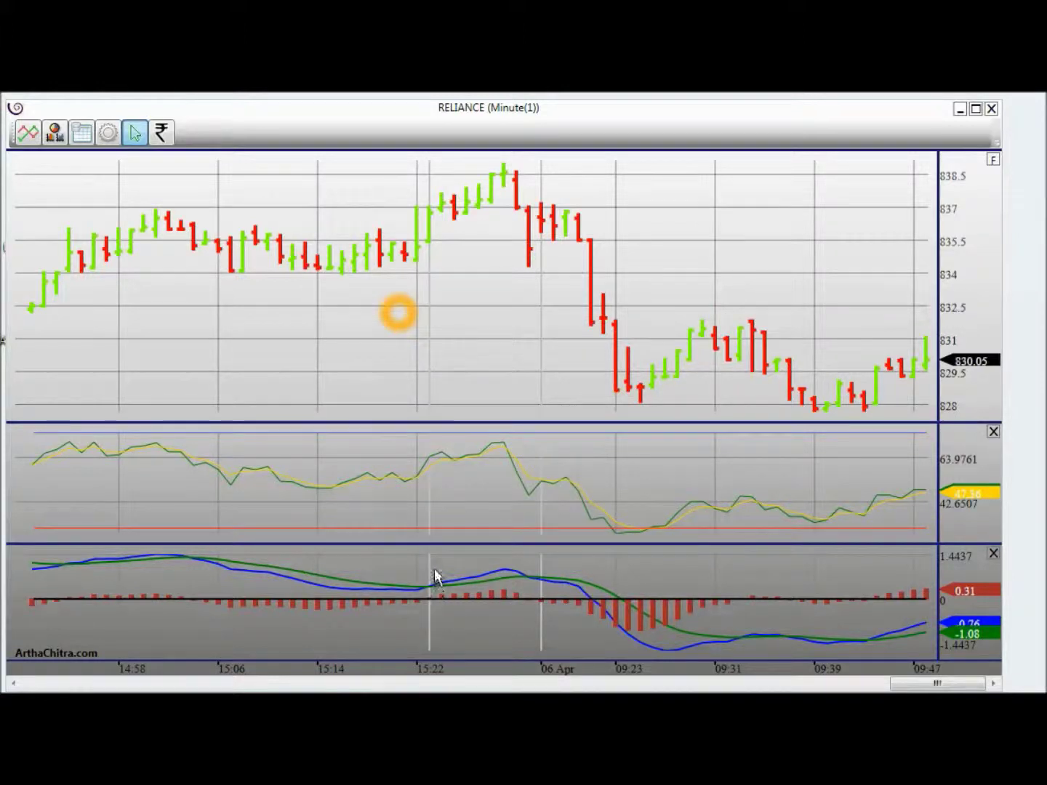
{"action": "mouse_move", "coordinate": [435, 575]}
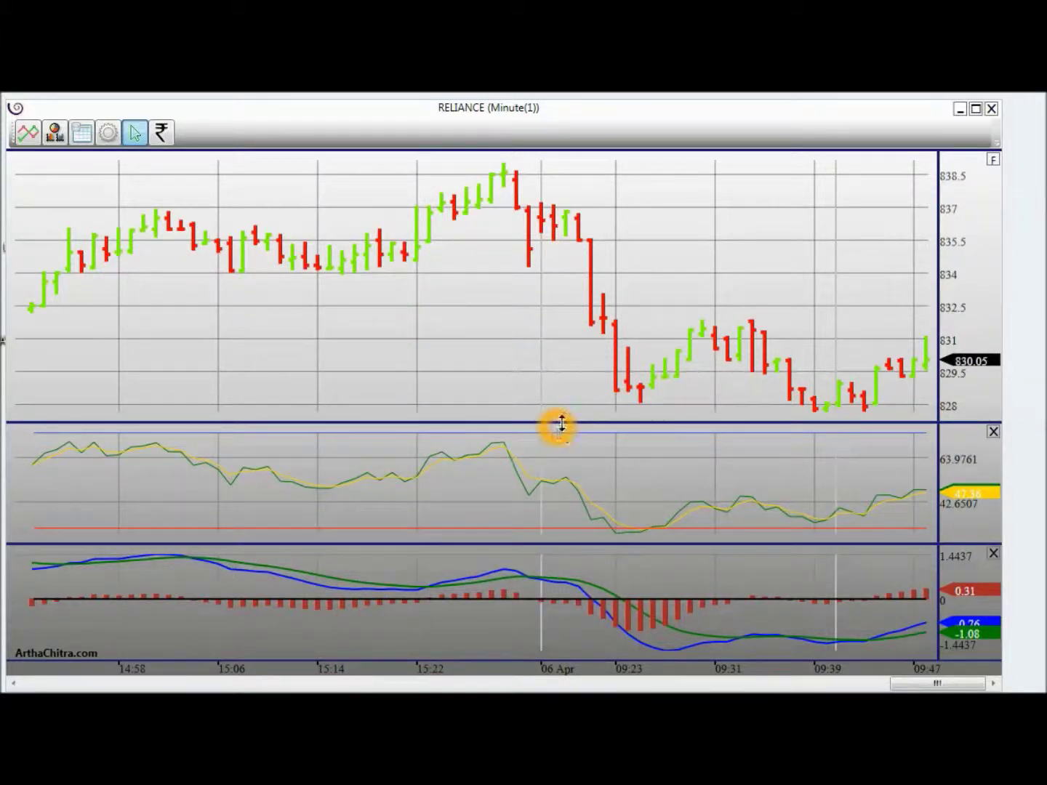
{"action": "left_click_drag", "start_coordinate": [555, 423], "coordinate": [573, 444]}
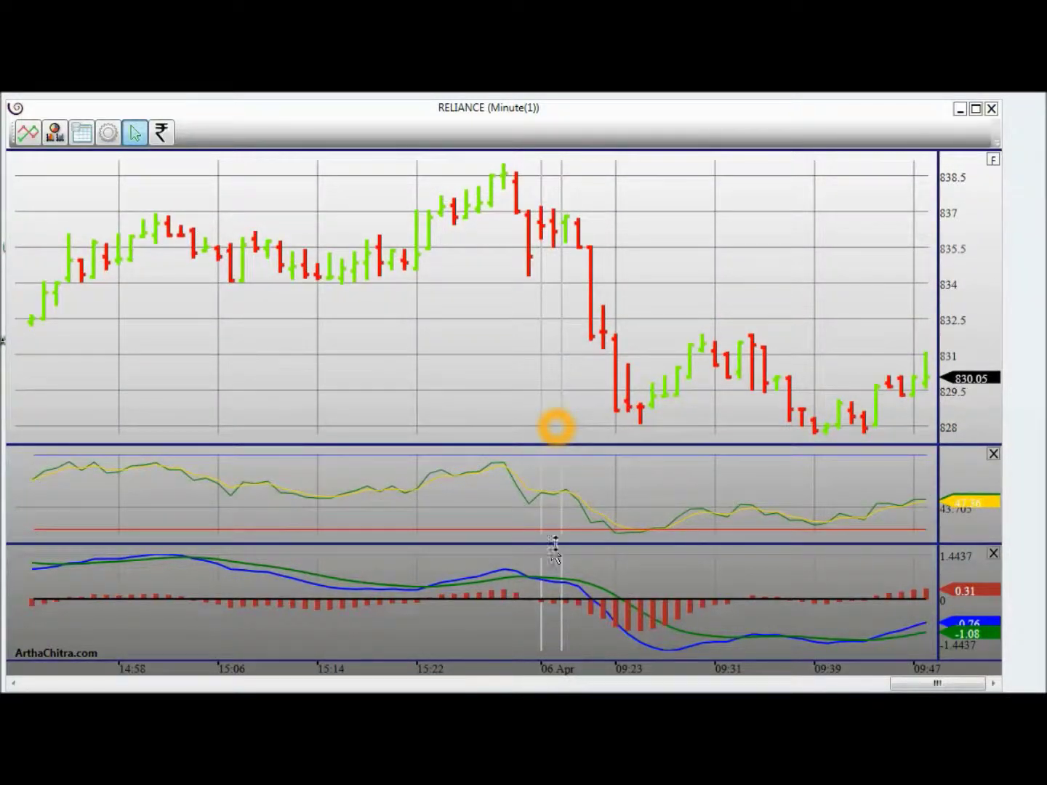
{"action": "left_click_drag", "start_coordinate": [553, 545], "coordinate": [562, 495]}
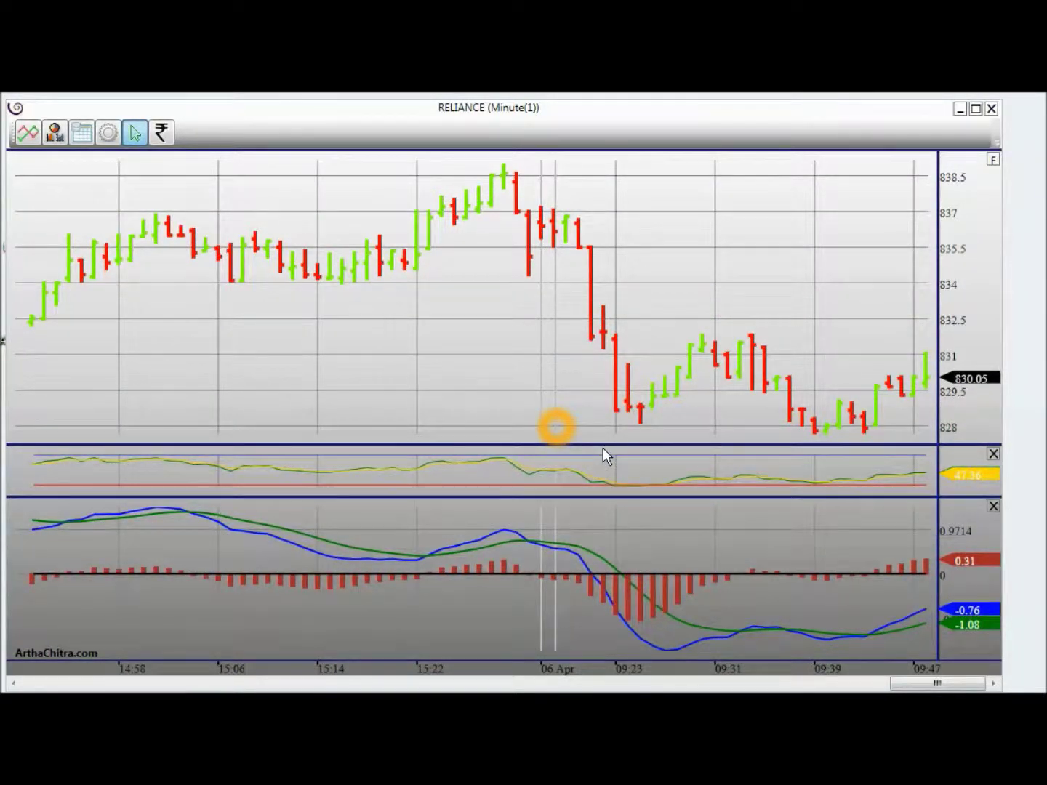
{"action": "left_click_drag", "start_coordinate": [608, 444], "coordinate": [626, 371]}
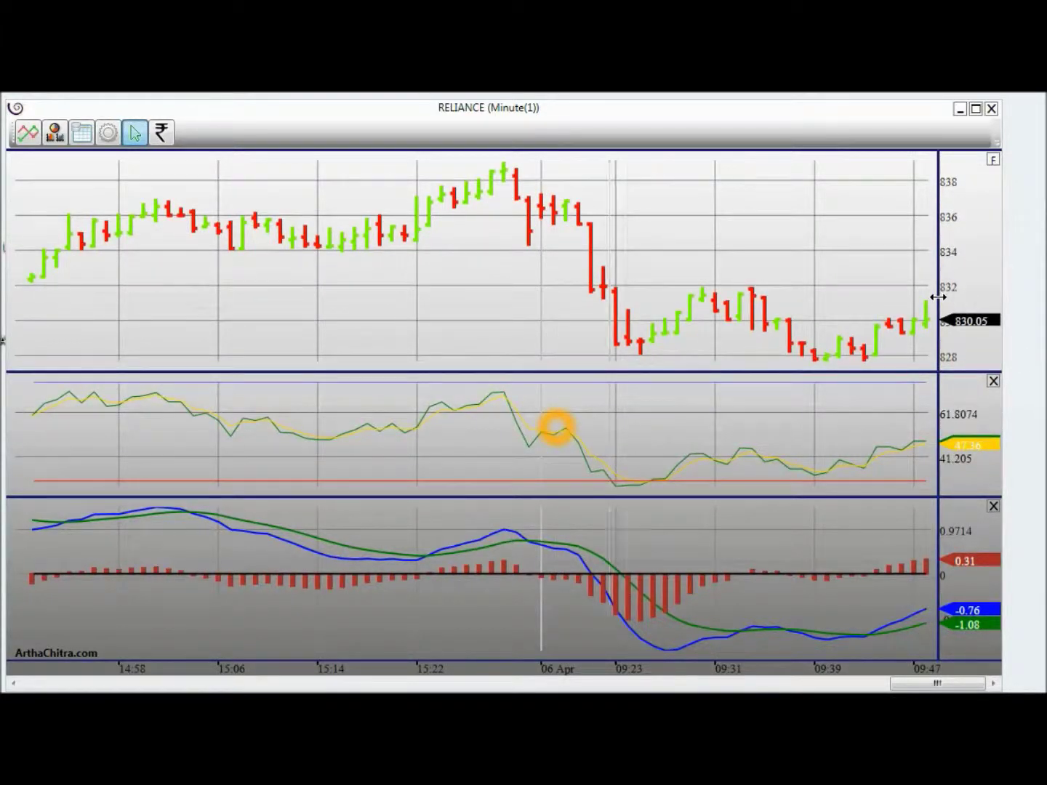
{"action": "left_click_drag", "start_coordinate": [832, 299], "coordinate": [914, 305]}
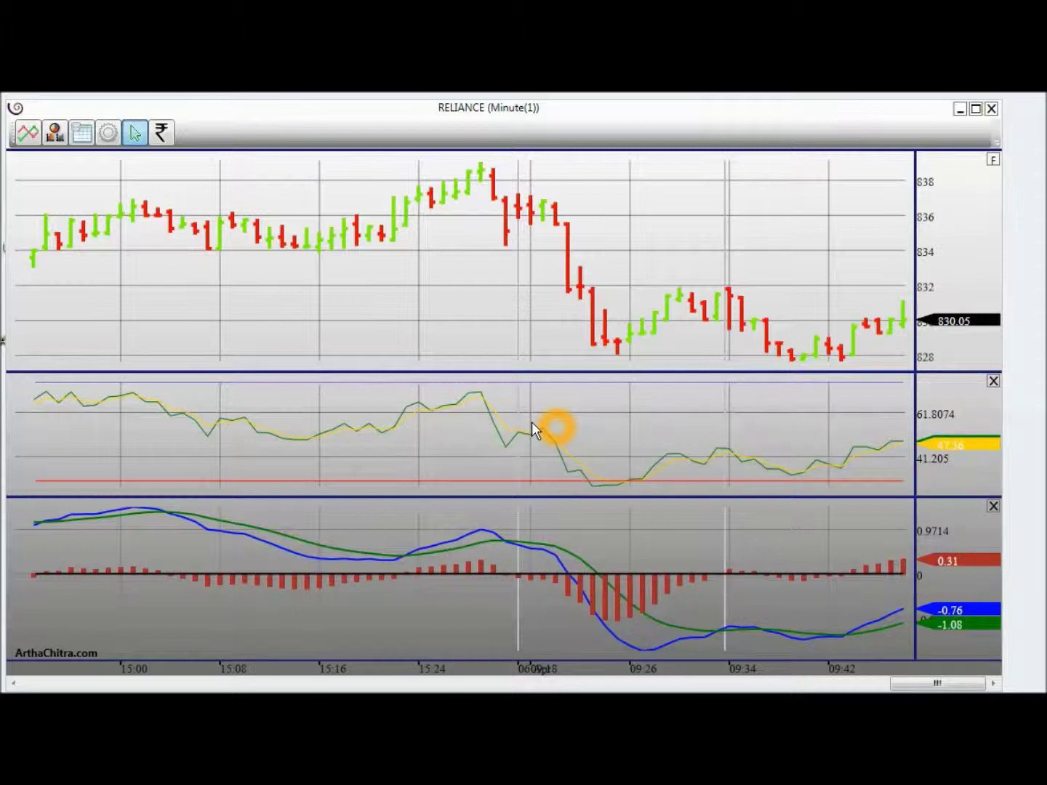
Step: Remove the RSI panel from the chart and enlarge the MacD panel beneath the price bars
{"action": "left_click", "coordinate": [993, 383]}
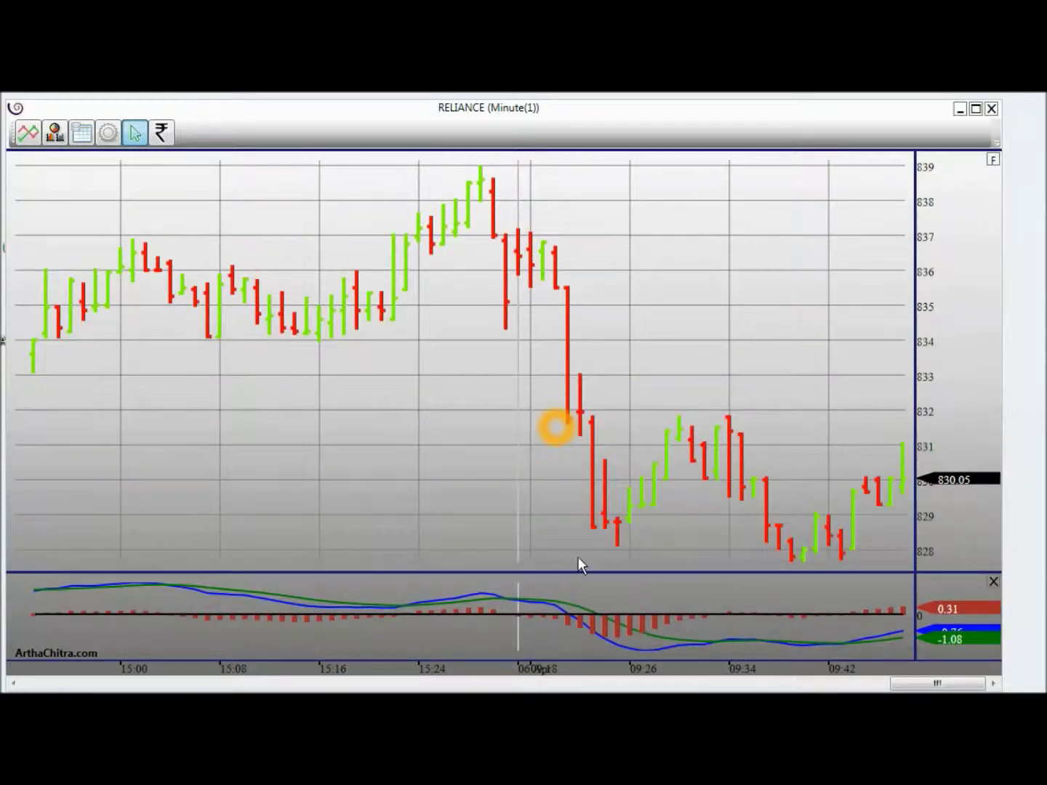
{"action": "left_click_drag", "start_coordinate": [585, 572], "coordinate": [588, 500]}
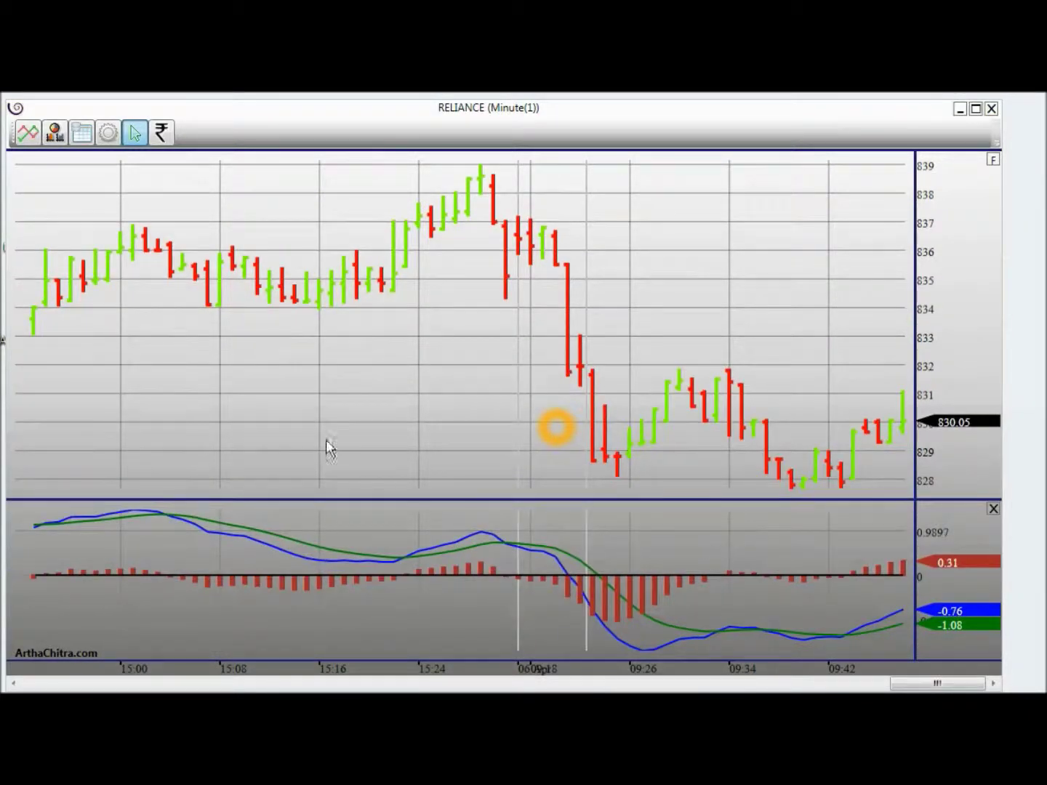
{"action": "left_click", "coordinate": [660, 541]}
{"action": "left_click", "coordinate": [506, 385]}
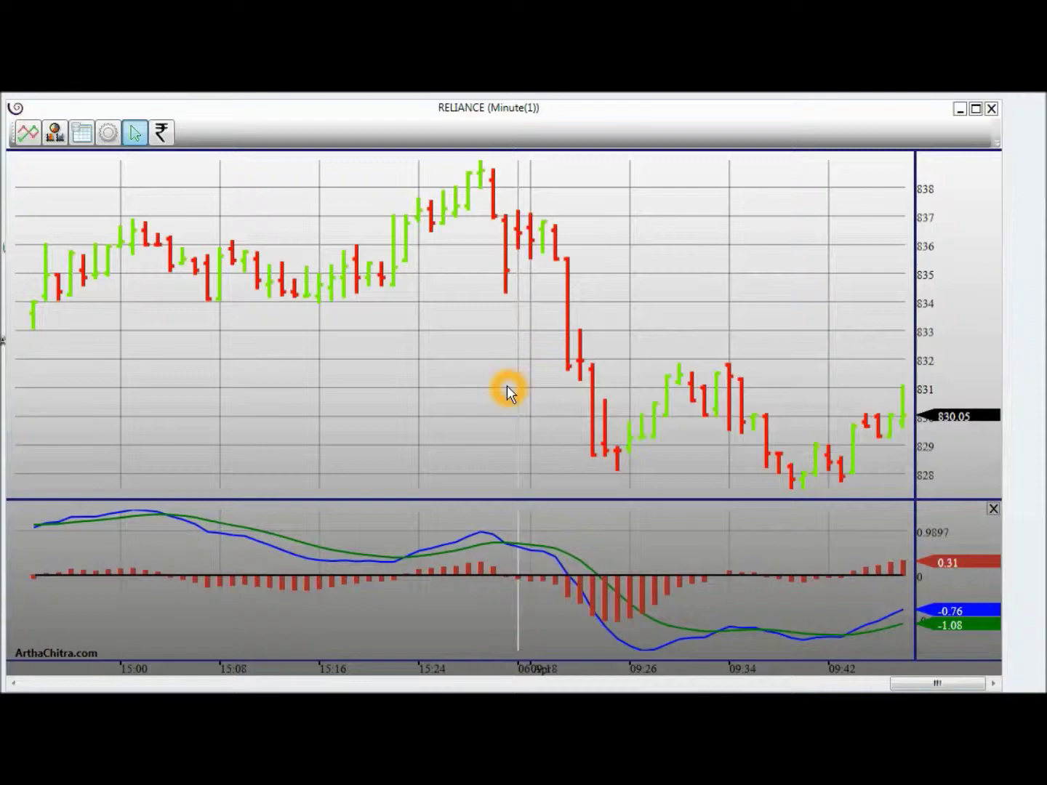
Step: Browse the chart's earlier bars, return to the latest ones, and shift the price chart up and down along its axis
{"action": "left_click_drag", "start_coordinate": [933, 685], "coordinate": [481, 683]}
{"action": "left_click_drag", "start_coordinate": [569, 684], "coordinate": [670, 323]}
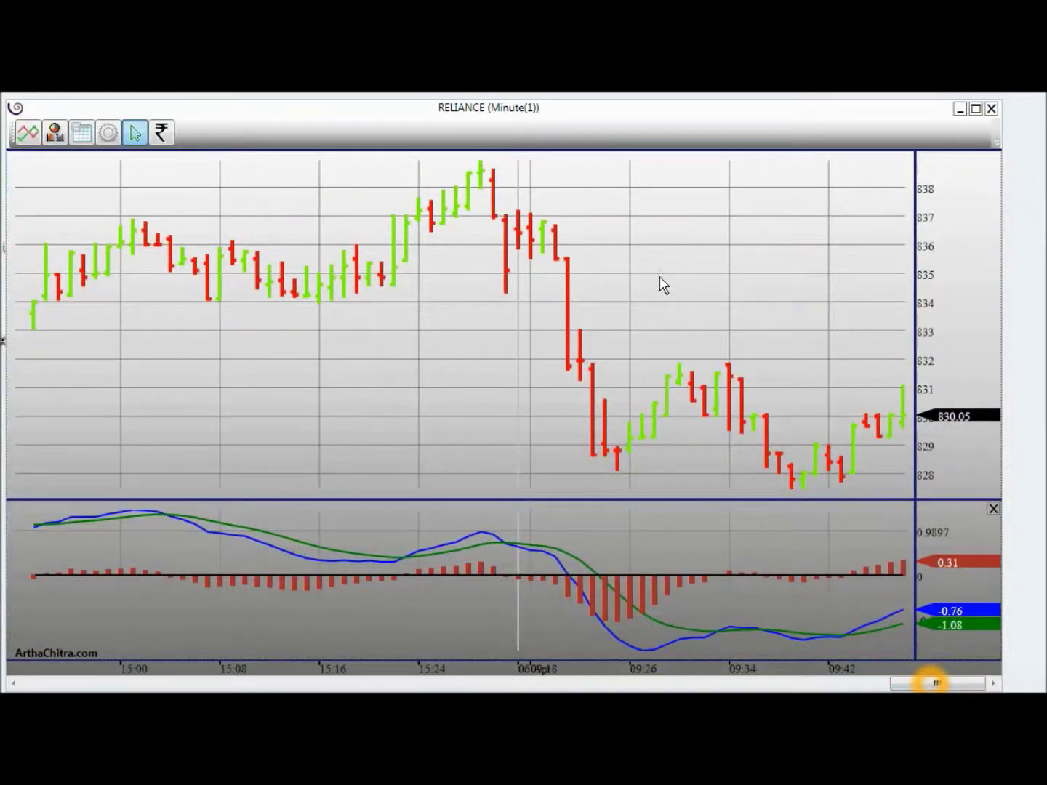
{"action": "scroll", "coordinate": [659, 277], "scroll_direction": "down", "scroll_amount": 3}
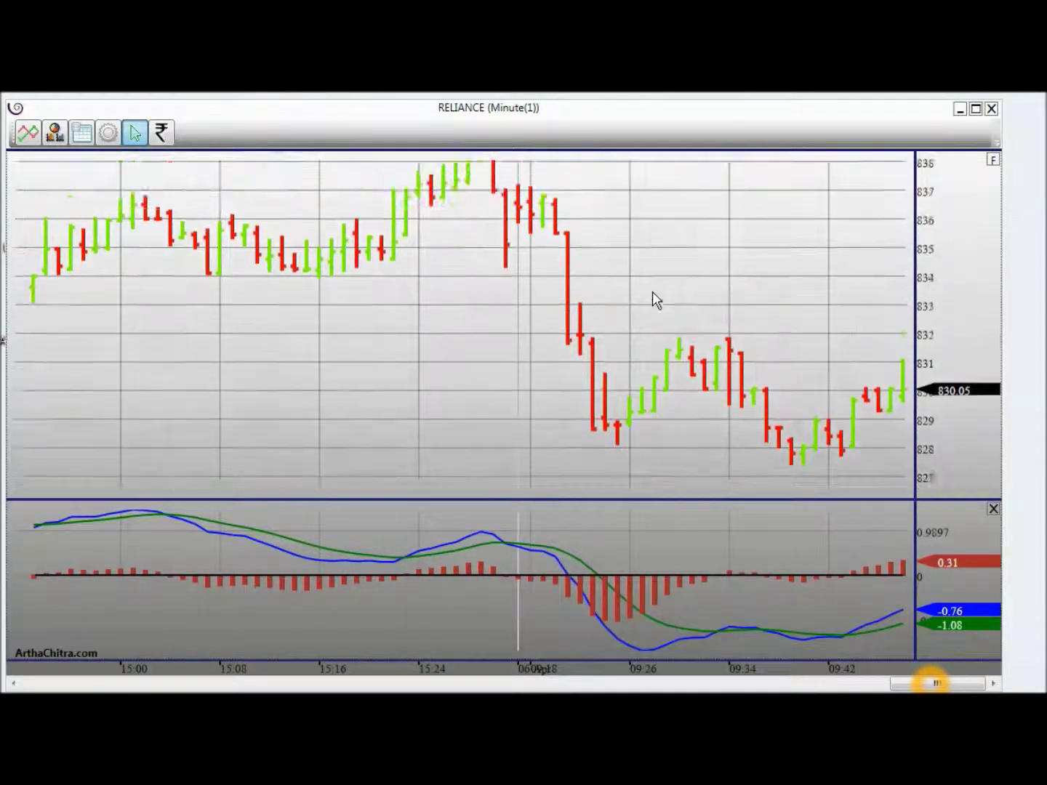
{"action": "scroll", "coordinate": [653, 295], "scroll_direction": "down", "scroll_amount": 4}
{"action": "scroll", "coordinate": [649, 304], "scroll_direction": "up", "scroll_amount": 8}
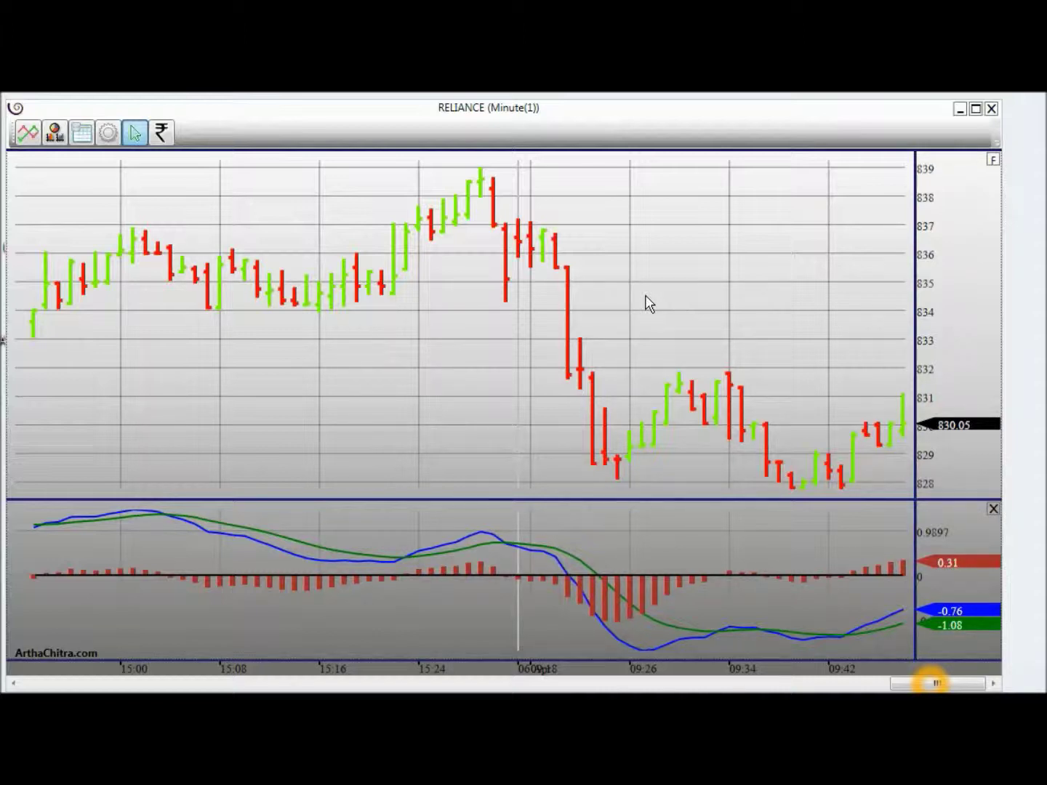
Step: Examine the price and MacD bars at different widths and spacings, ending with the range from about 14:40 to 09:45 in view
{"action": "scroll", "coordinate": [649, 304], "scroll_direction": "up", "scroll_amount": 6}
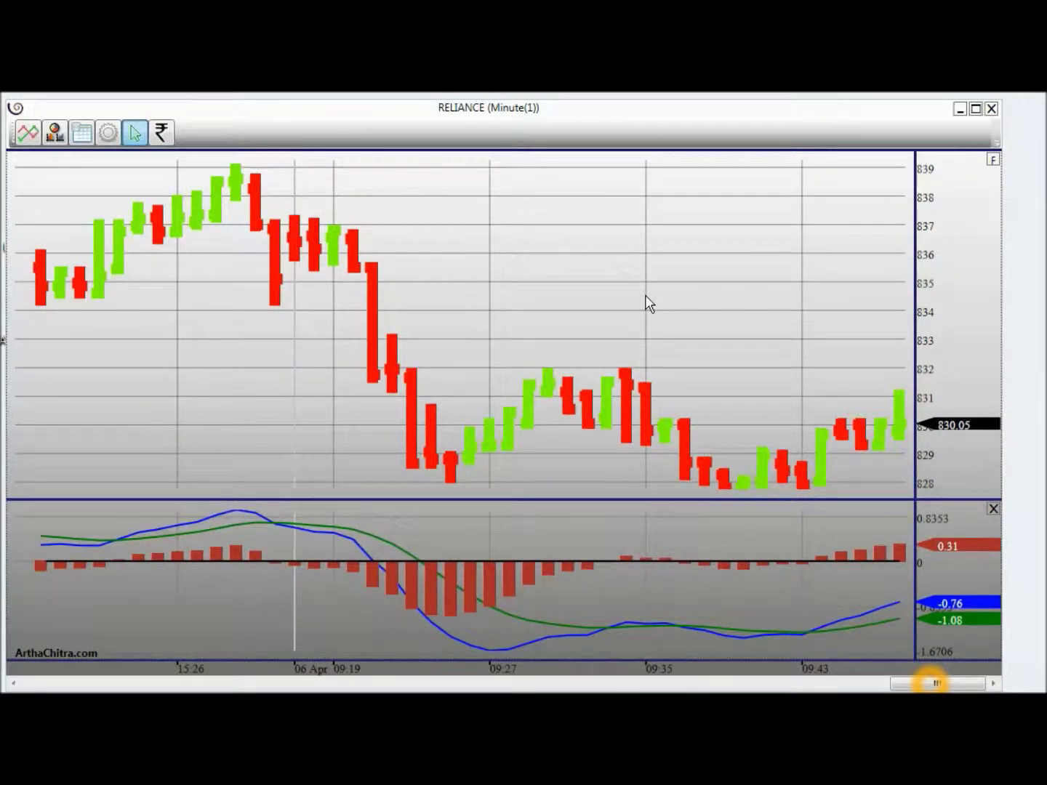
{"action": "scroll", "coordinate": [649, 304], "scroll_direction": "down", "scroll_amount": 8}
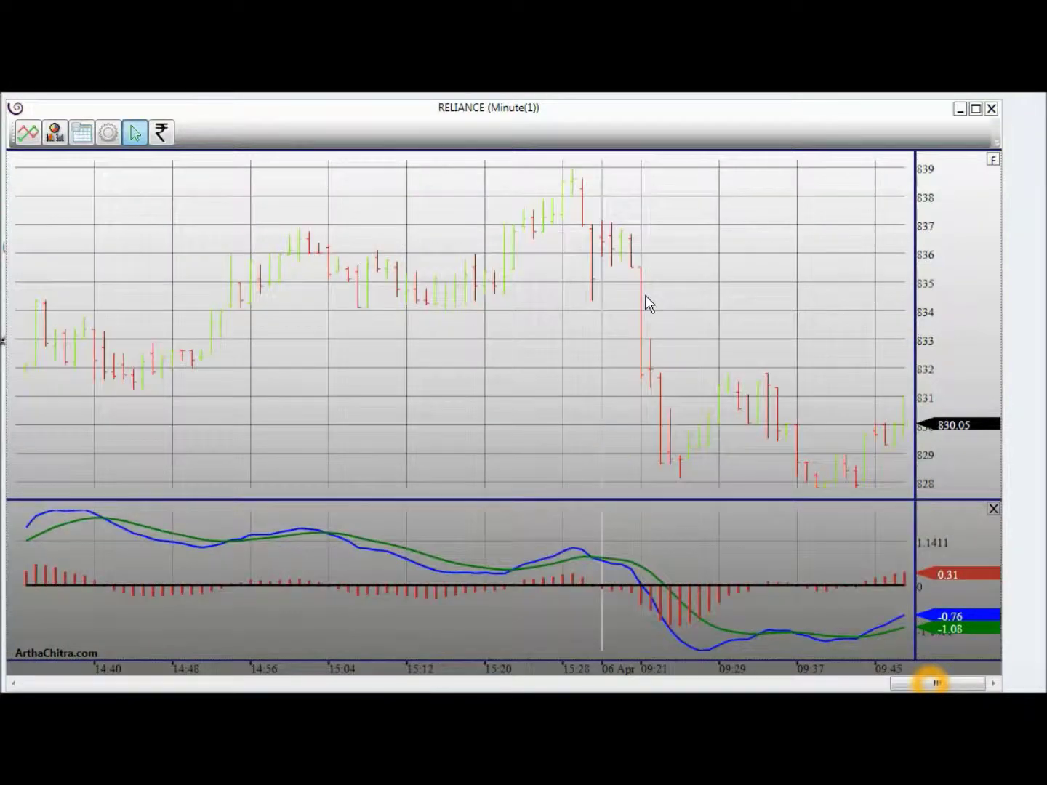
{"action": "scroll", "coordinate": [649, 303], "scroll_direction": "up", "scroll_amount": 5}
{"action": "scroll", "coordinate": [650, 304], "scroll_direction": "up", "scroll_amount": 1}
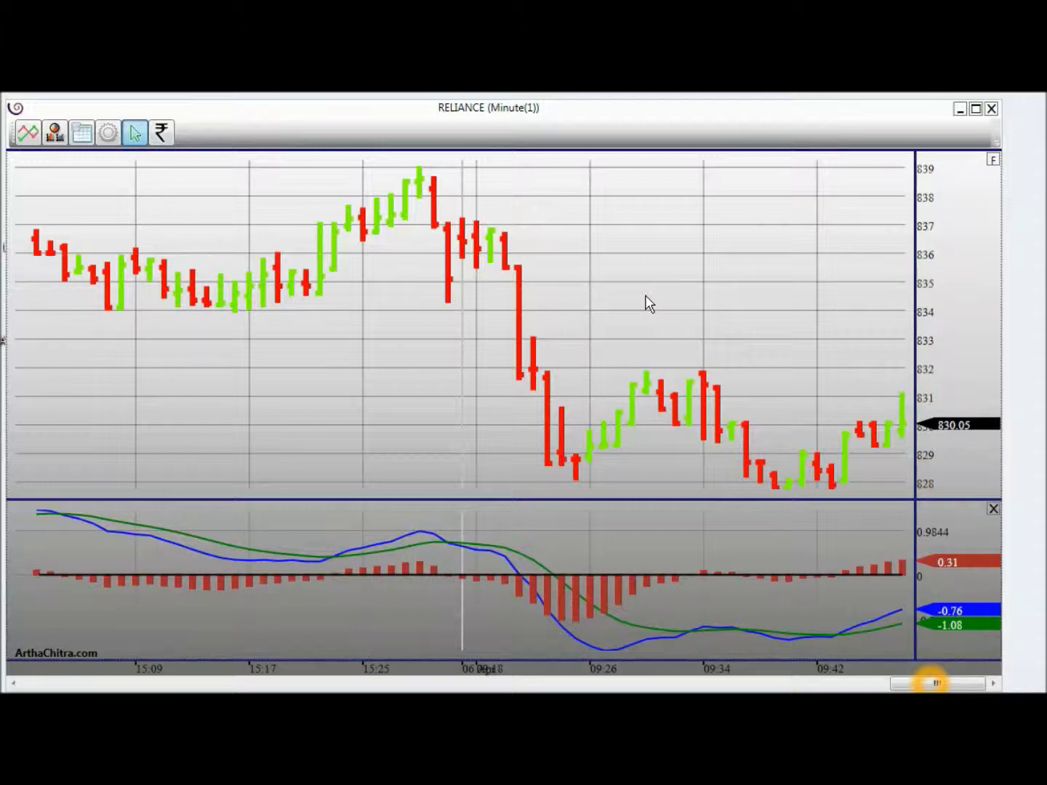
{"action": "scroll", "coordinate": [649, 304], "scroll_direction": "up", "scroll_amount": 4}
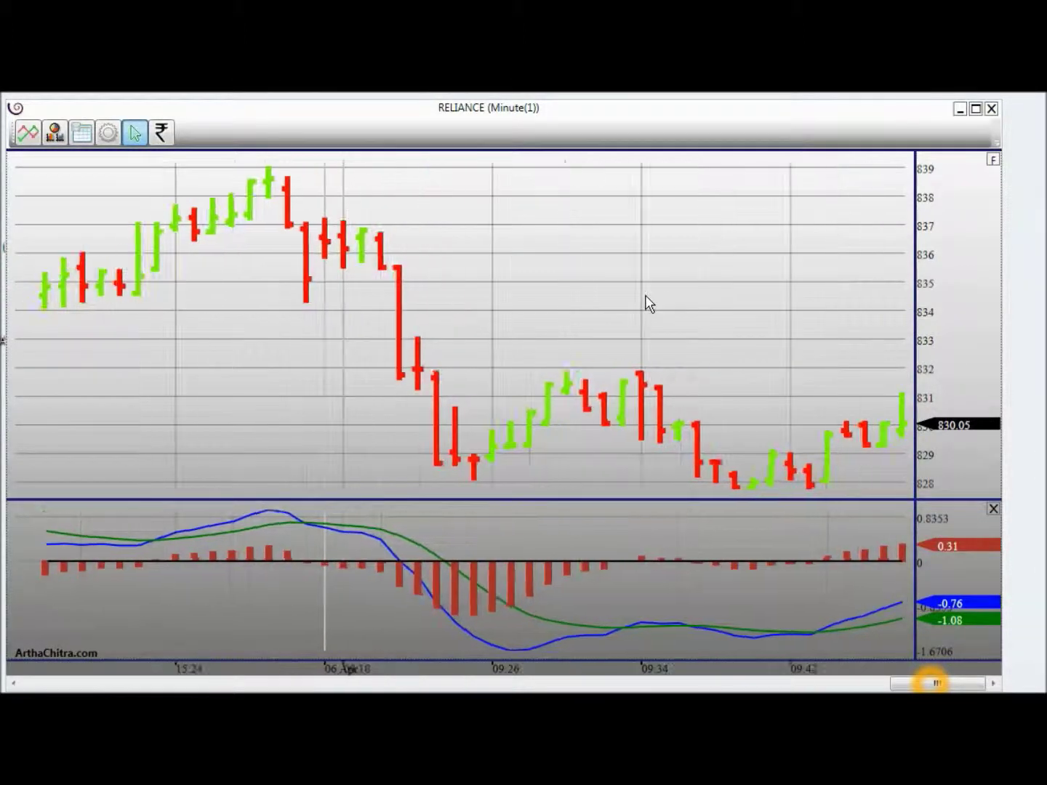
{"action": "scroll", "coordinate": [650, 304], "scroll_direction": "down", "scroll_amount": 3}
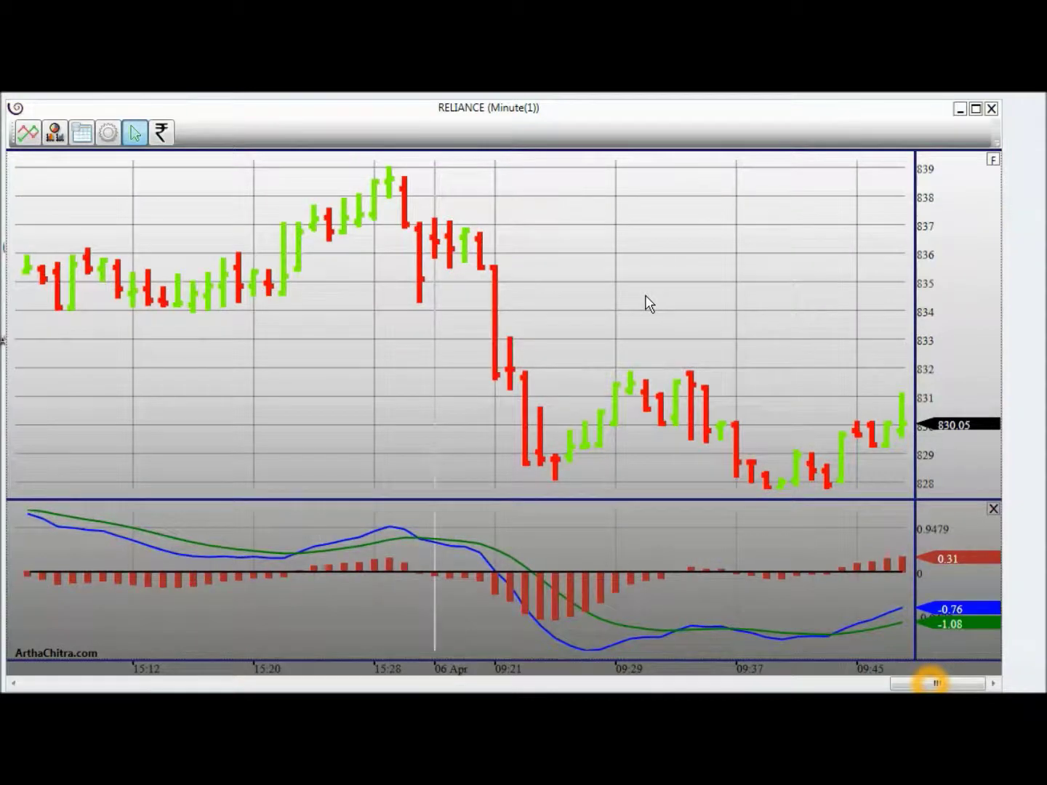
{"action": "scroll", "coordinate": [649, 305], "scroll_direction": "up", "scroll_amount": 3}
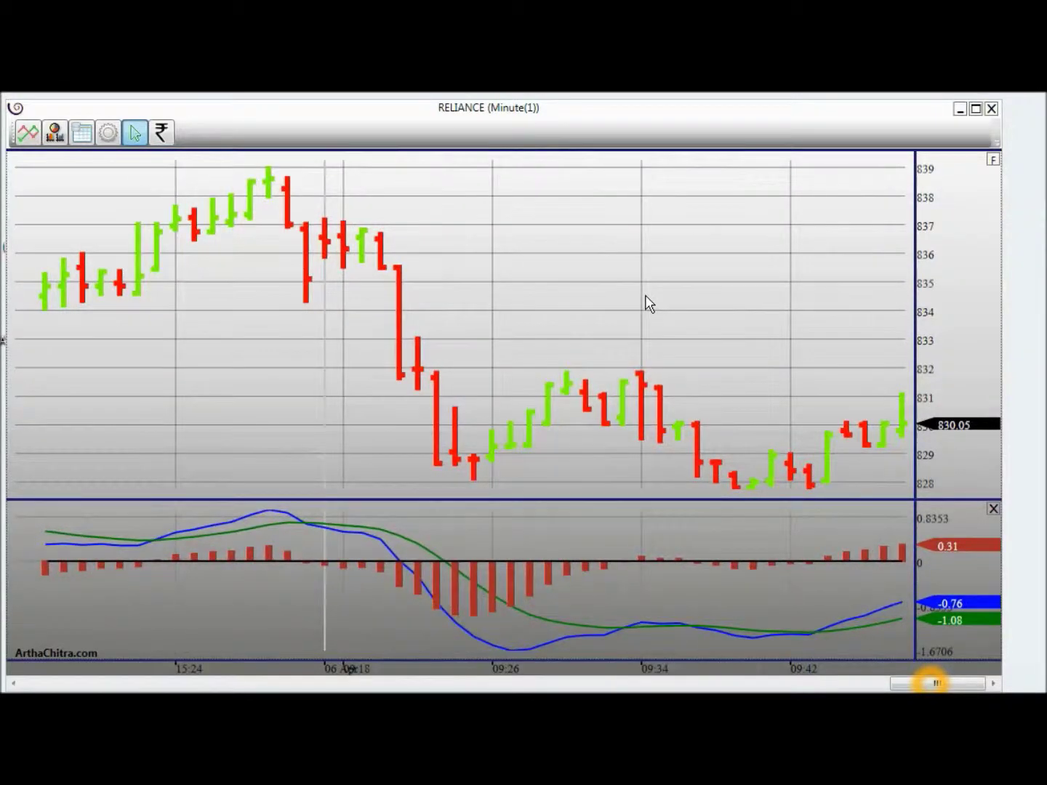
{"action": "scroll", "coordinate": [647, 303], "scroll_direction": "down", "scroll_amount": 4}
{"action": "scroll", "coordinate": [454, 357], "scroll_direction": "up", "scroll_amount": 1}
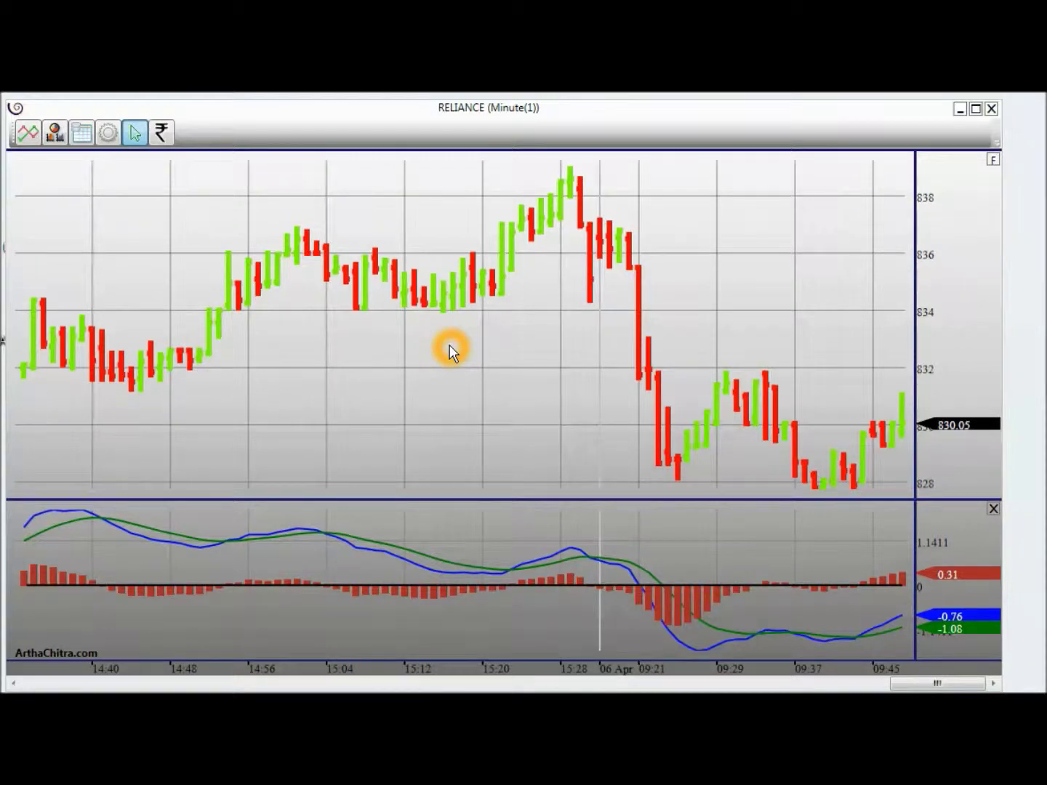
Step: Open the chart properties, try SpringGreen as the background color, and restore it to Transparent
{"action": "right_click", "coordinate": [450, 349]}
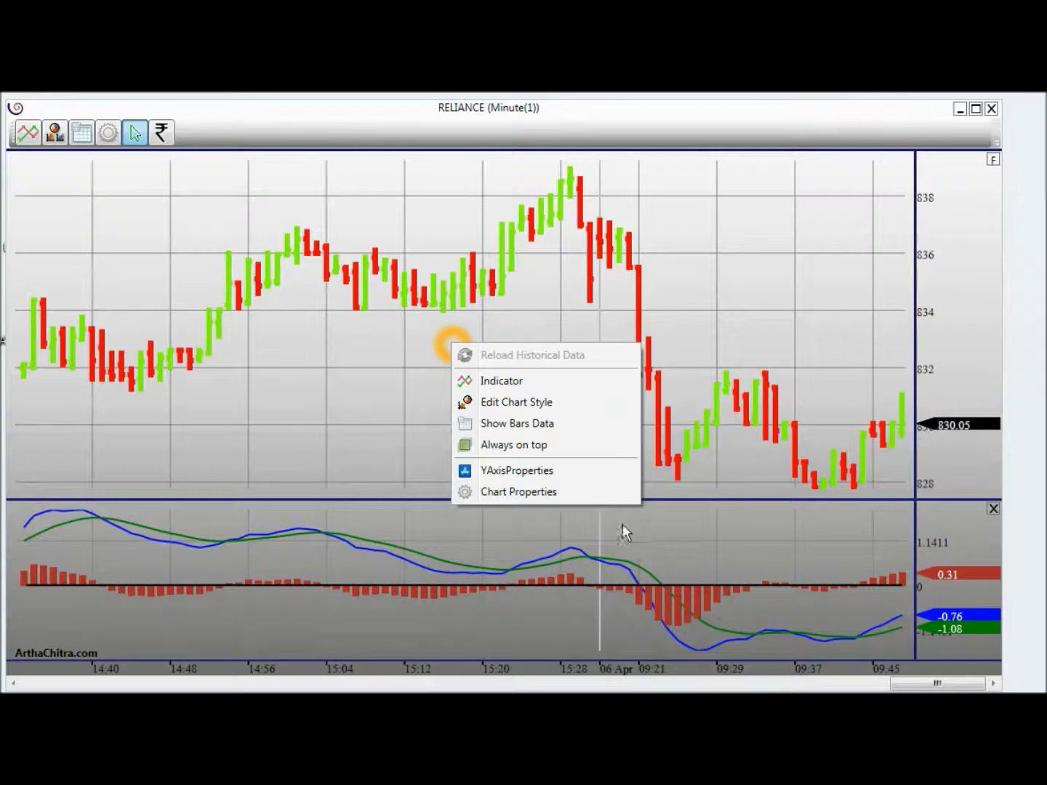
{"action": "left_click", "coordinate": [576, 494]}
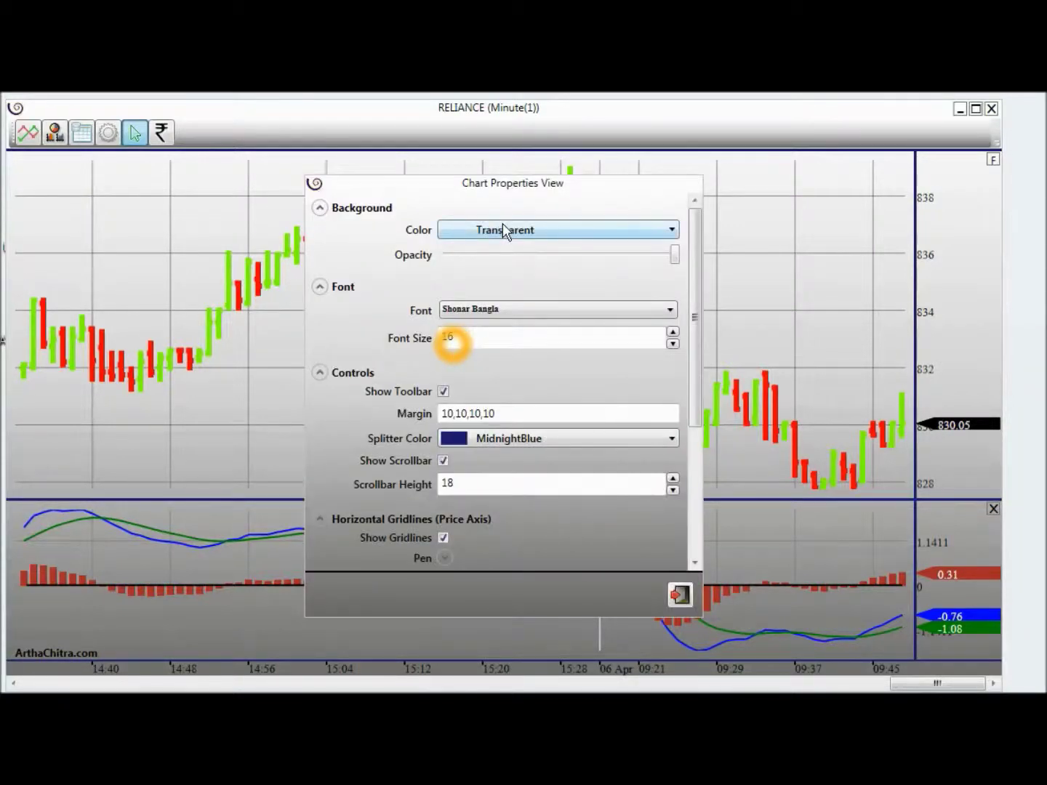
{"action": "left_click", "coordinate": [502, 230]}
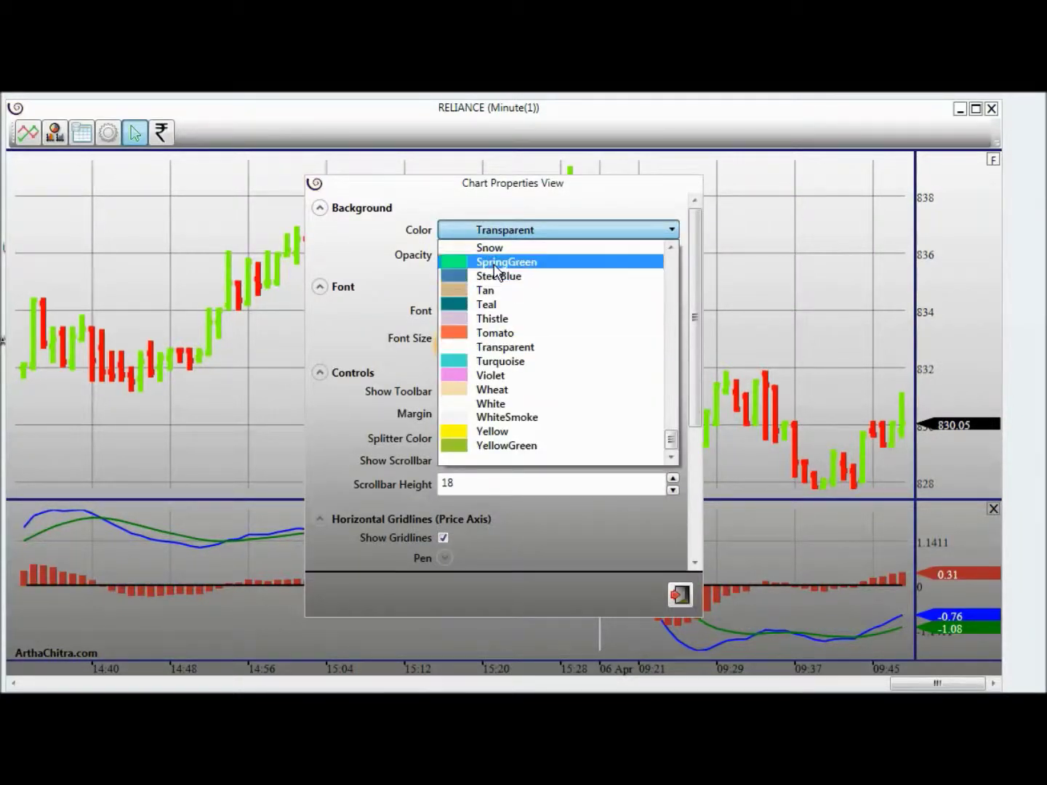
{"action": "left_click", "coordinate": [492, 262]}
{"action": "left_click", "coordinate": [528, 231]}
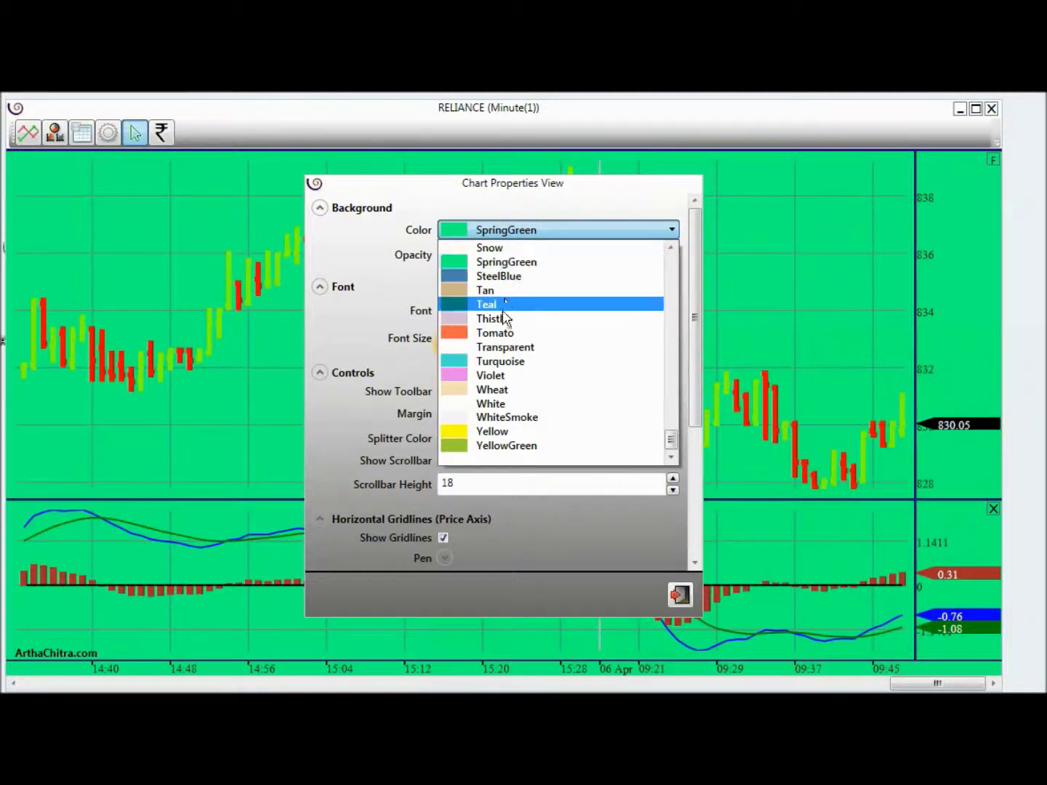
{"action": "left_click", "coordinate": [451, 345]}
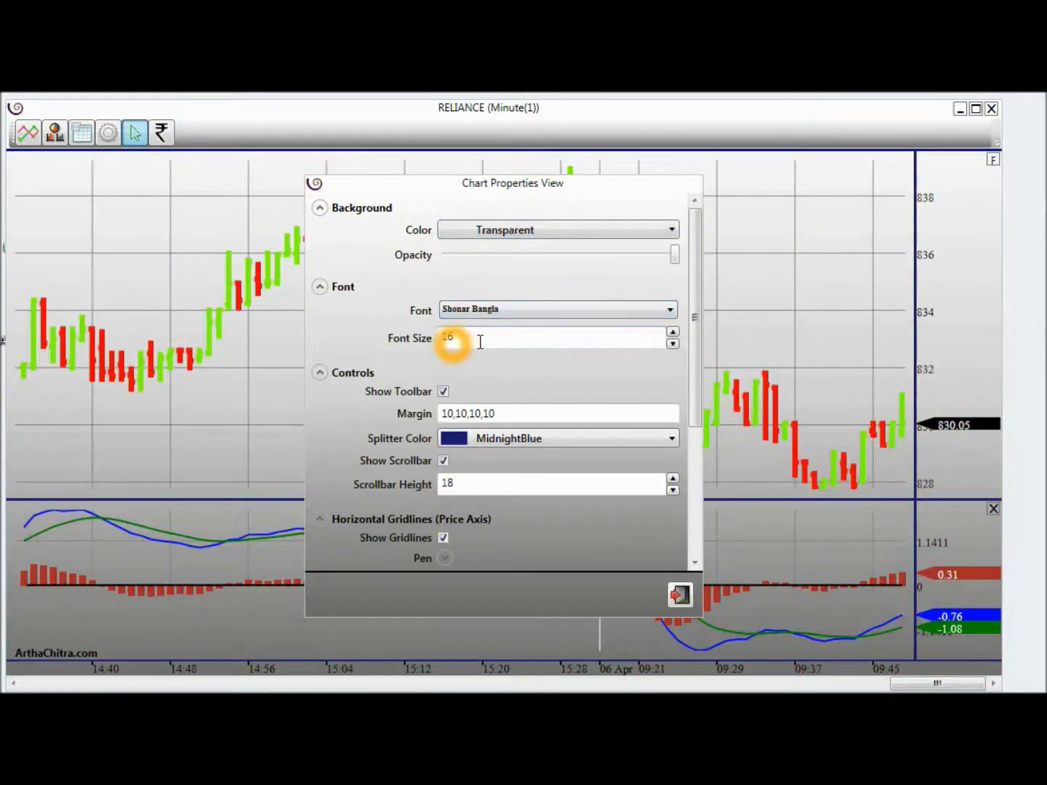
Step: Hide and restore the chart's toolbar and its scrollbar in the chart properties
{"action": "left_click", "coordinate": [444, 393]}
{"action": "left_click", "coordinate": [443, 393]}
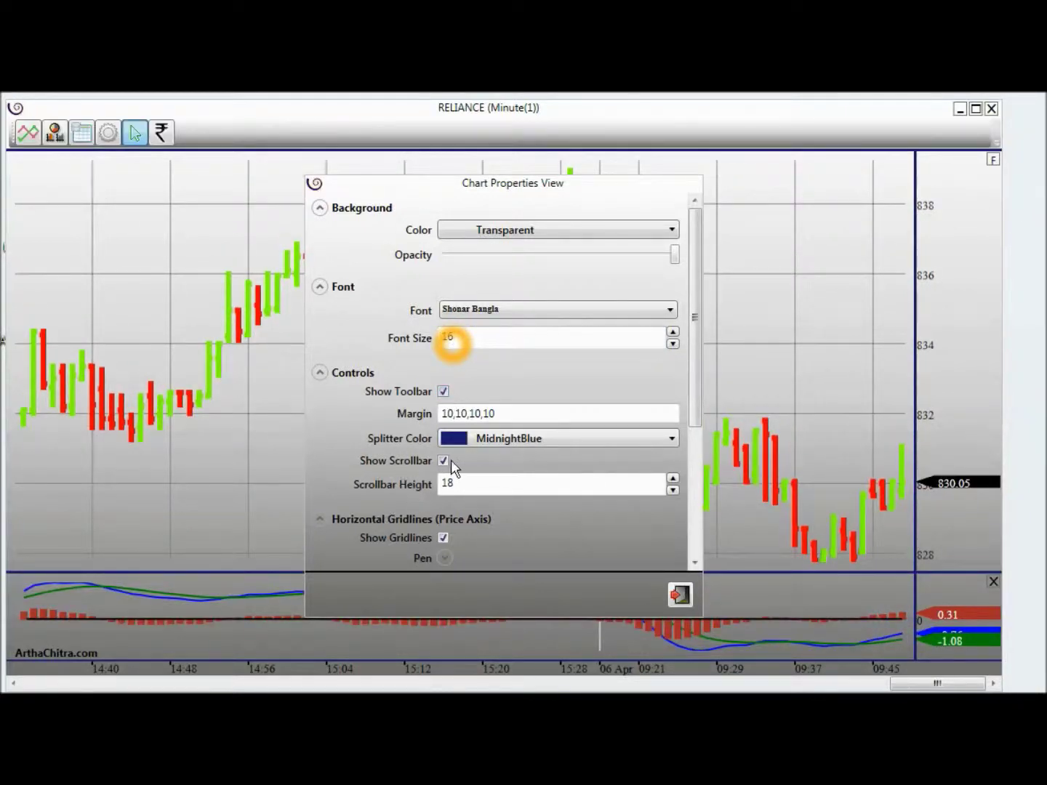
{"action": "left_click", "coordinate": [442, 460]}
{"action": "left_click", "coordinate": [442, 461]}
Step: Set the scrollbar height to 50, close the chart properties and try out the enlarged scrollbar
{"action": "left_click_drag", "start_coordinate": [475, 483], "coordinate": [423, 484]}
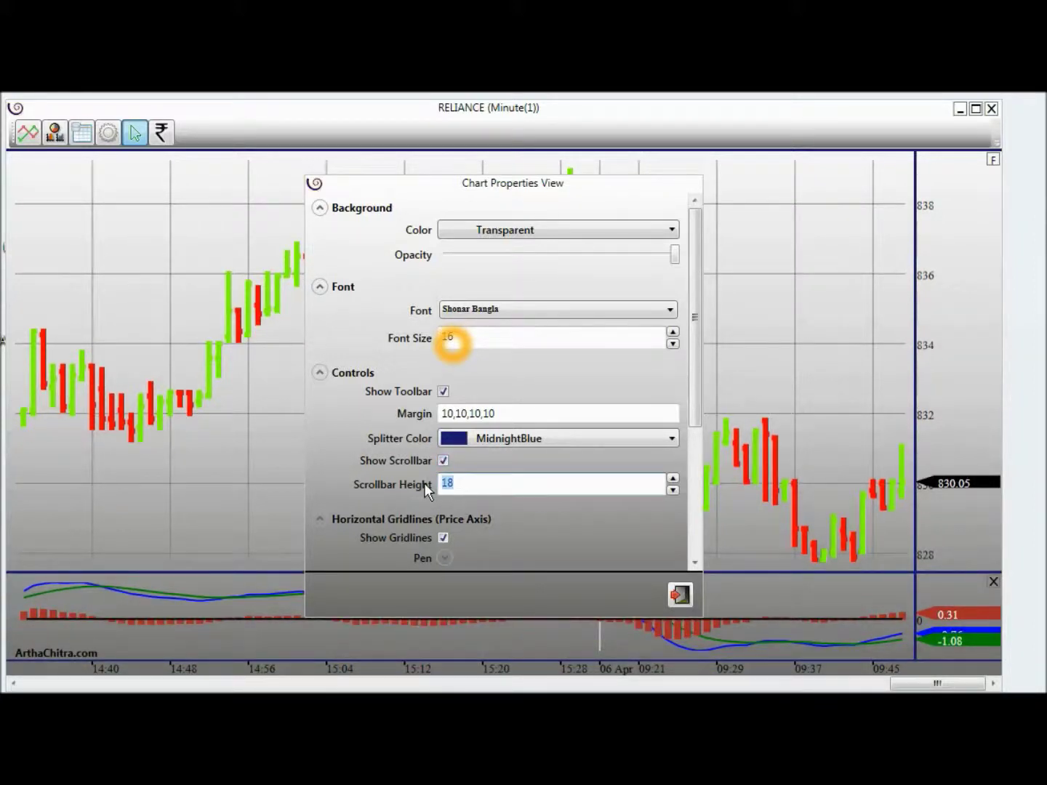
{"action": "type", "text": "50"}
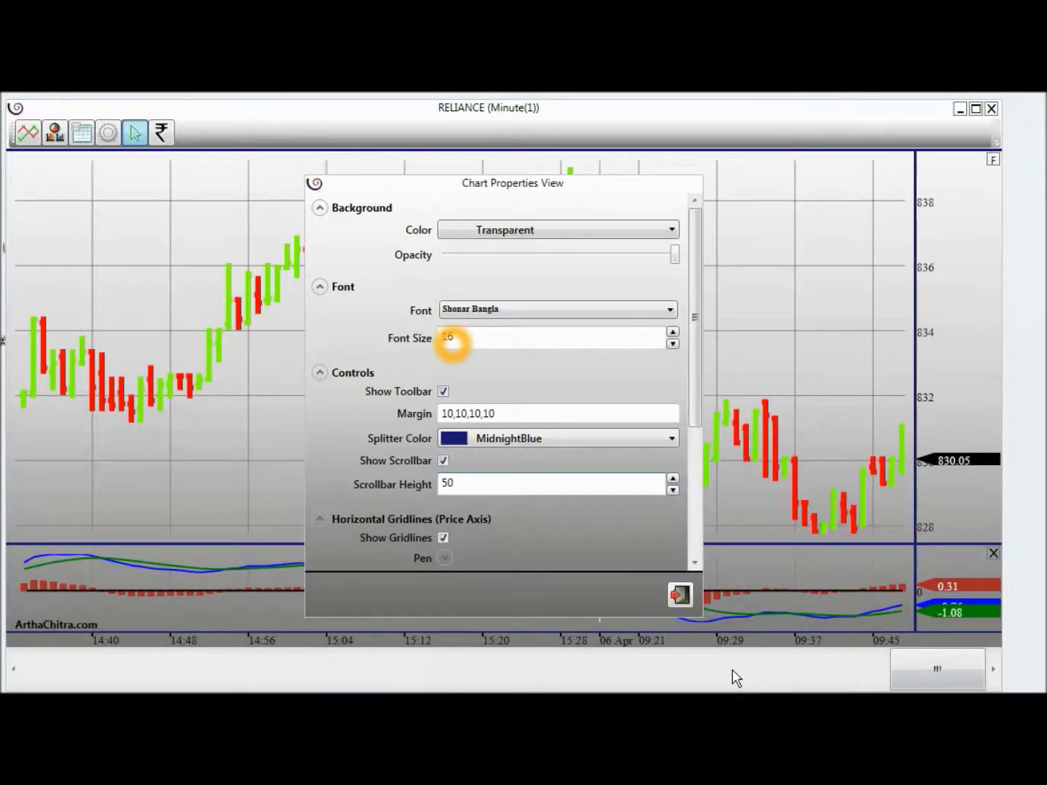
{"action": "left_click", "coordinate": [680, 595]}
{"action": "left_click_drag", "start_coordinate": [933, 674], "coordinate": [976, 664]}
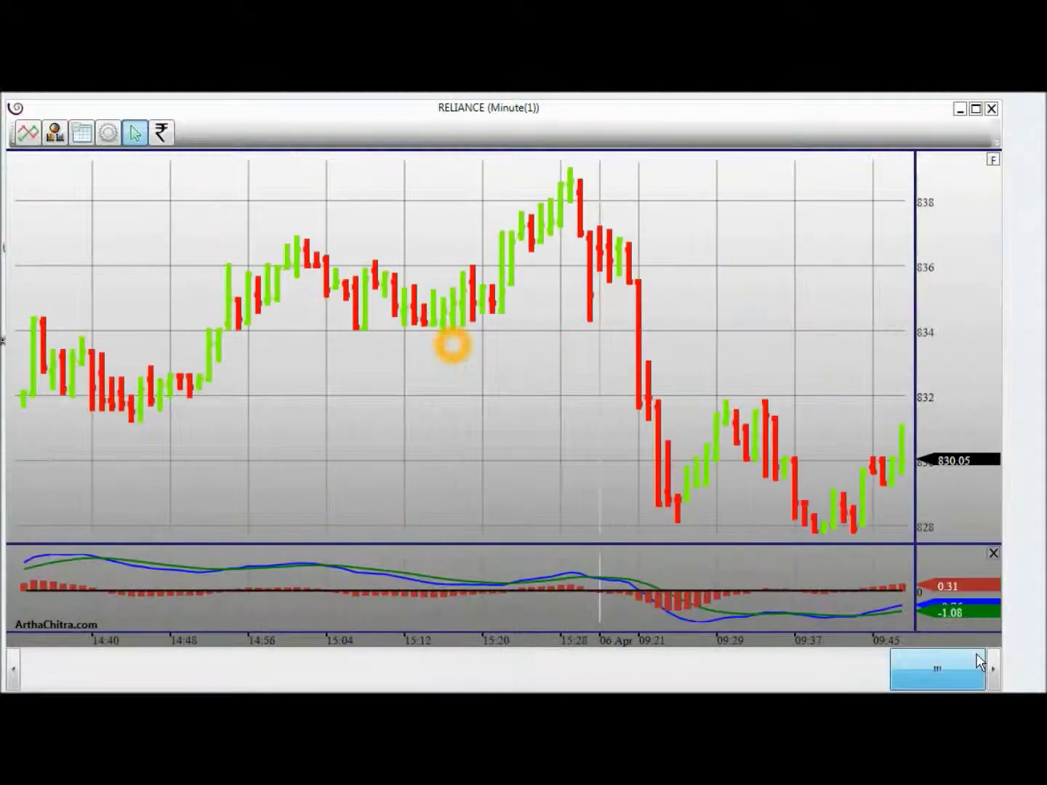
Step: Reopen the chart properties and set the scrollbar height to 18
{"action": "right_click", "coordinate": [469, 407]}
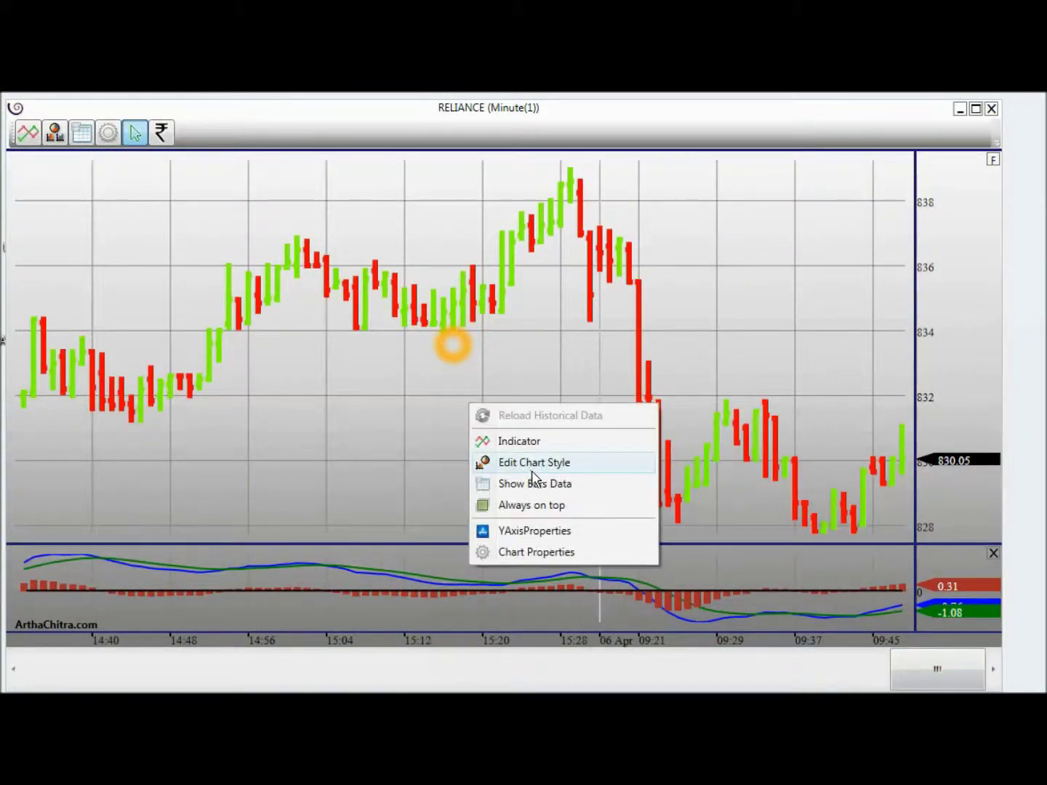
{"action": "left_click", "coordinate": [545, 552]}
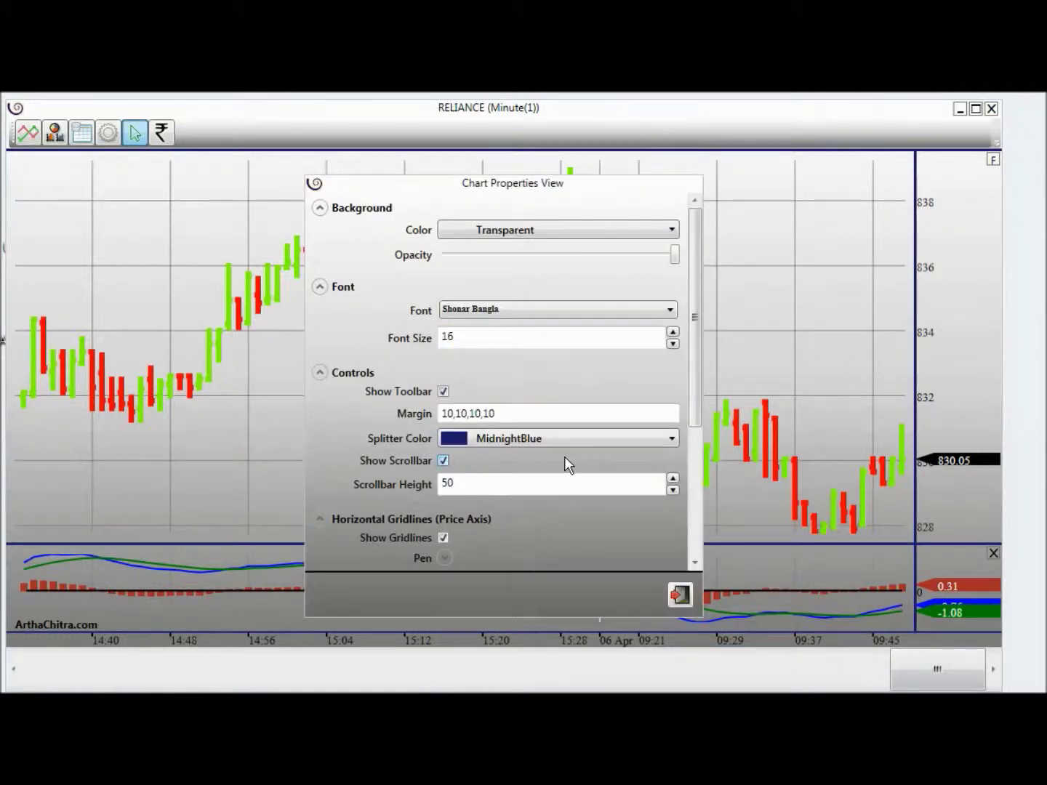
{"action": "left_click", "coordinate": [494, 484]}
{"action": "double_click", "coordinate": [495, 484]}
{"action": "type", "text": "18"}
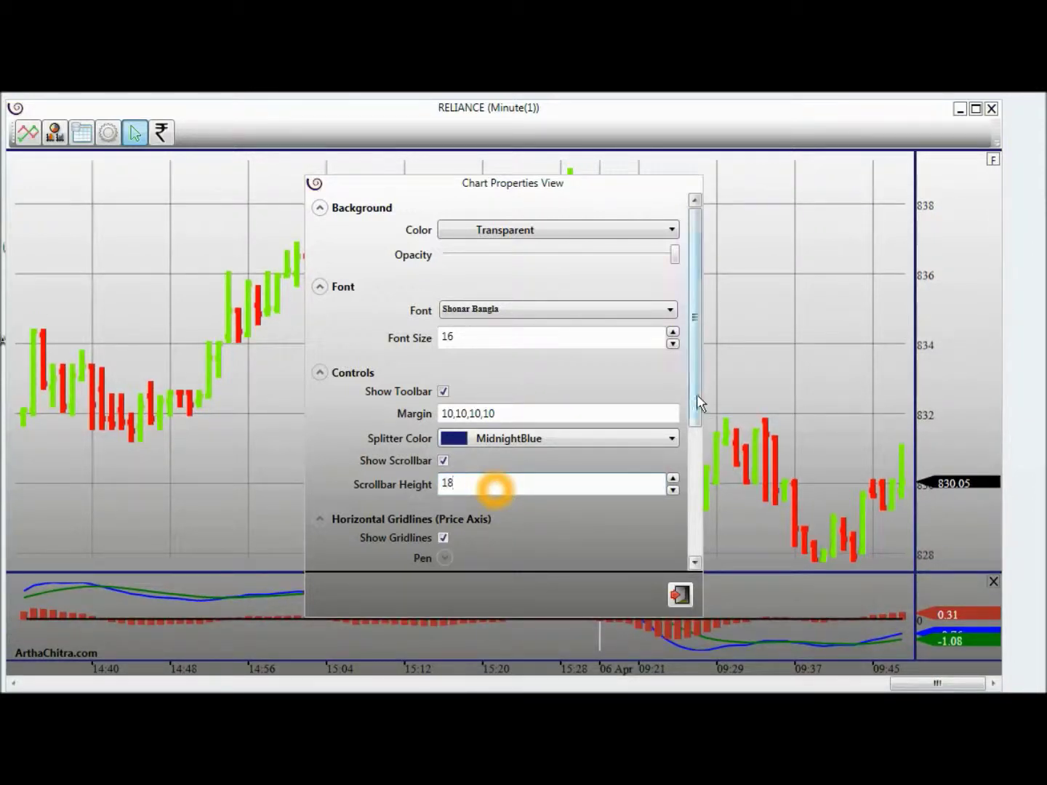
Step: Expand the pen settings of the horizontal price-axis gridlines and set their thickness to 4
{"action": "scroll", "coordinate": [696, 410], "scroll_direction": "down", "scroll_amount": 3}
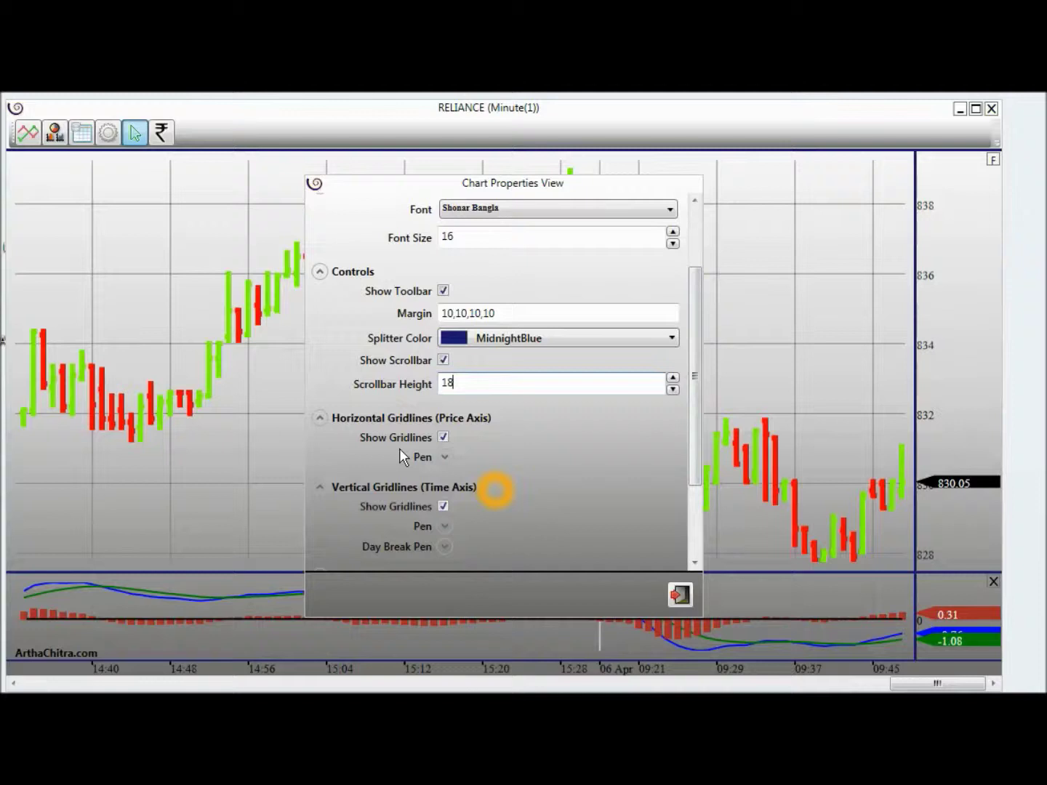
{"action": "left_click", "coordinate": [444, 457]}
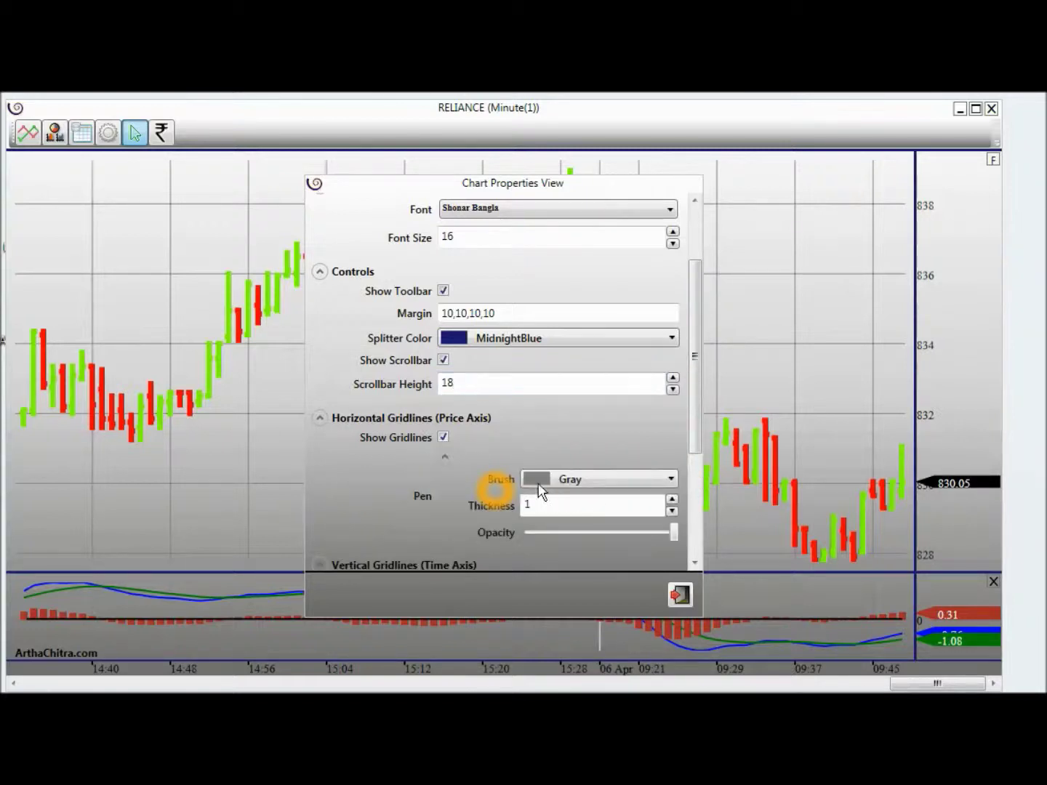
{"action": "left_click_drag", "start_coordinate": [696, 430], "coordinate": [699, 473]}
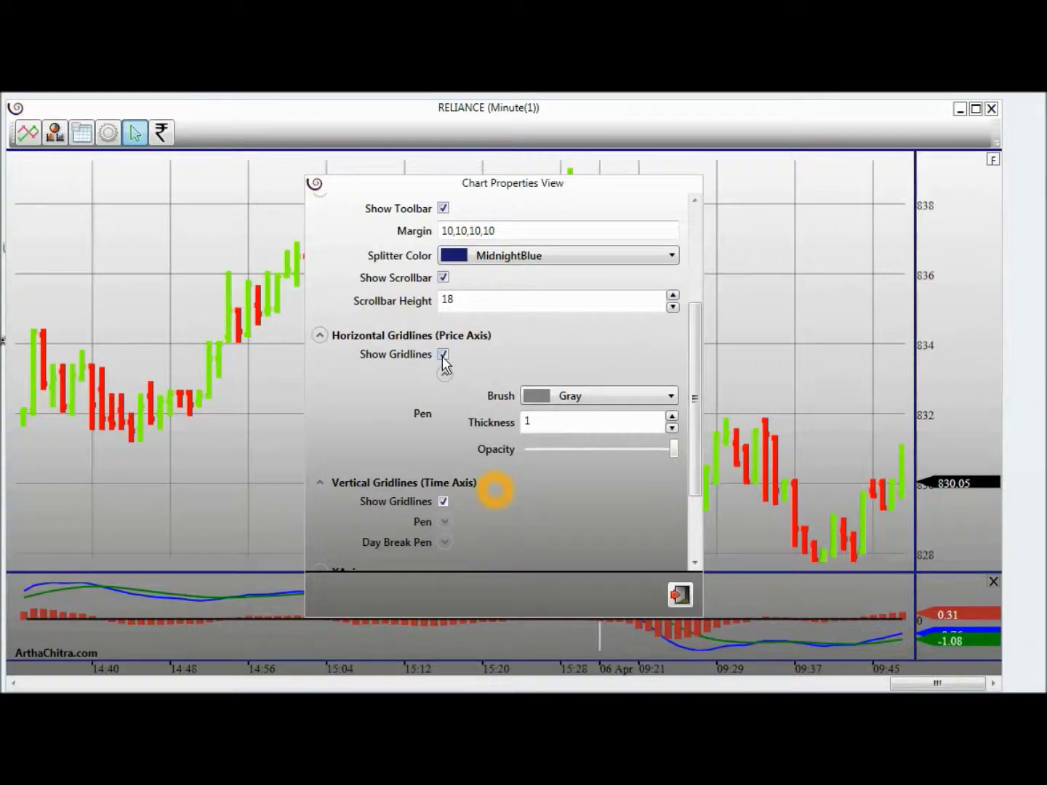
{"action": "left_click", "coordinate": [544, 425]}
{"action": "type", "text": "4"}
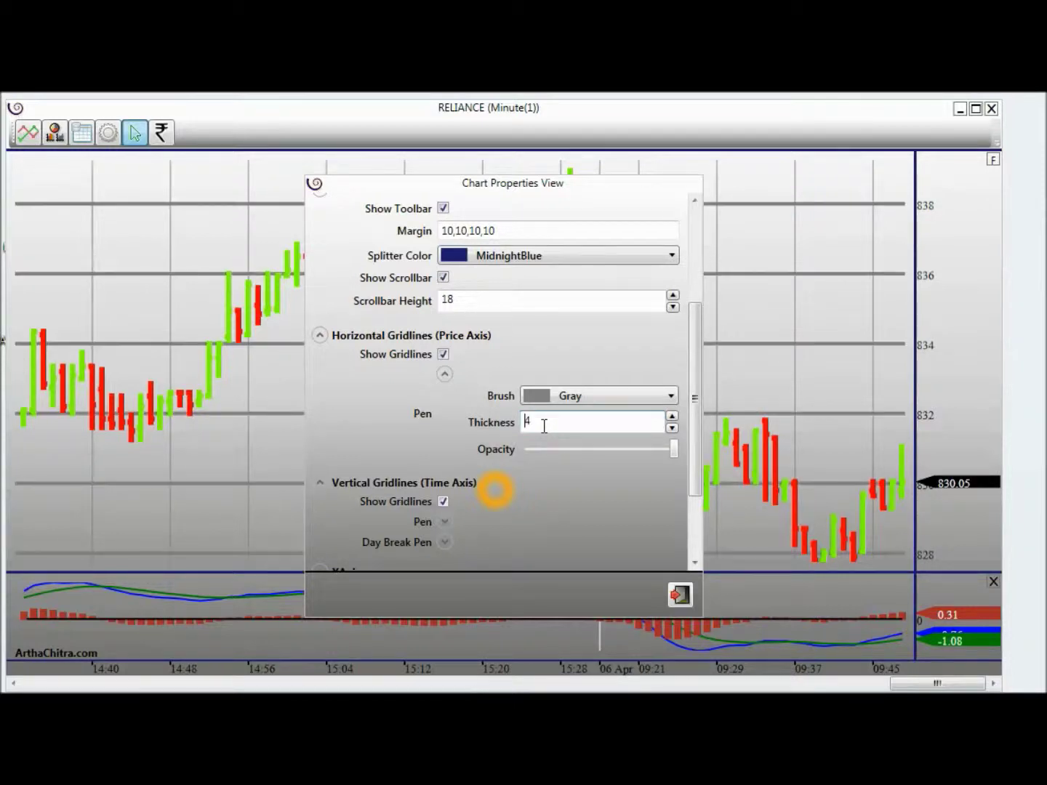
Step: Set the brush of the horizontal price-axis gridlines to HotPink and close the chart properties
{"action": "left_click", "coordinate": [571, 395]}
{"action": "left_click", "coordinate": [579, 471]}
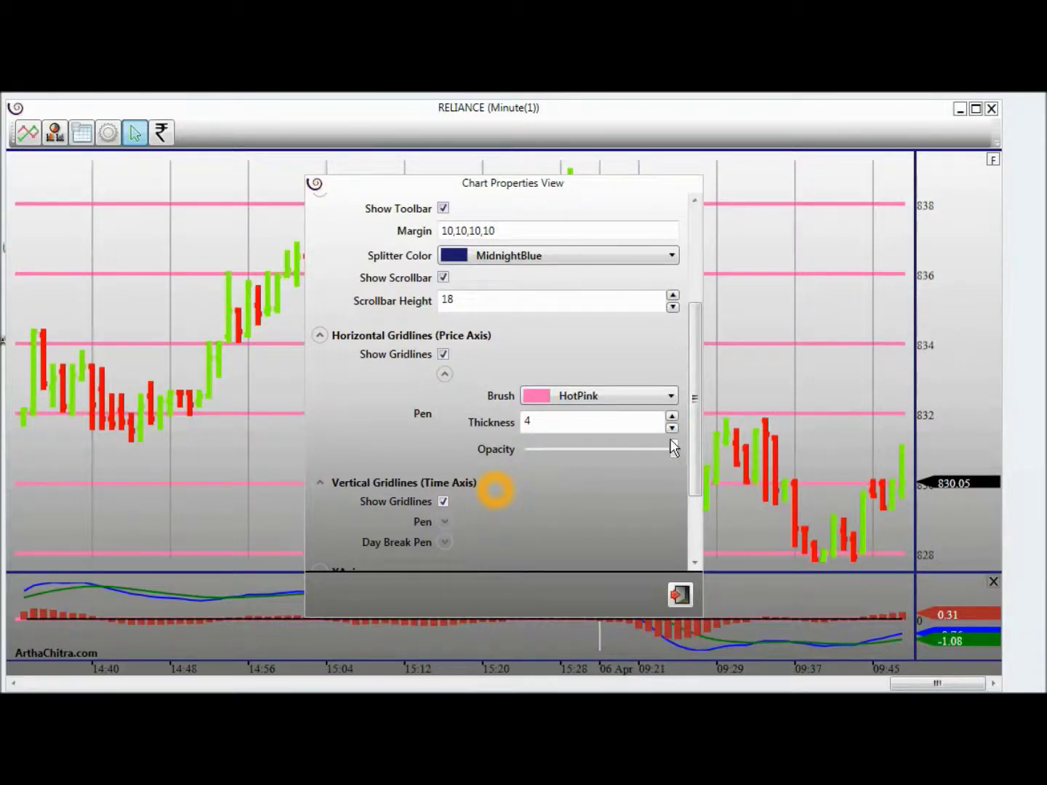
{"action": "left_click_drag", "start_coordinate": [695, 444], "coordinate": [725, 334]}
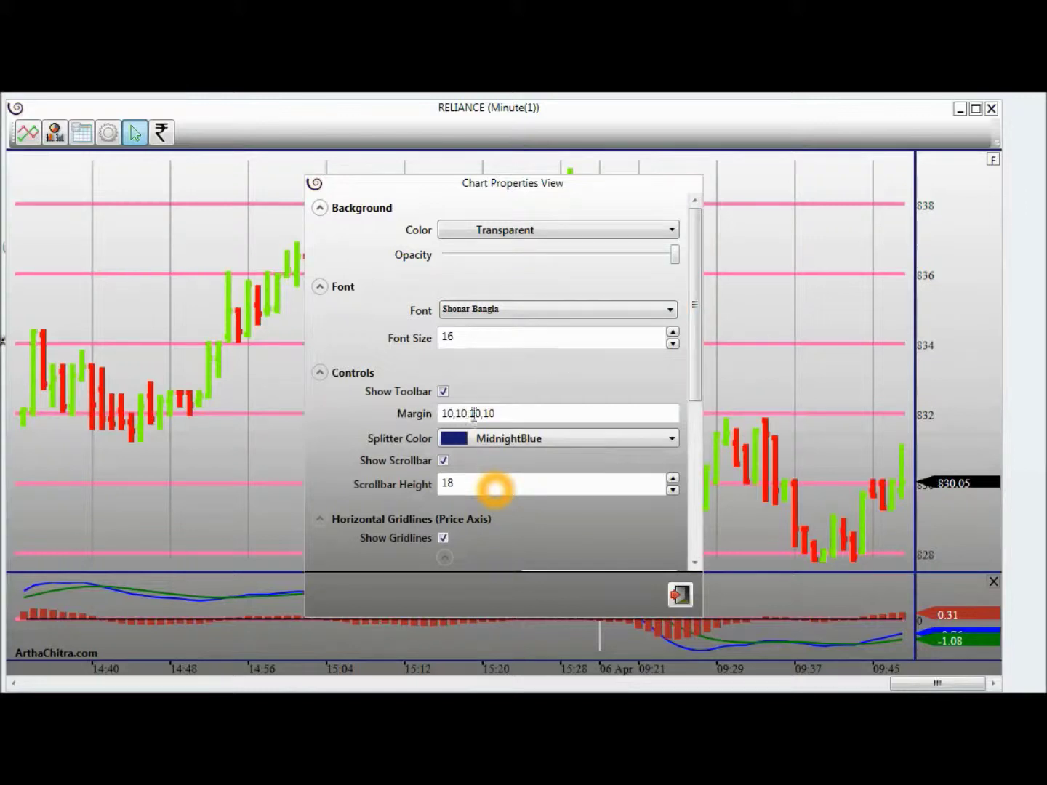
{"action": "left_click", "coordinate": [682, 598]}
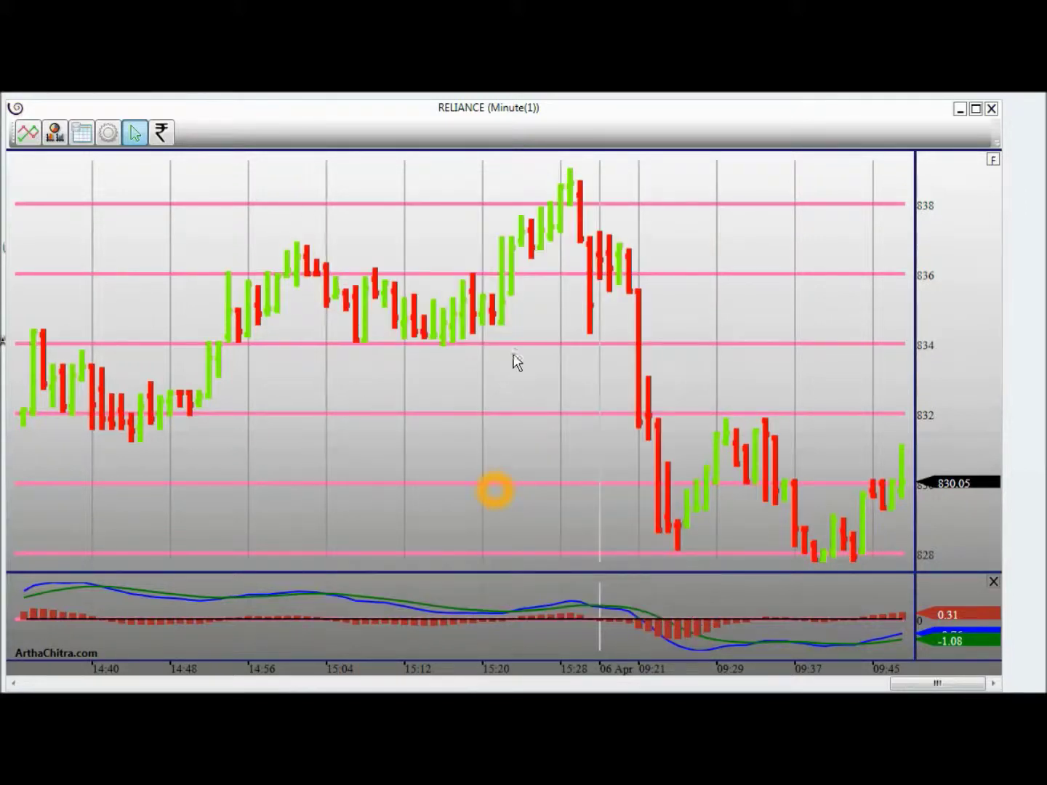
Step: Open the Y-axis properties and switch the scale type to Automatic and back to Fixed
{"action": "right_click", "coordinate": [514, 350]}
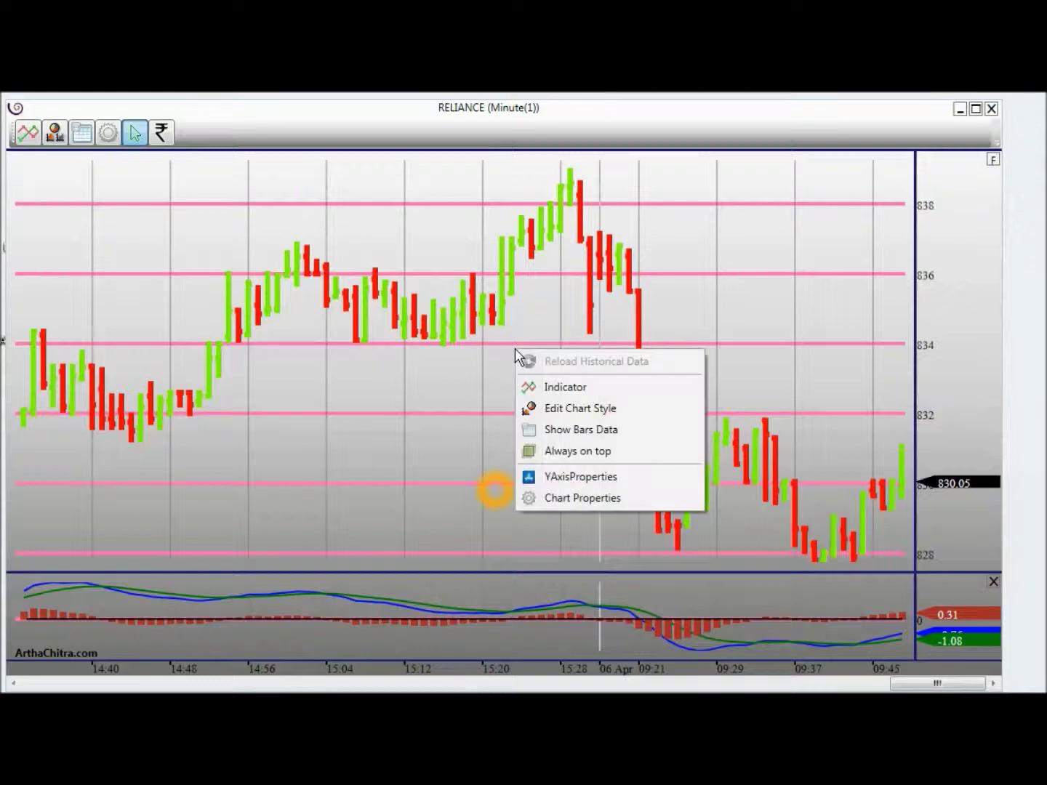
{"action": "left_click", "coordinate": [579, 481]}
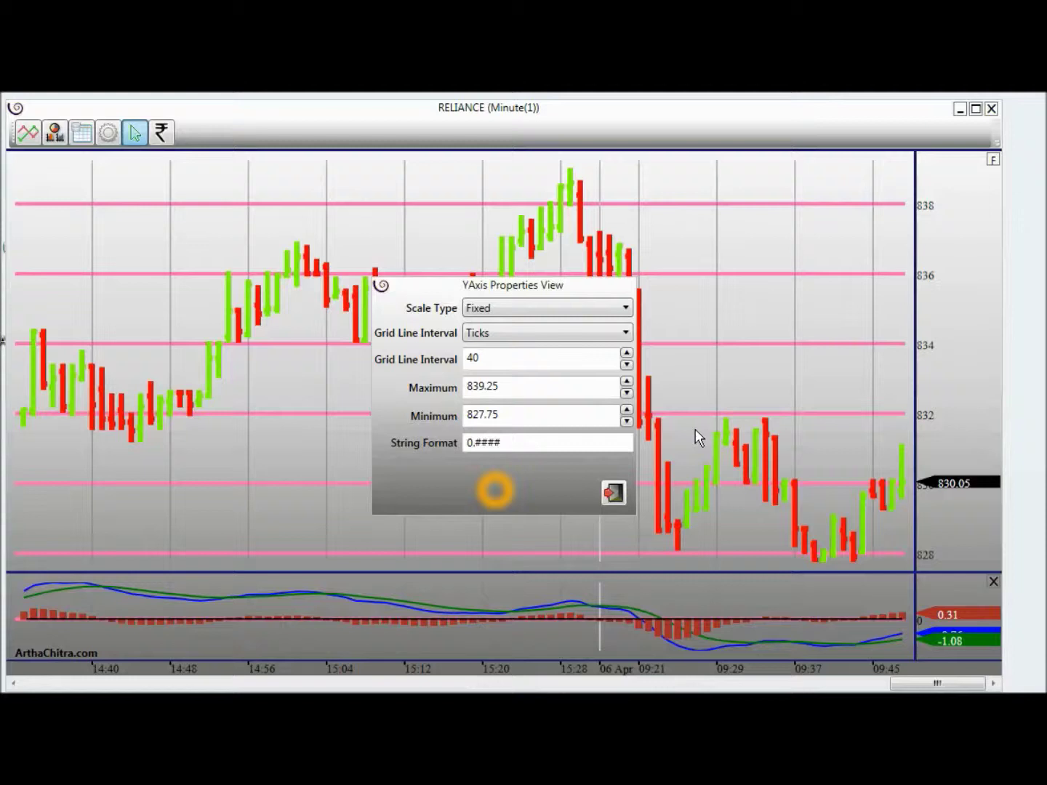
{"action": "left_click_drag", "start_coordinate": [513, 291], "coordinate": [532, 252]}
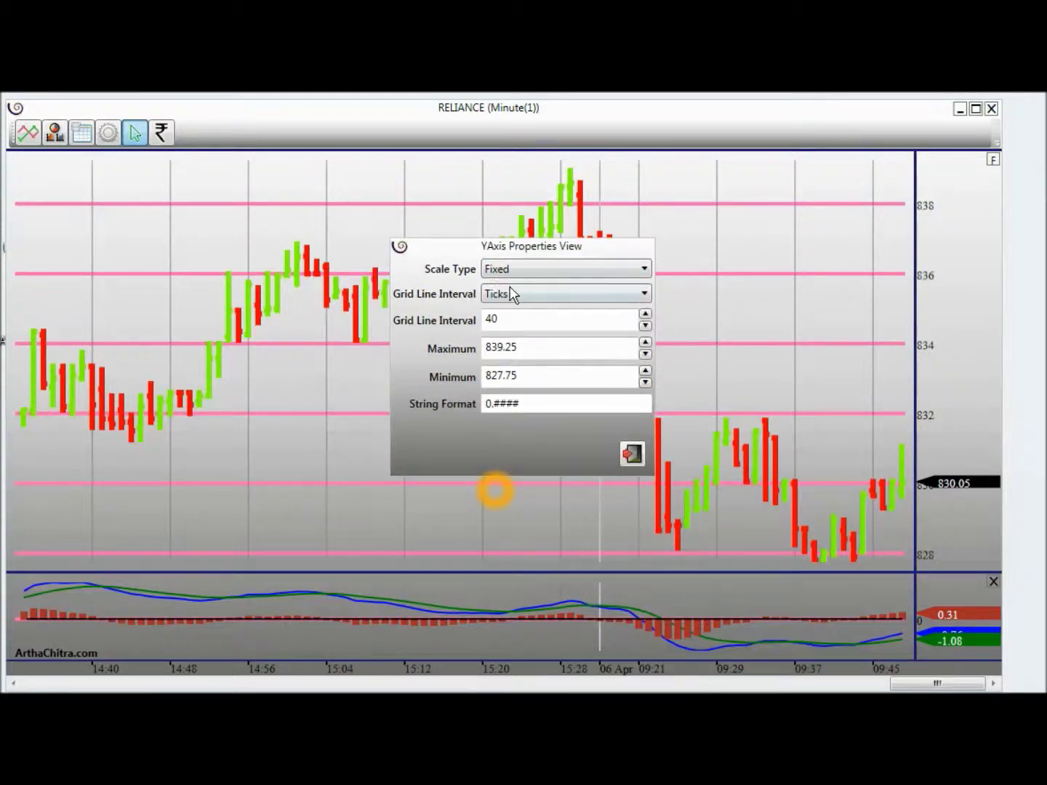
{"action": "left_click", "coordinate": [506, 270]}
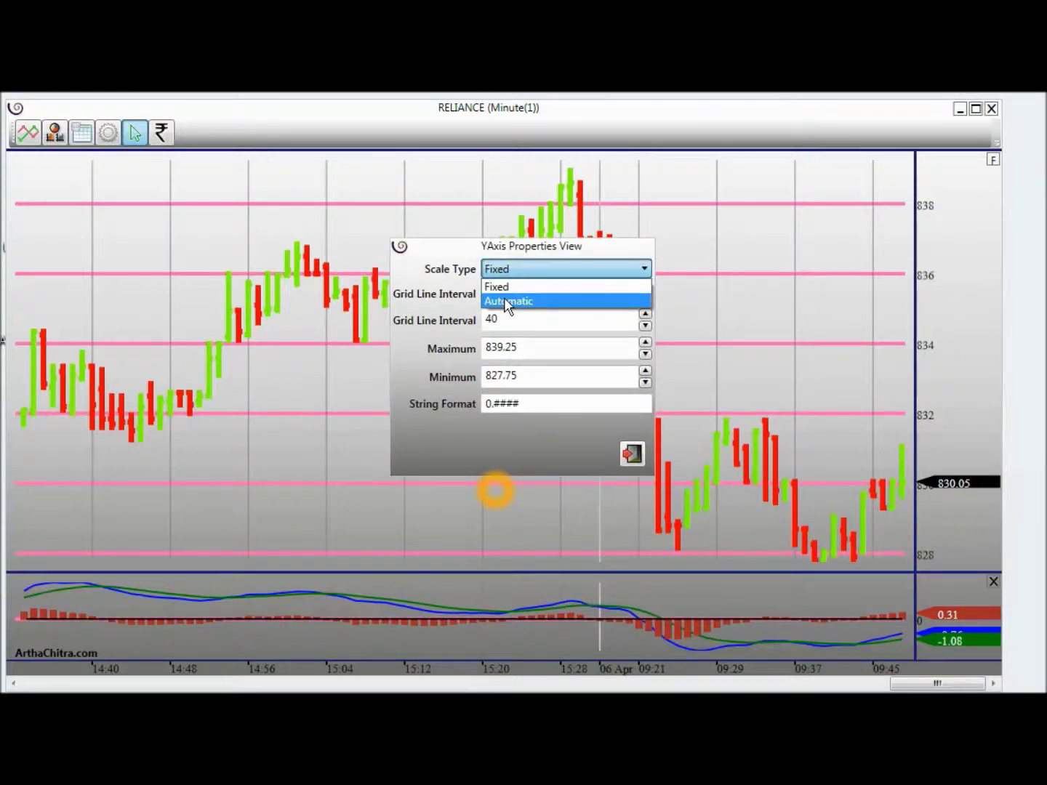
{"action": "left_click", "coordinate": [504, 299]}
{"action": "left_click", "coordinate": [512, 269]}
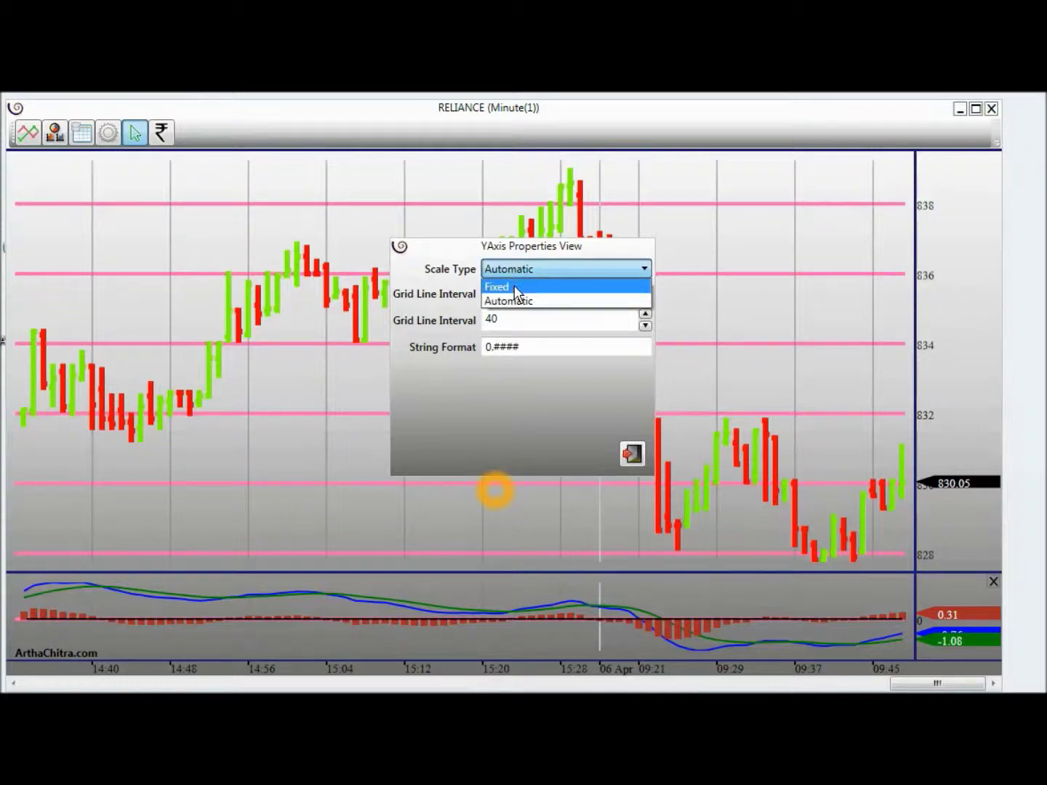
{"action": "left_click", "coordinate": [514, 287]}
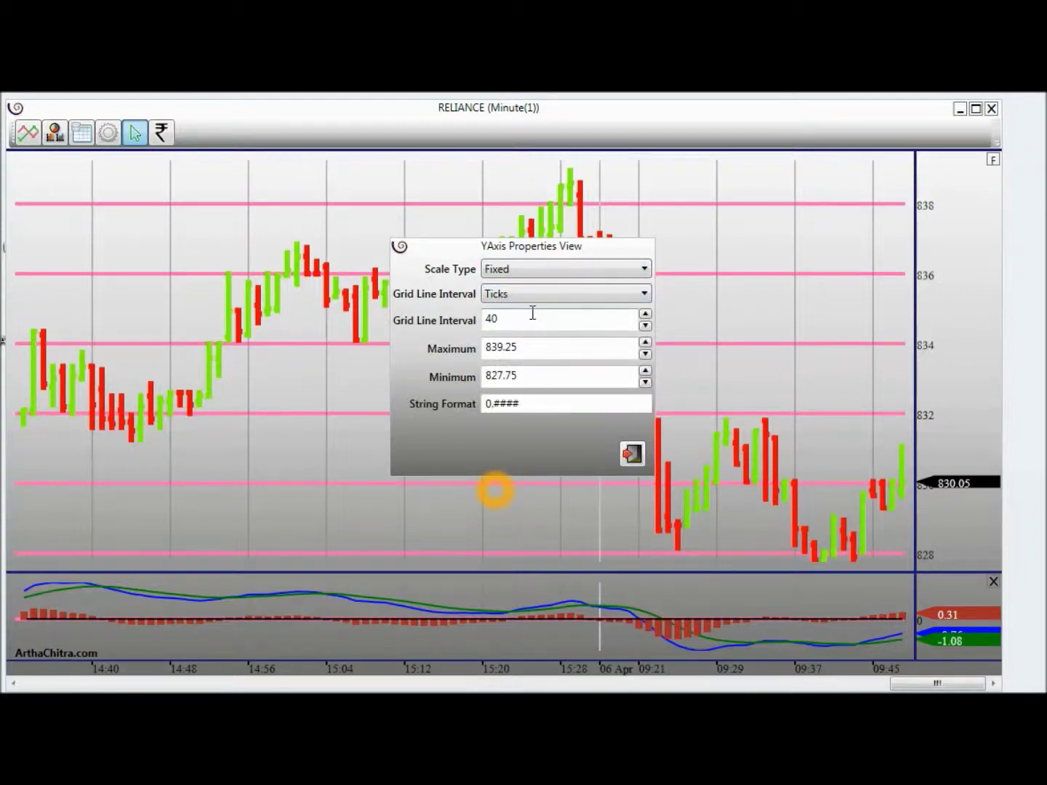
Step: Reduce the Y-axis grid line interval so a gridline falls at every whole price point, and close the Y-axis properties
{"action": "double_click", "coordinate": [506, 324]}
{"action": "type", "text": "2"}
{"action": "left_click", "coordinate": [498, 297]}
{"action": "left_click", "coordinate": [426, 320]}
{"action": "left_click", "coordinate": [625, 455]}
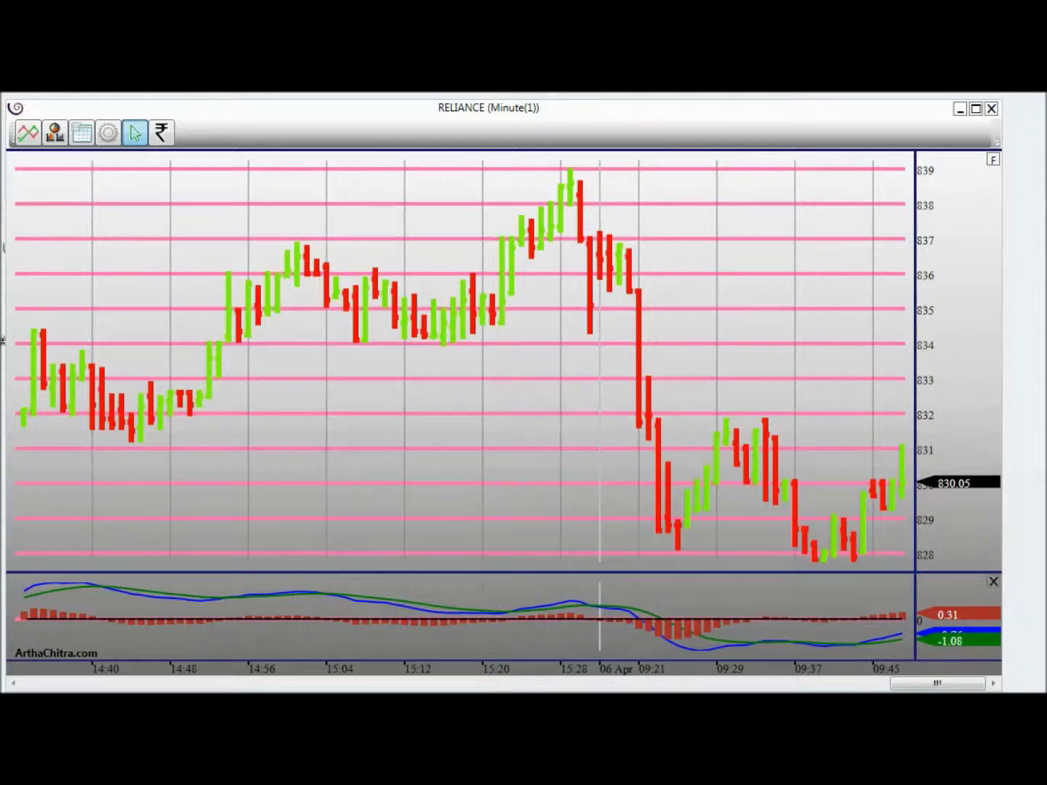
Step: In the chart properties, set the horizontal price-axis gridline pen's brush to Gray and its thickness to 3
{"action": "right_click", "coordinate": [310, 331]}
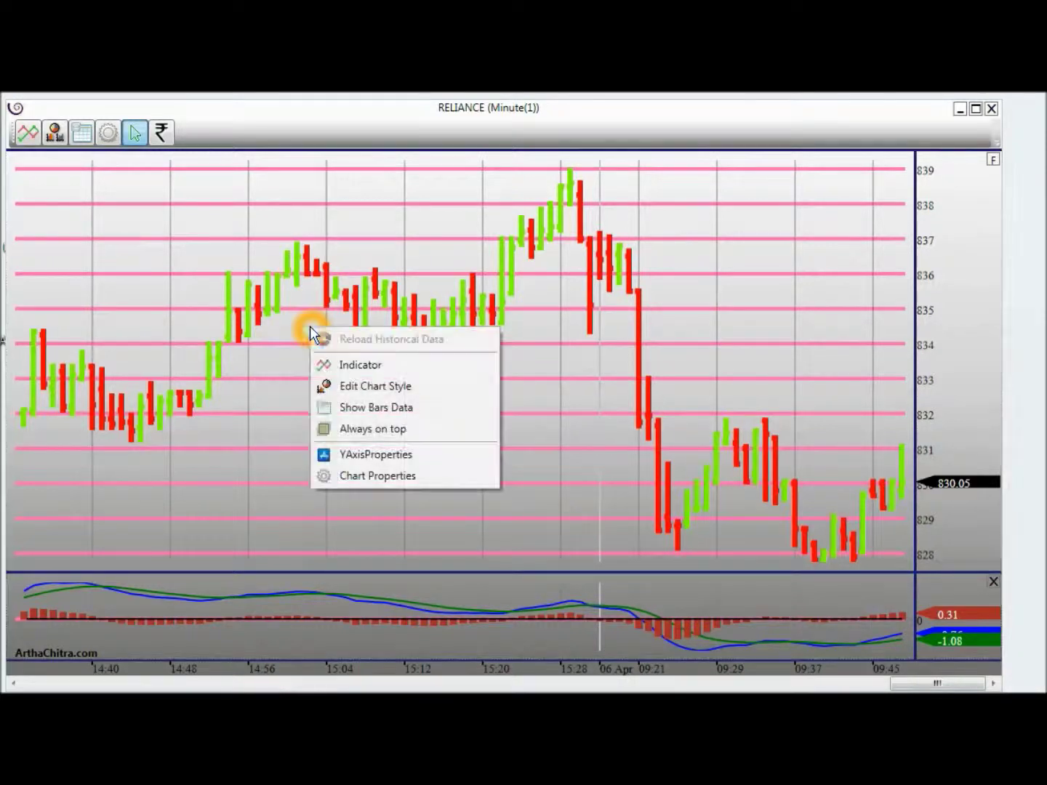
{"action": "left_click", "coordinate": [356, 477]}
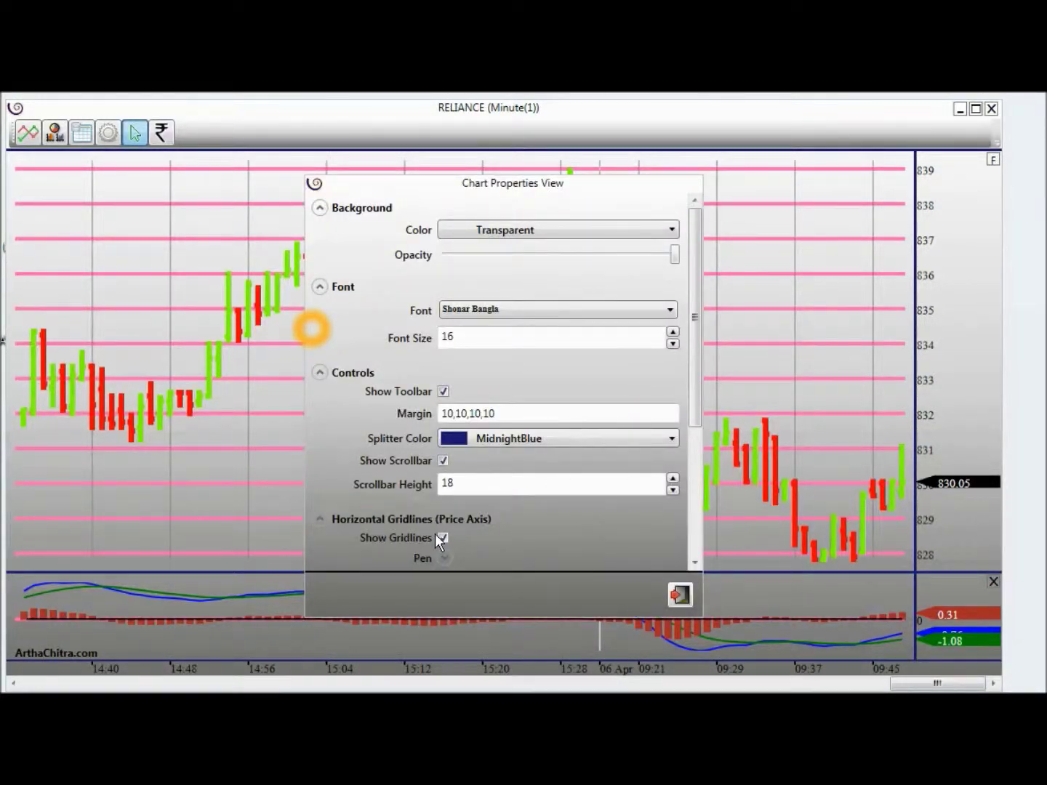
{"action": "left_click", "coordinate": [697, 535]}
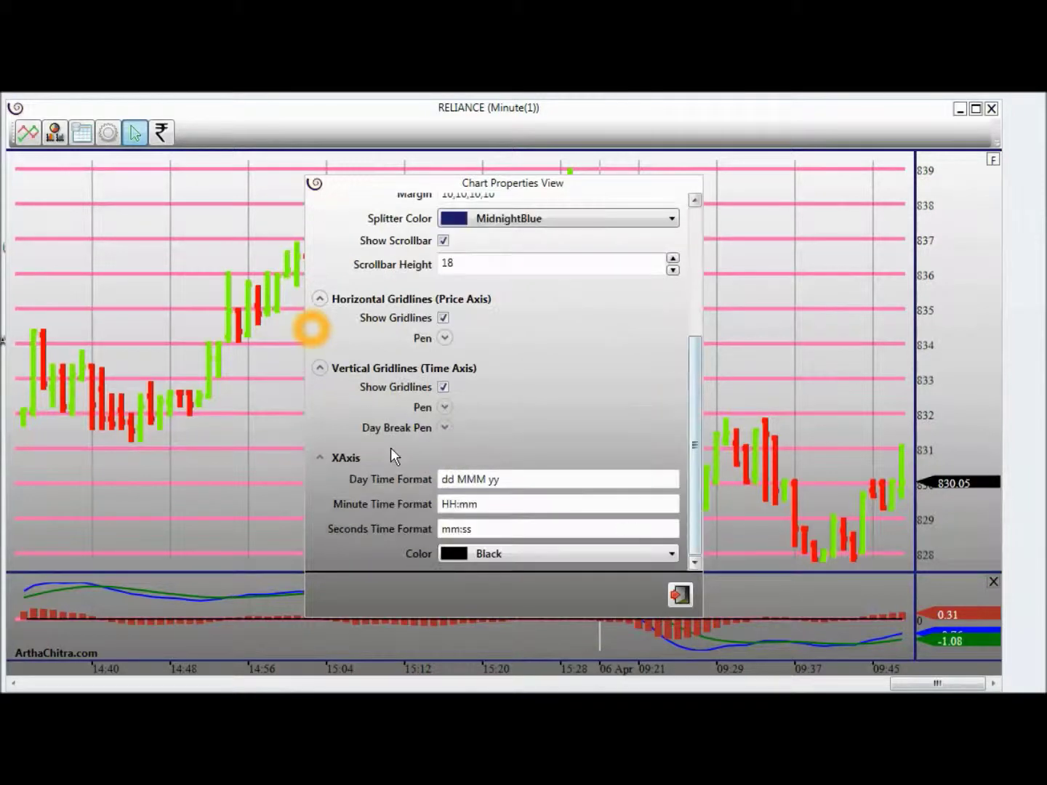
{"action": "left_click", "coordinate": [444, 337]}
{"action": "left_click", "coordinate": [579, 357]}
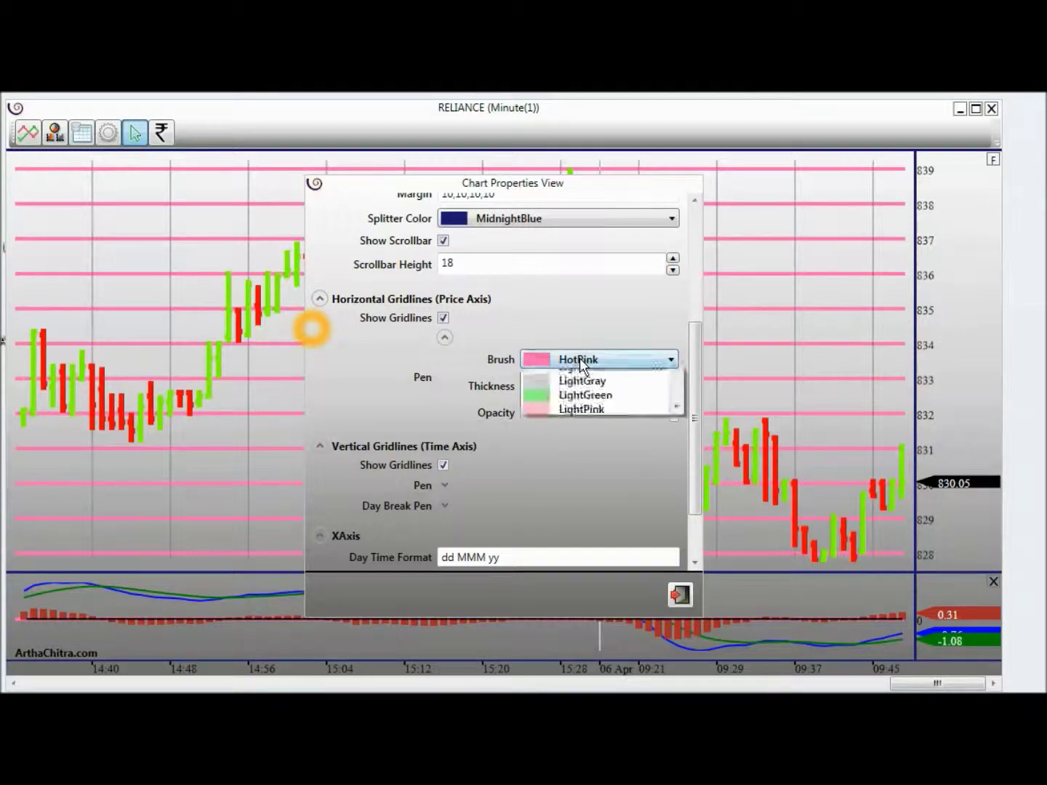
{"action": "scroll", "coordinate": [578, 459], "scroll_direction": "up", "scroll_amount": 2}
{"action": "scroll", "coordinate": [579, 460], "scroll_direction": "up", "scroll_amount": 1}
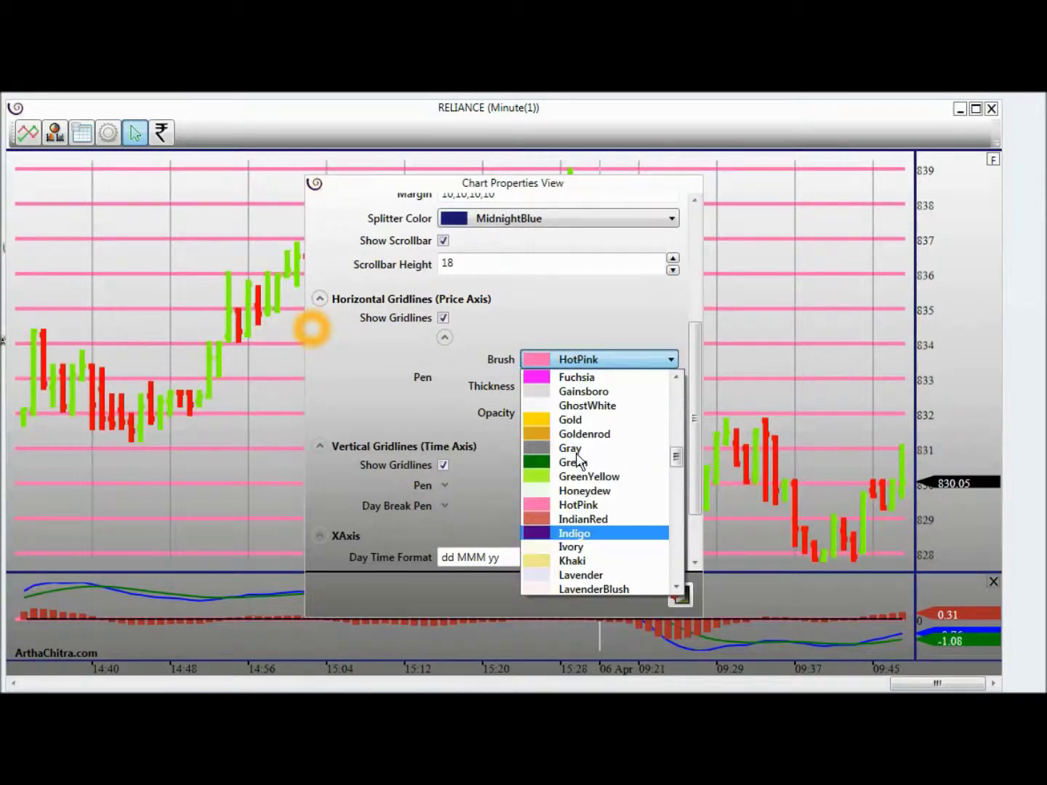
{"action": "left_click", "coordinate": [579, 449]}
{"action": "left_click", "coordinate": [557, 385]}
{"action": "scroll", "coordinate": [556, 392], "scroll_direction": "down", "scroll_amount": 1}
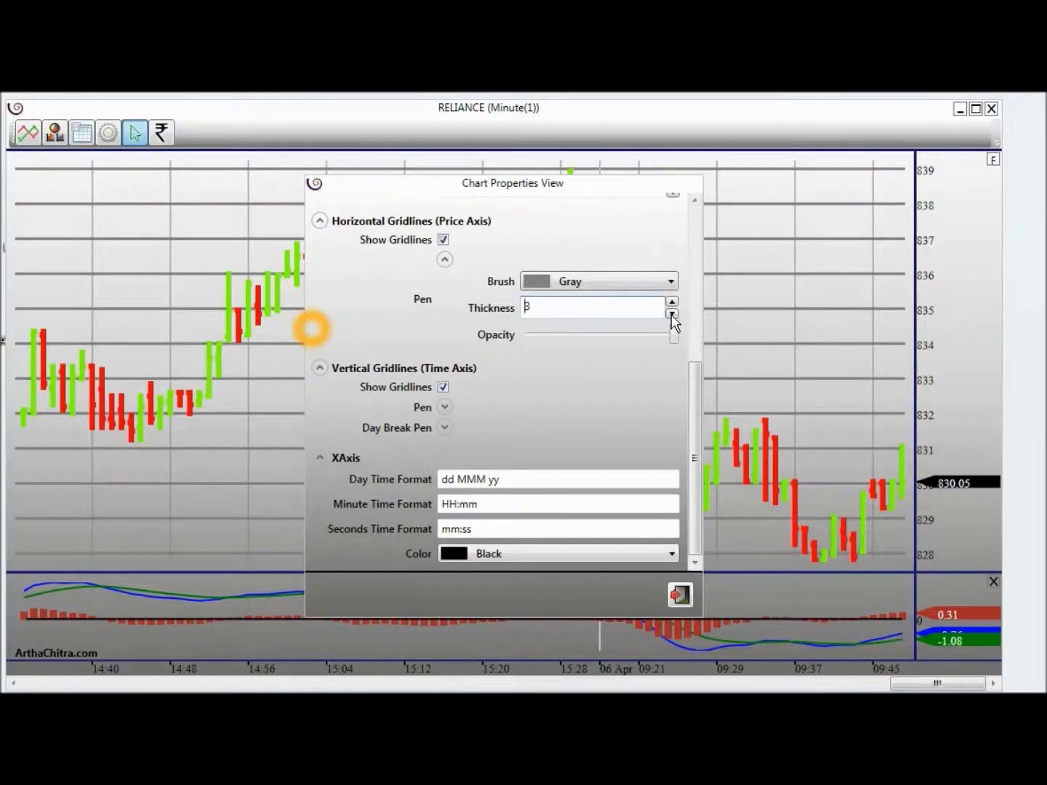
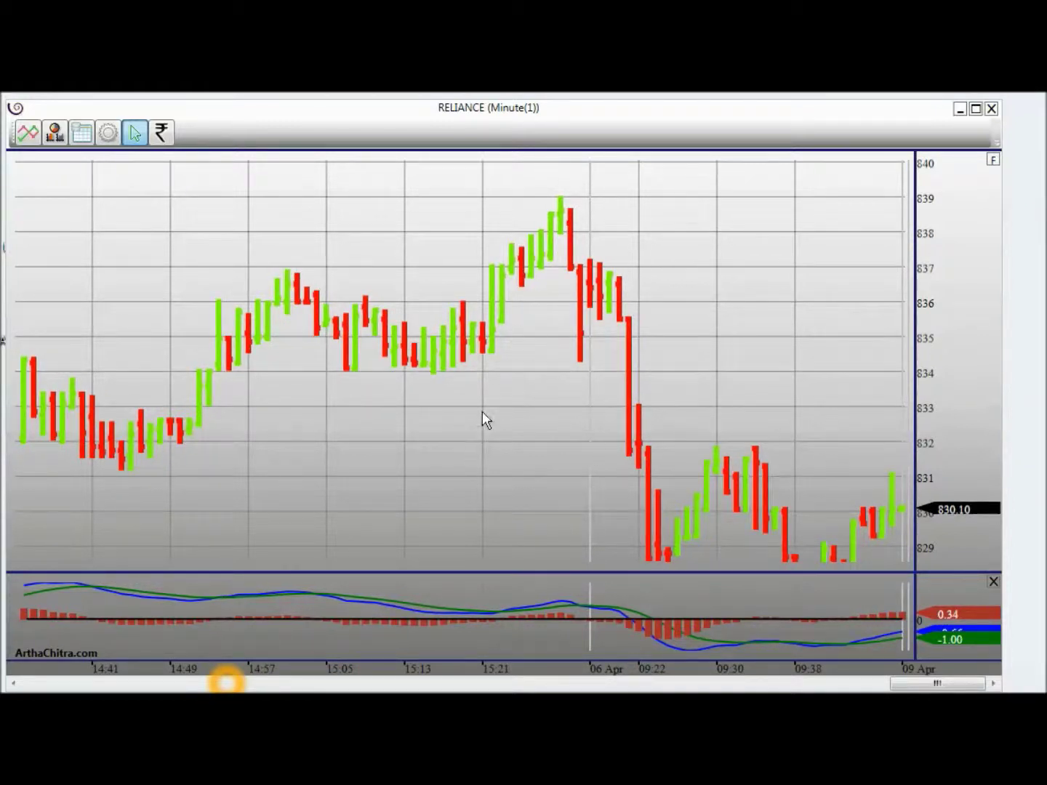
Step: Show the chart's trading controls and select the simulation account for orders
{"action": "left_click", "coordinate": [161, 135]}
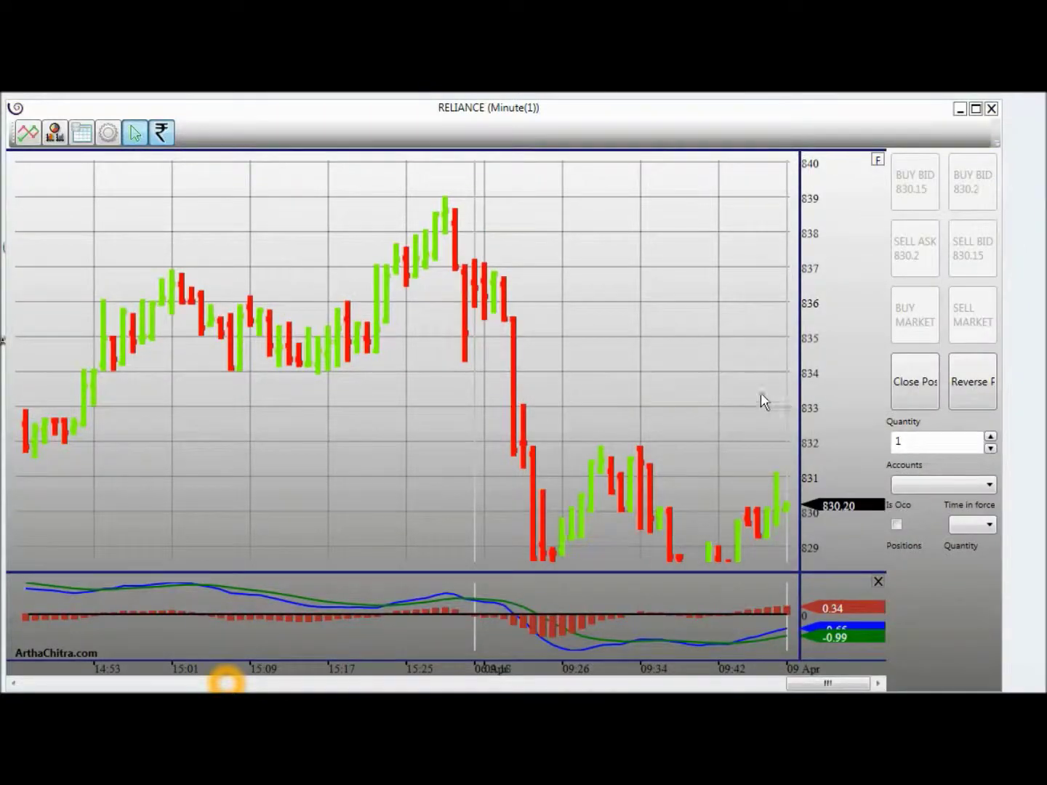
{"action": "left_click", "coordinate": [938, 486]}
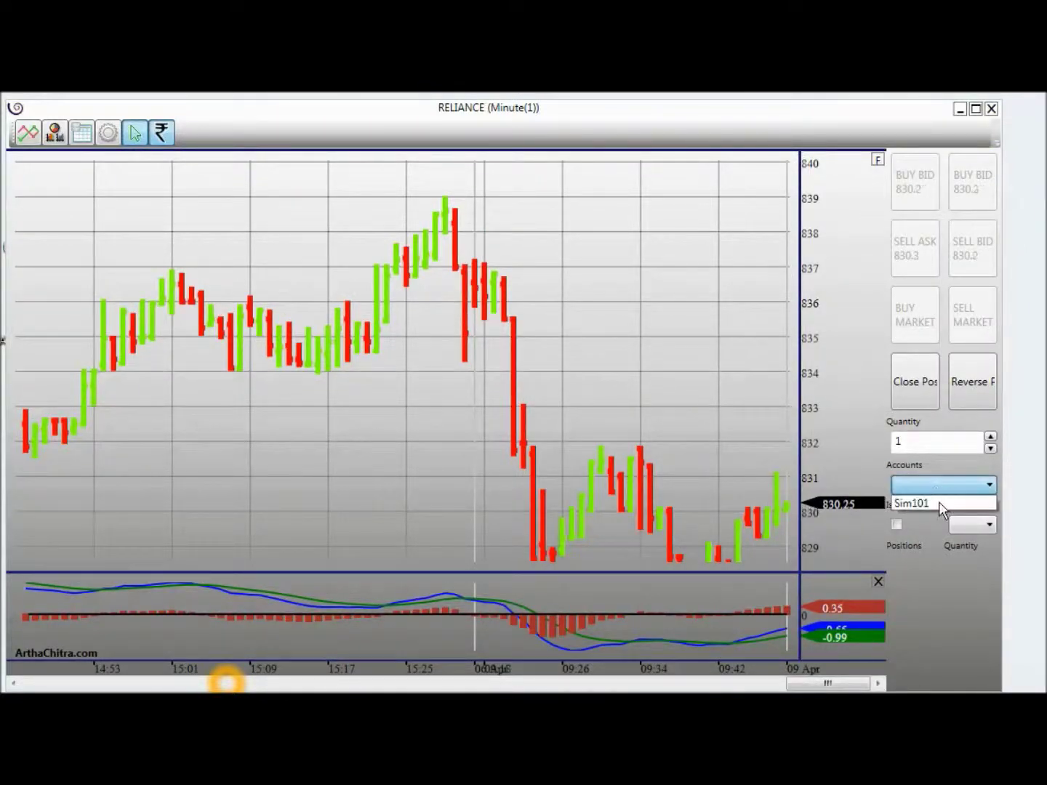
{"action": "left_click", "coordinate": [938, 504]}
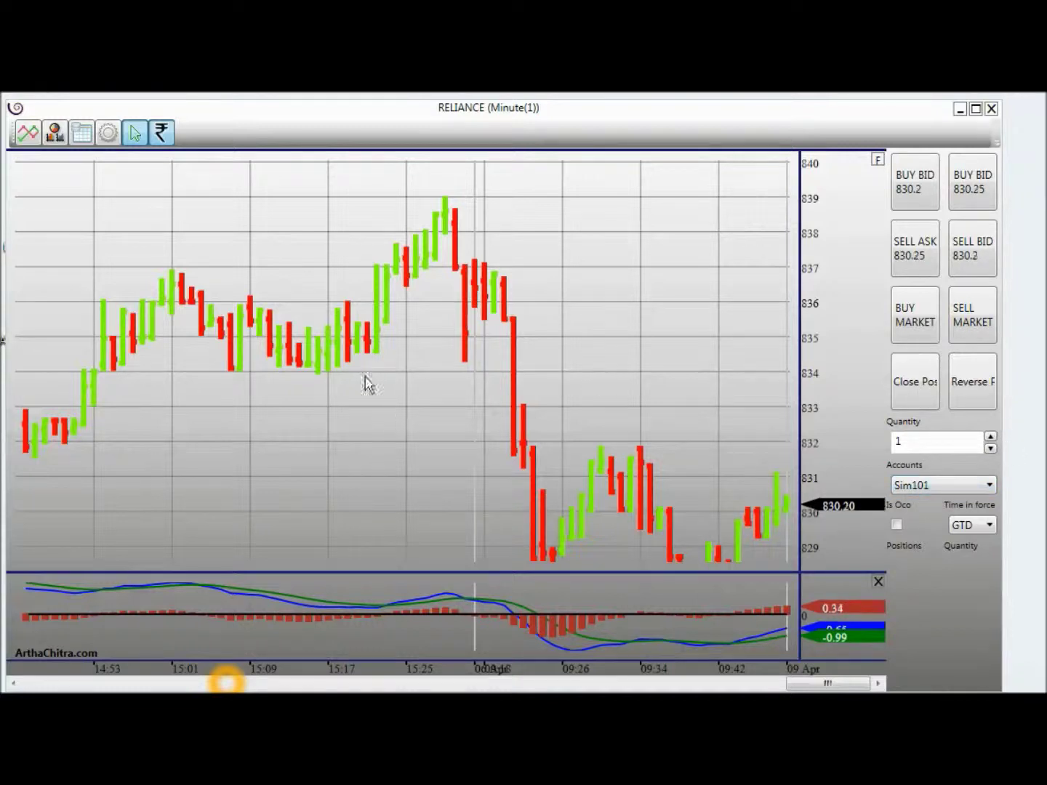
Step: Place a sell limit order for 1 RELIANCE share at 835.6 directly from the chart
{"action": "right_click", "coordinate": [535, 323]}
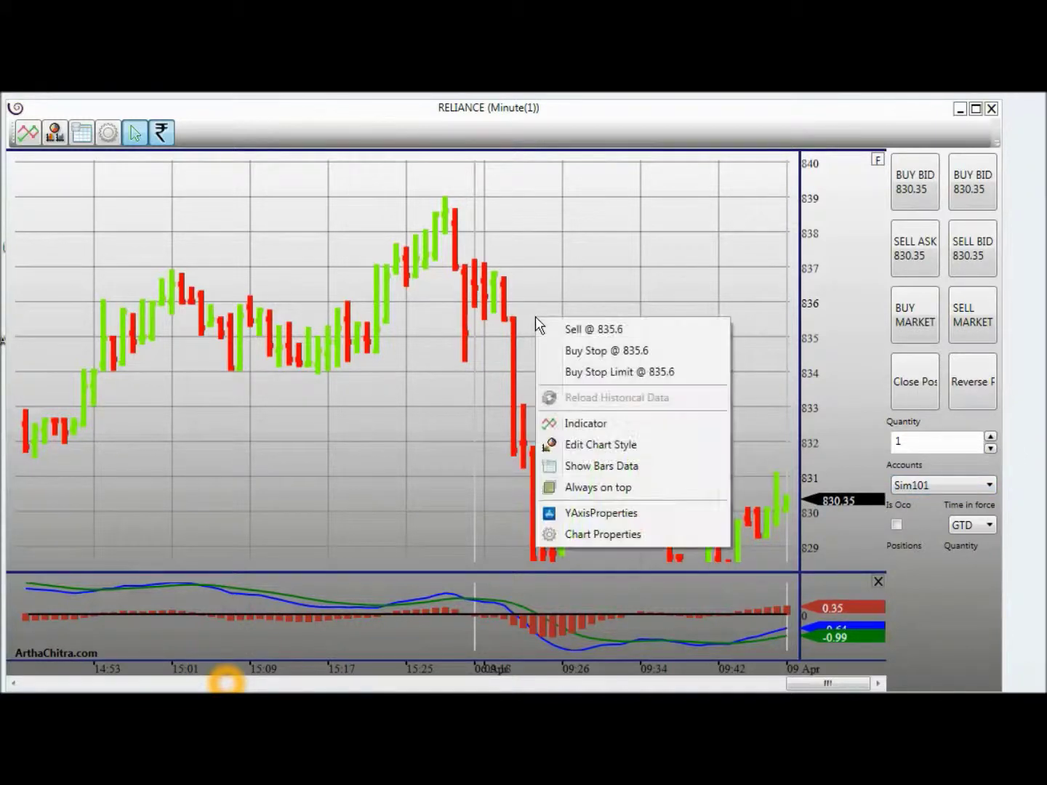
{"action": "left_click", "coordinate": [627, 328]}
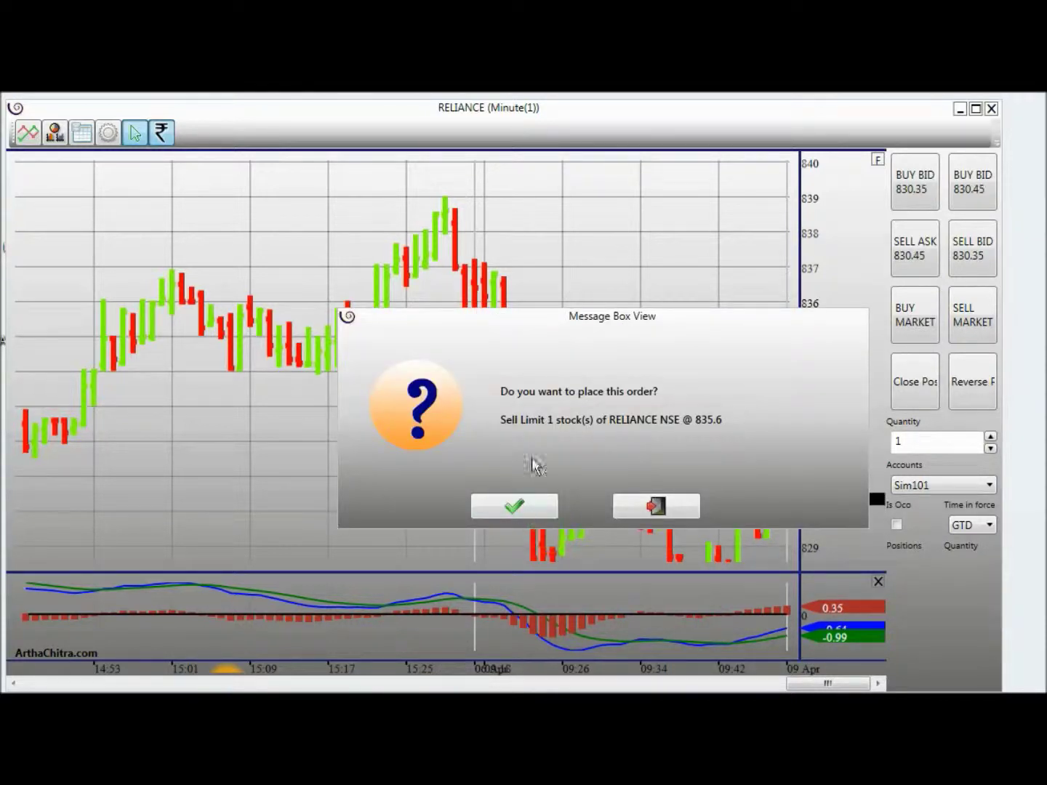
{"action": "left_click", "coordinate": [515, 501]}
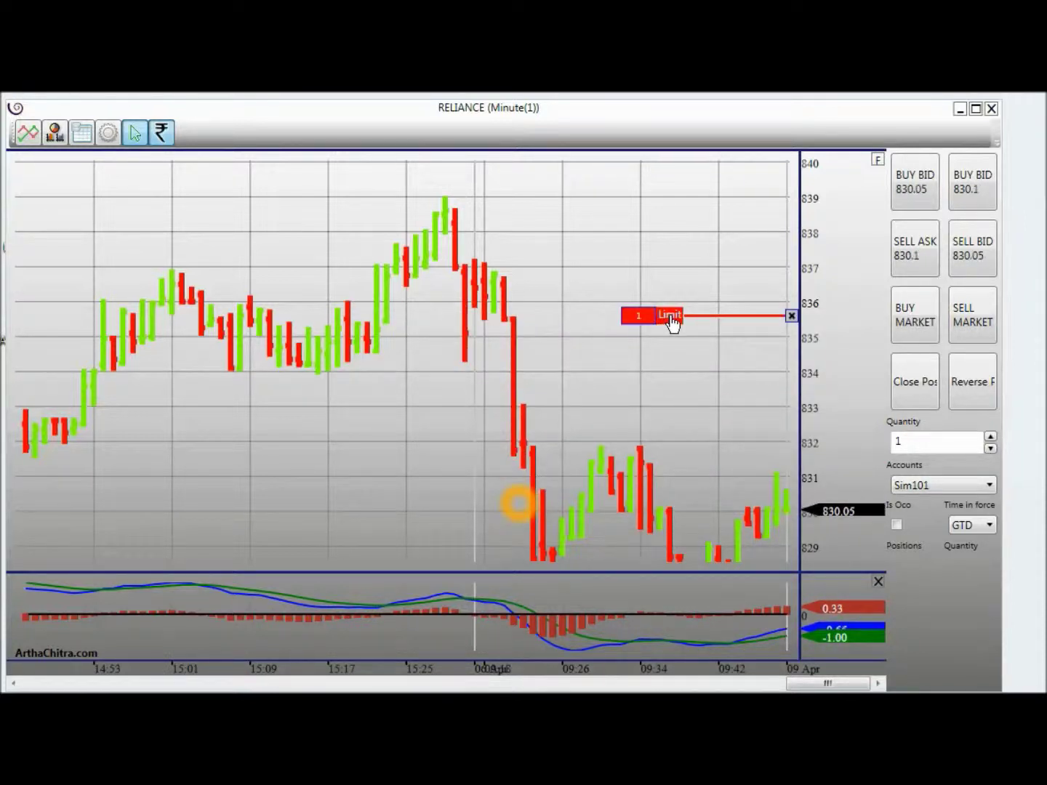
Step: Move the sell limit order on the chart to 834.5, and cancel the order
{"action": "left_click_drag", "start_coordinate": [672, 322], "coordinate": [670, 355]}
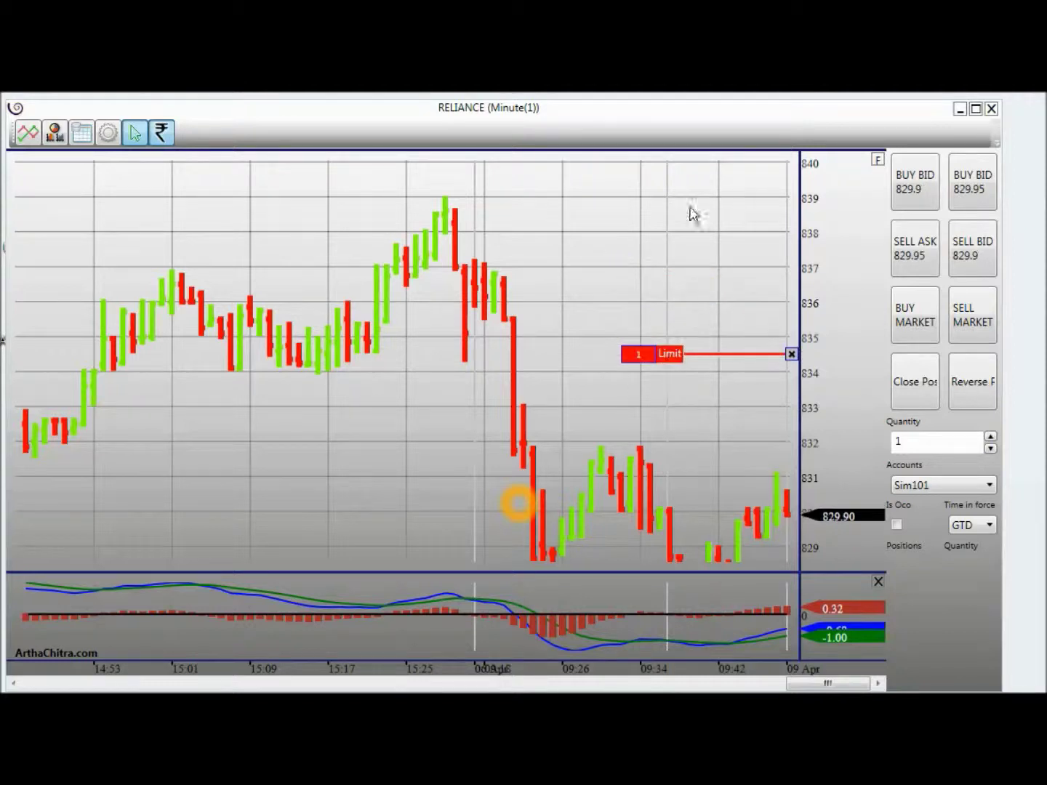
{"action": "left_click", "coordinate": [791, 355]}
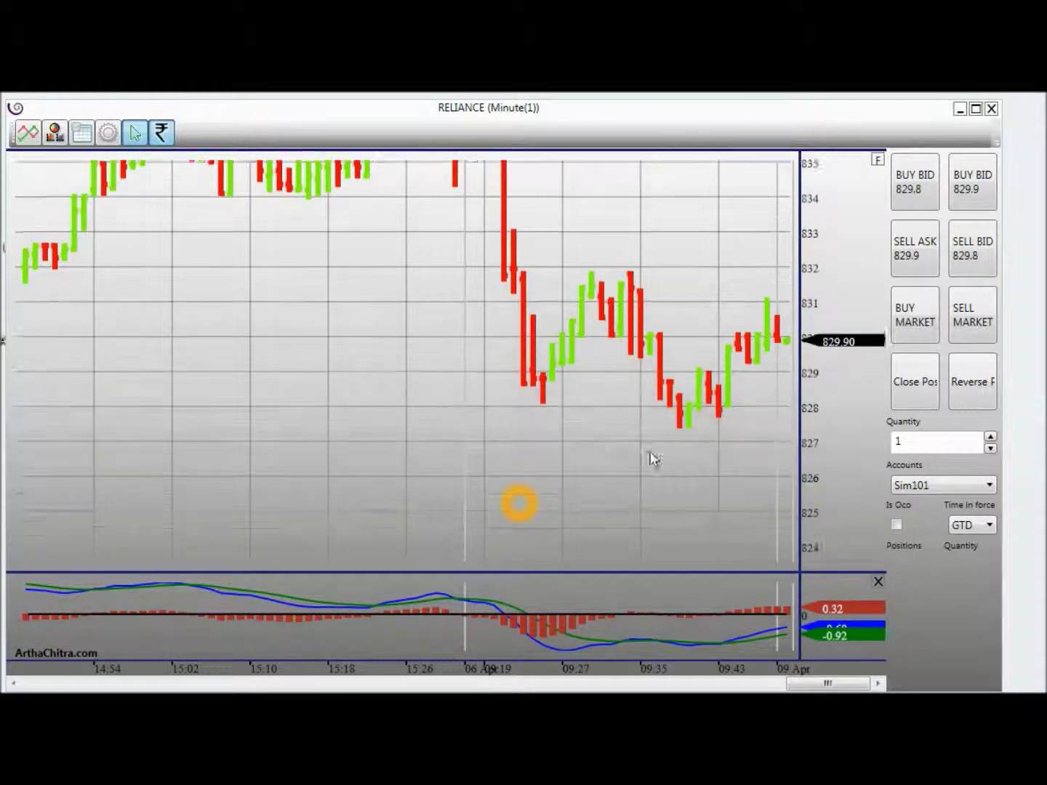
Step: Place a buy limit order for 1 RELIANCE share at 825.2, below the current price on the chart
{"action": "right_click", "coordinate": [585, 513]}
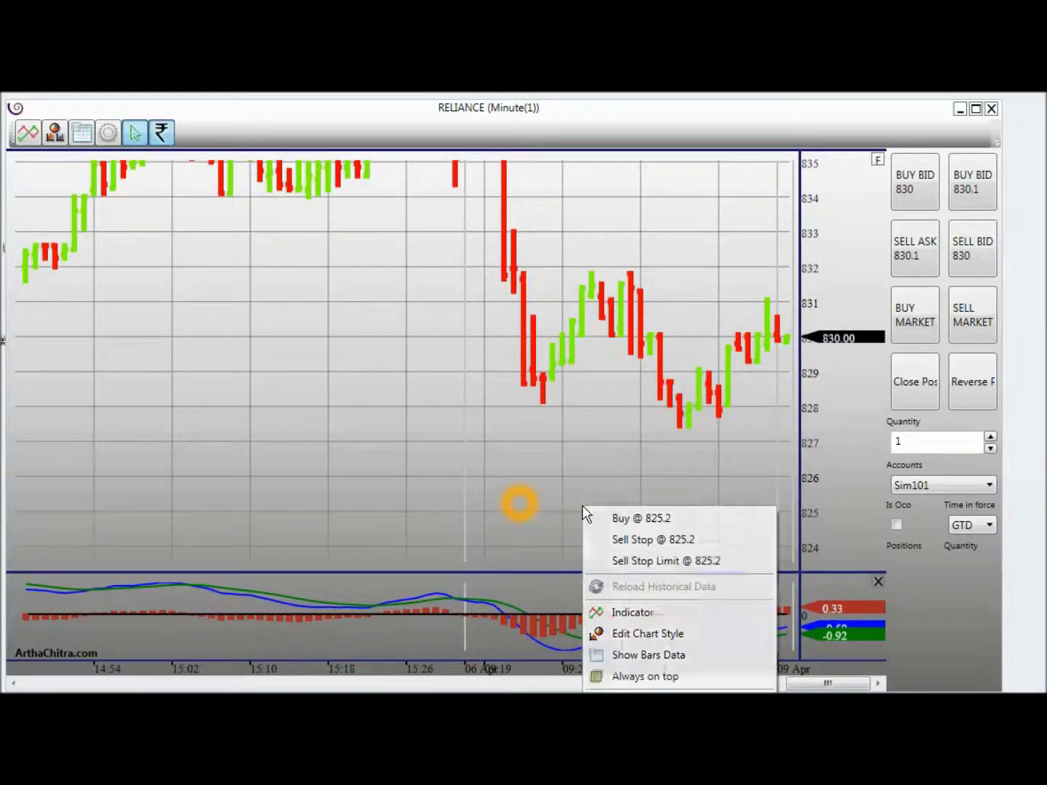
{"action": "left_click", "coordinate": [678, 519]}
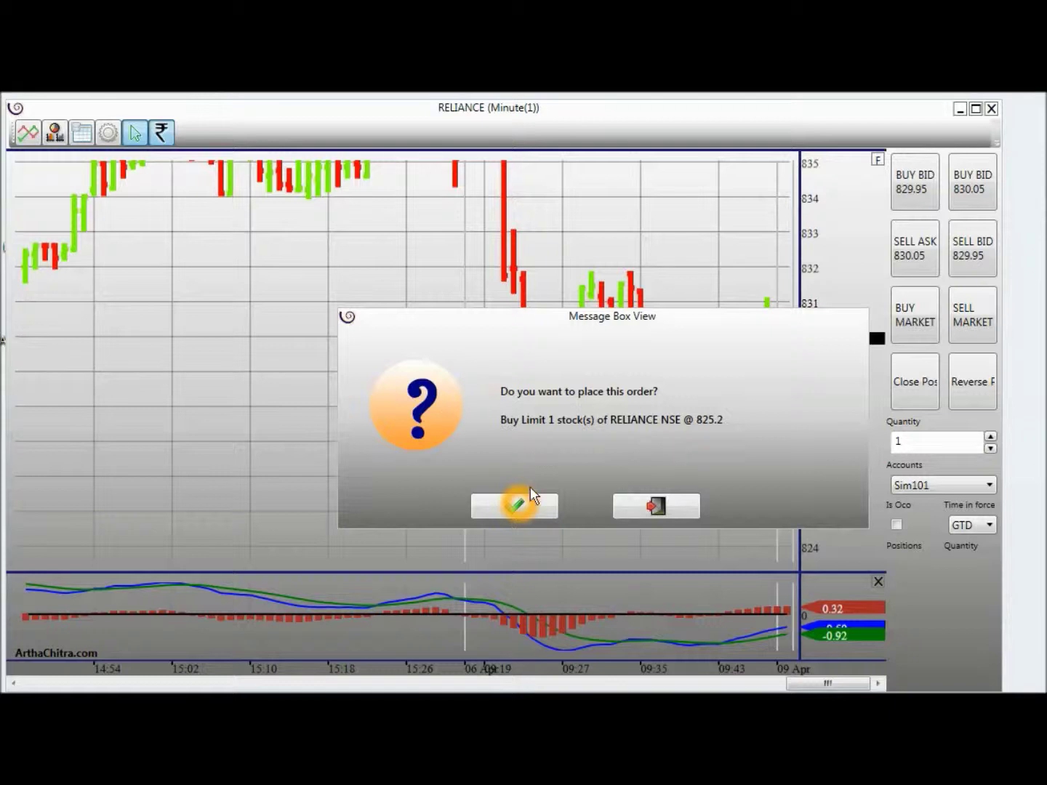
{"action": "left_click", "coordinate": [516, 507]}
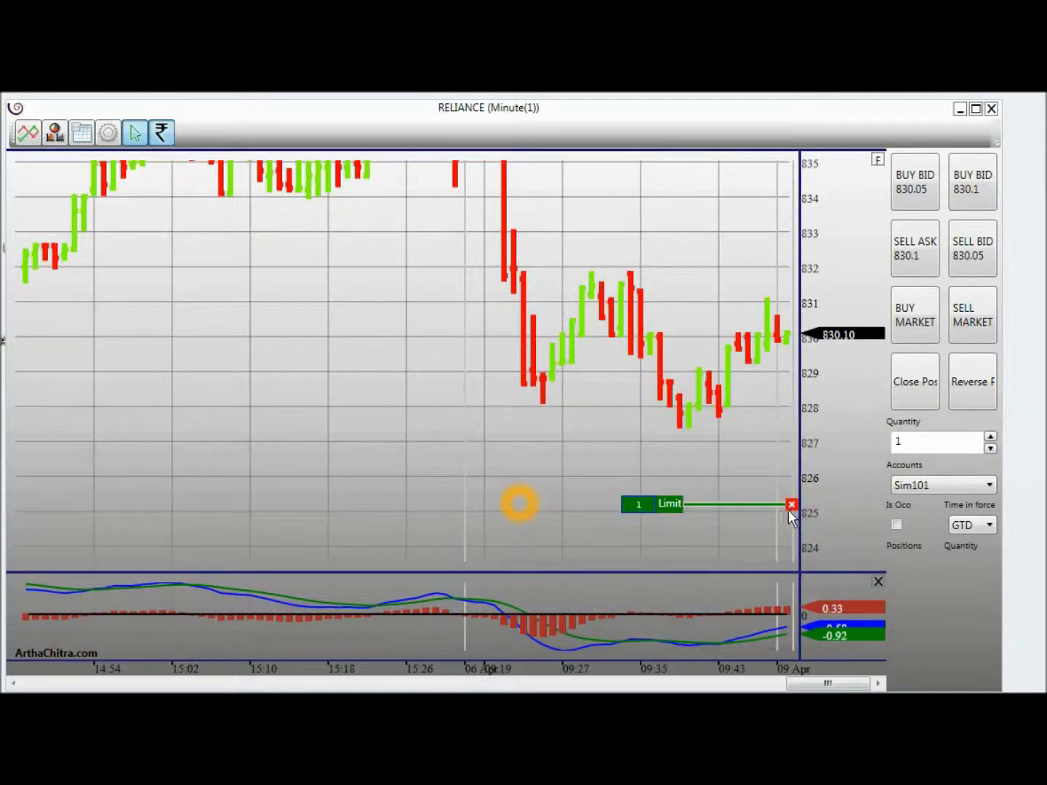
Step: Place a sell stop order for 1 RELIANCE share at 826.6 from the chart
{"action": "right_click", "coordinate": [629, 456]}
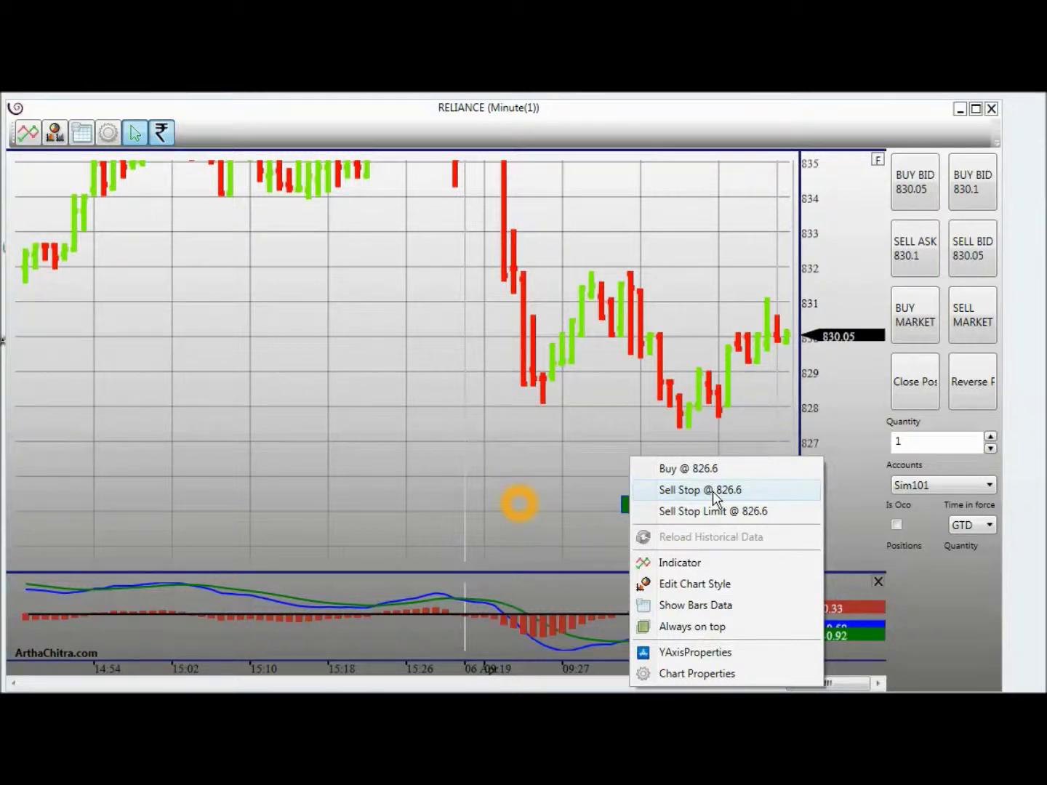
{"action": "left_click", "coordinate": [713, 491]}
{"action": "left_click", "coordinate": [515, 503]}
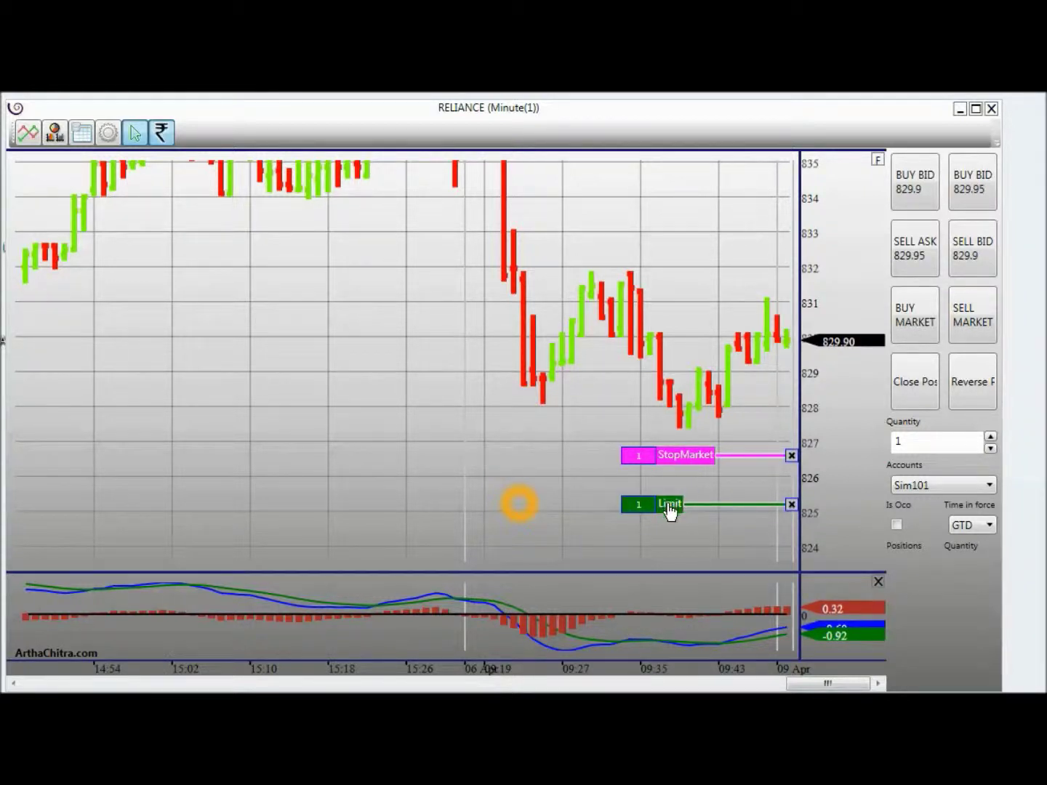
Step: Move the buy limit order up to 827.05, and cancel both it and the sell stop order
{"action": "left_click_drag", "start_coordinate": [657, 510], "coordinate": [664, 441]}
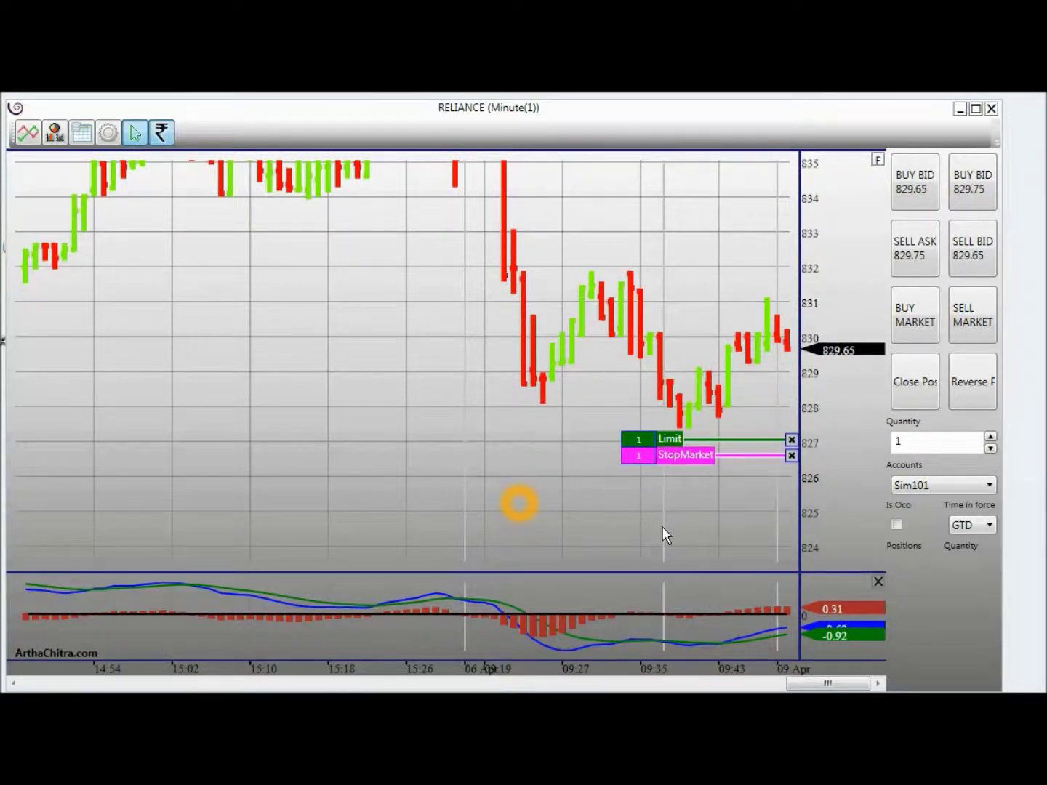
{"action": "left_click", "coordinate": [791, 441]}
{"action": "left_click", "coordinate": [791, 454]}
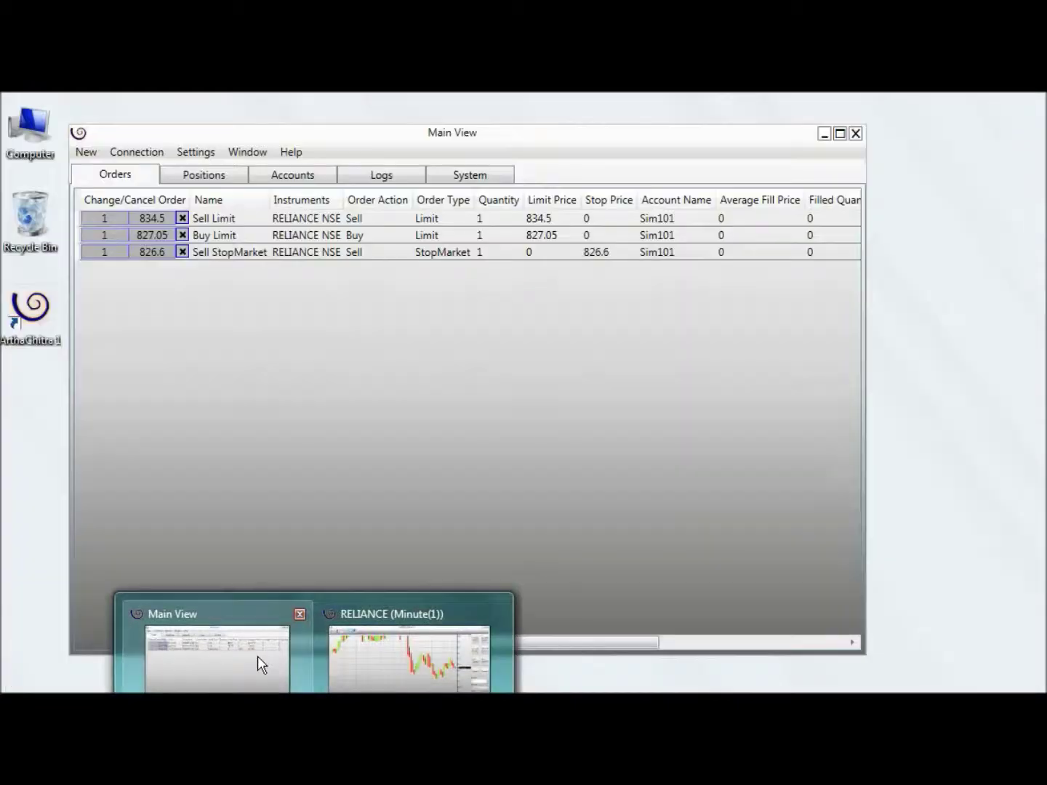
Step: Switch to the Main View, disconnect the active data connection and return to the RELIANCE chart
{"action": "left_click", "coordinate": [282, 643]}
{"action": "left_click", "coordinate": [149, 154]}
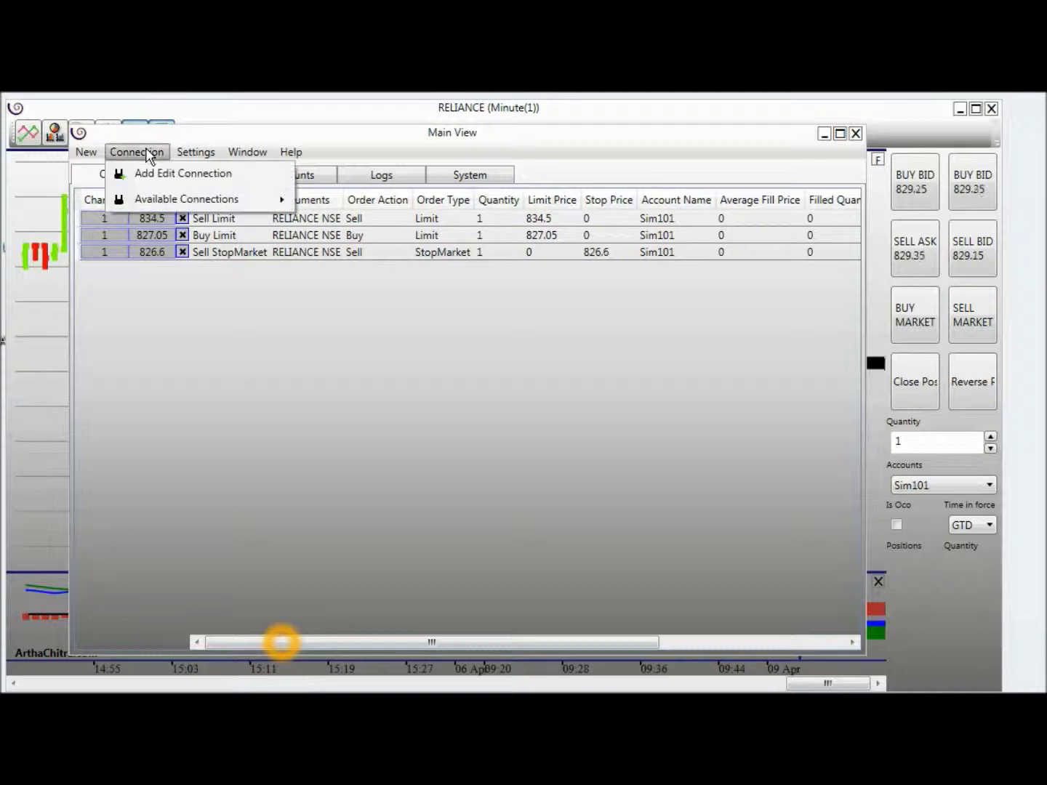
{"action": "mouse_move", "coordinate": [145, 199]}
{"action": "left_click", "coordinate": [346, 205]}
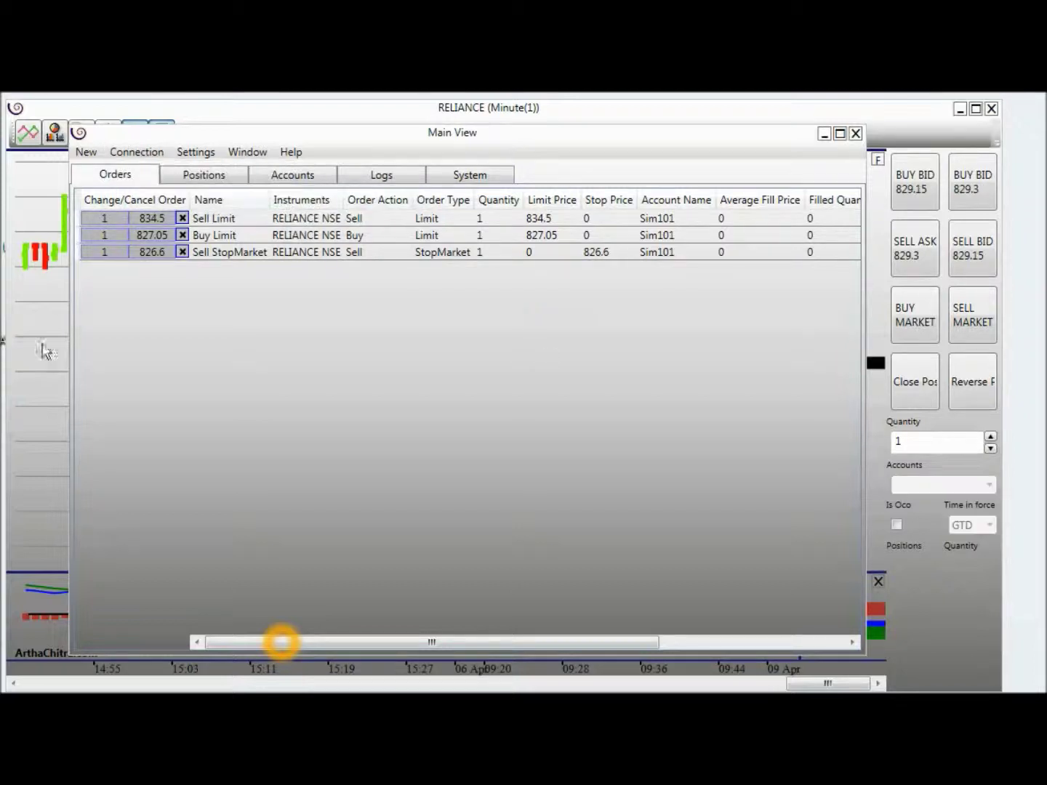
{"action": "left_click", "coordinate": [24, 385]}
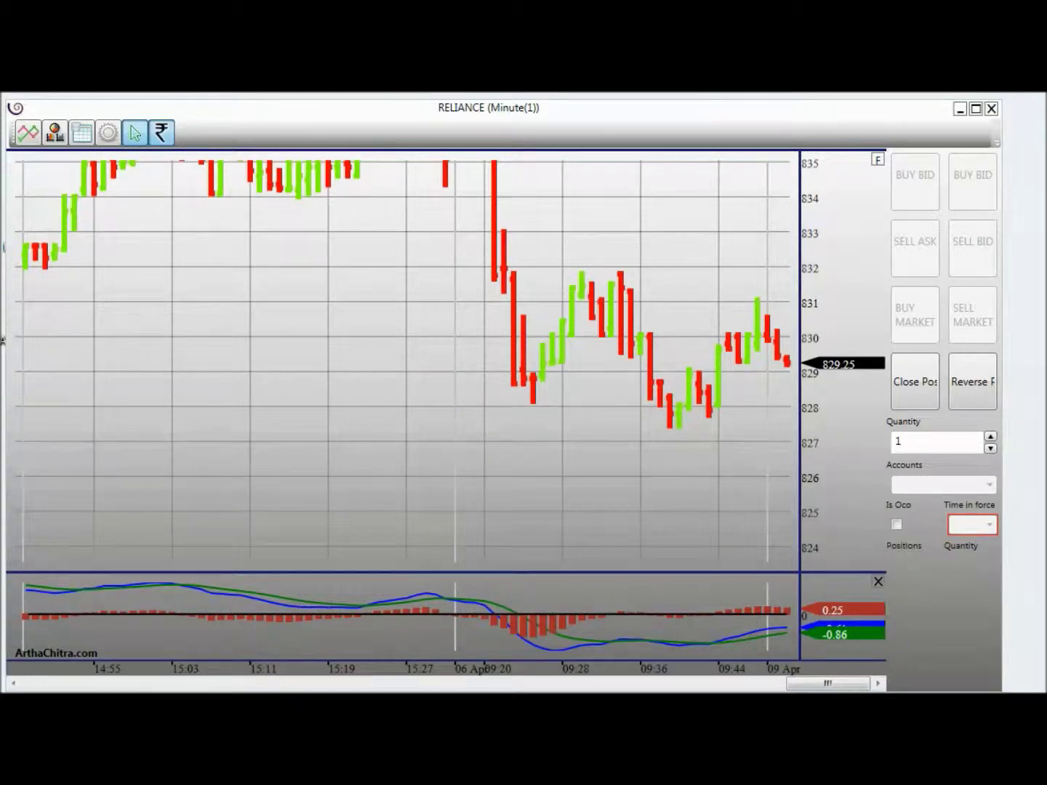
Step: Return to the Main View, review the order and chart hotkeys in the options, and close the options
{"action": "left_click", "coordinate": [235, 672]}
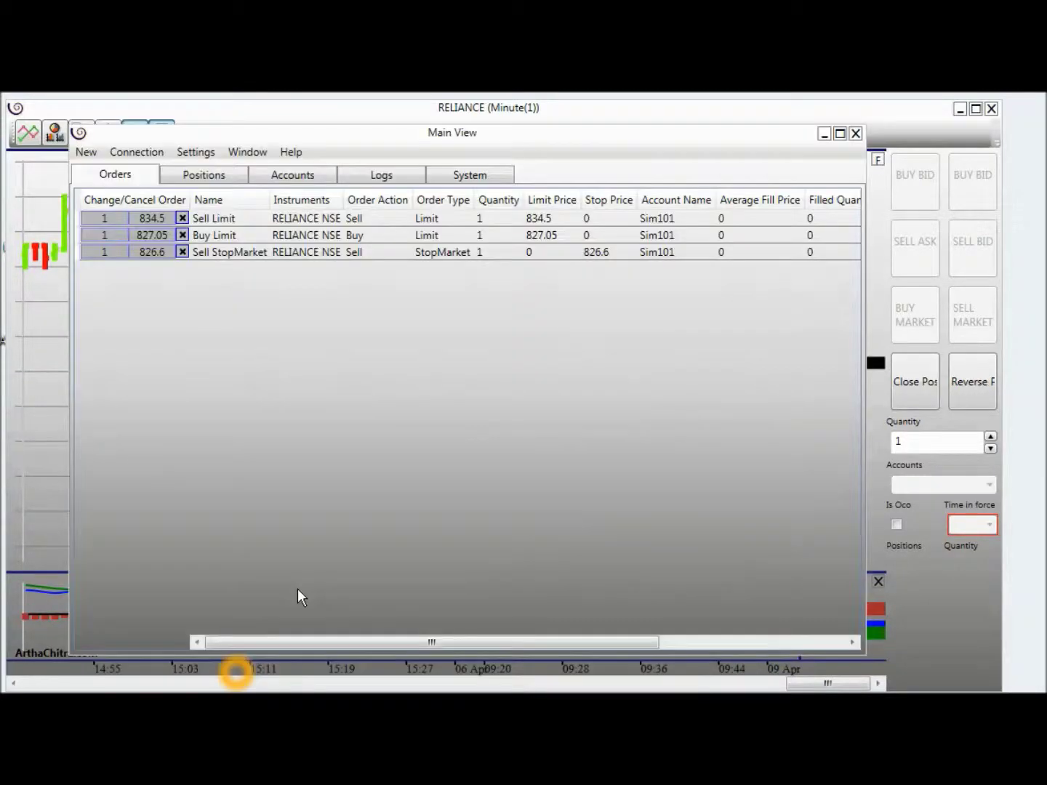
{"action": "left_click", "coordinate": [196, 154]}
{"action": "left_click", "coordinate": [218, 306]}
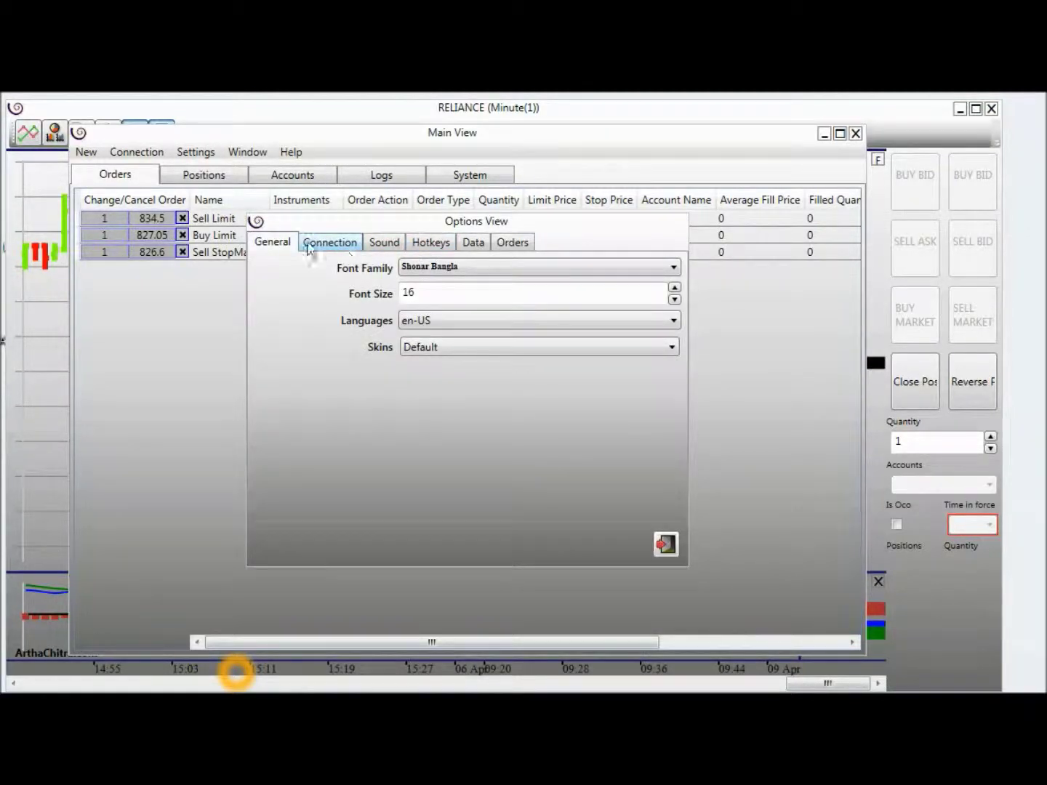
{"action": "left_click", "coordinate": [422, 246]}
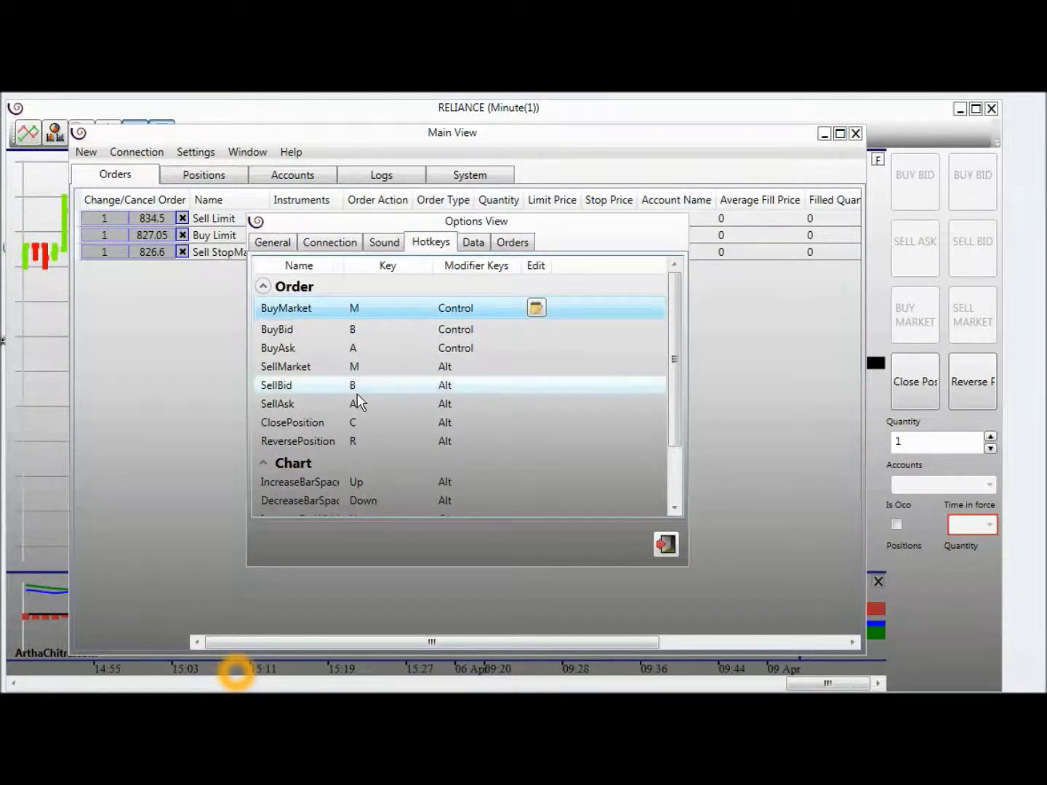
{"action": "scroll", "coordinate": [355, 408], "scroll_direction": "down", "scroll_amount": 2}
{"action": "scroll", "coordinate": [355, 410], "scroll_direction": "up", "scroll_amount": 2}
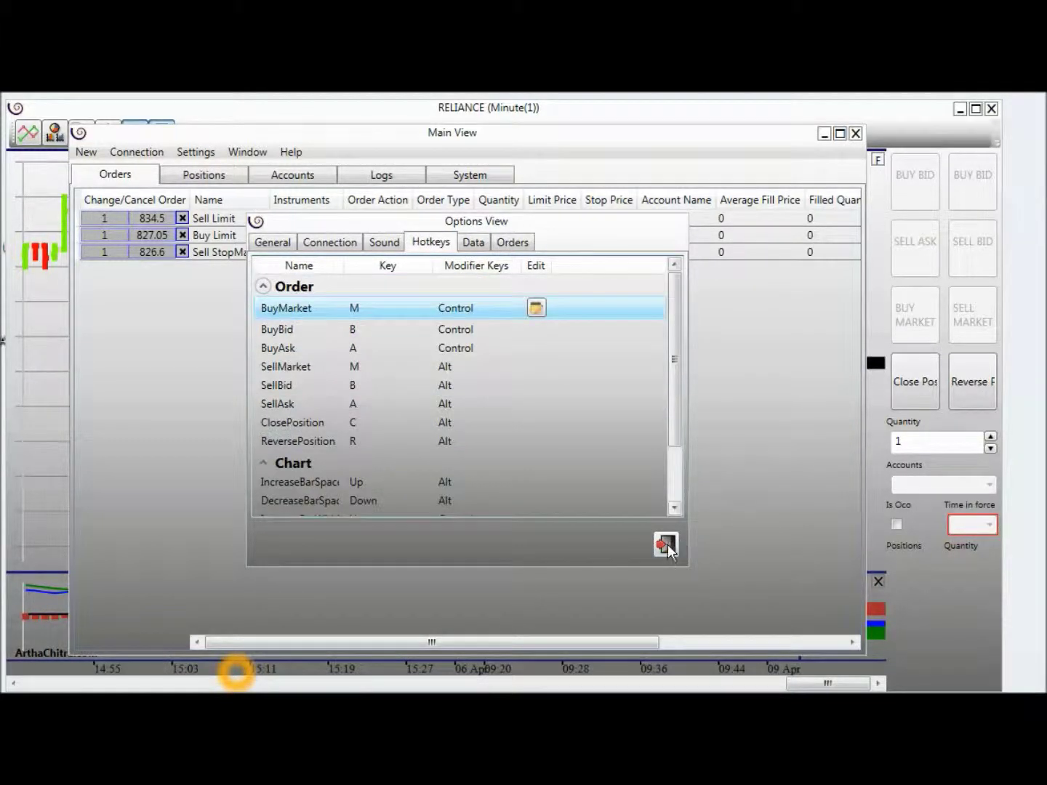
{"action": "left_click", "coordinate": [665, 543]}
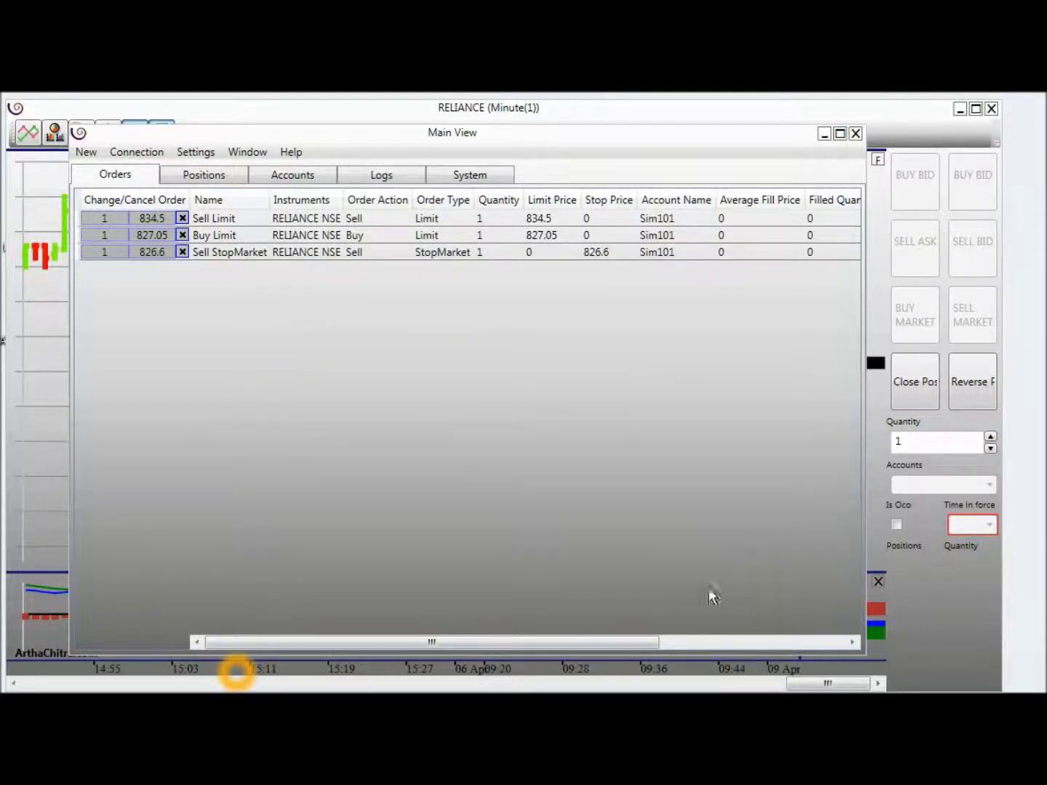